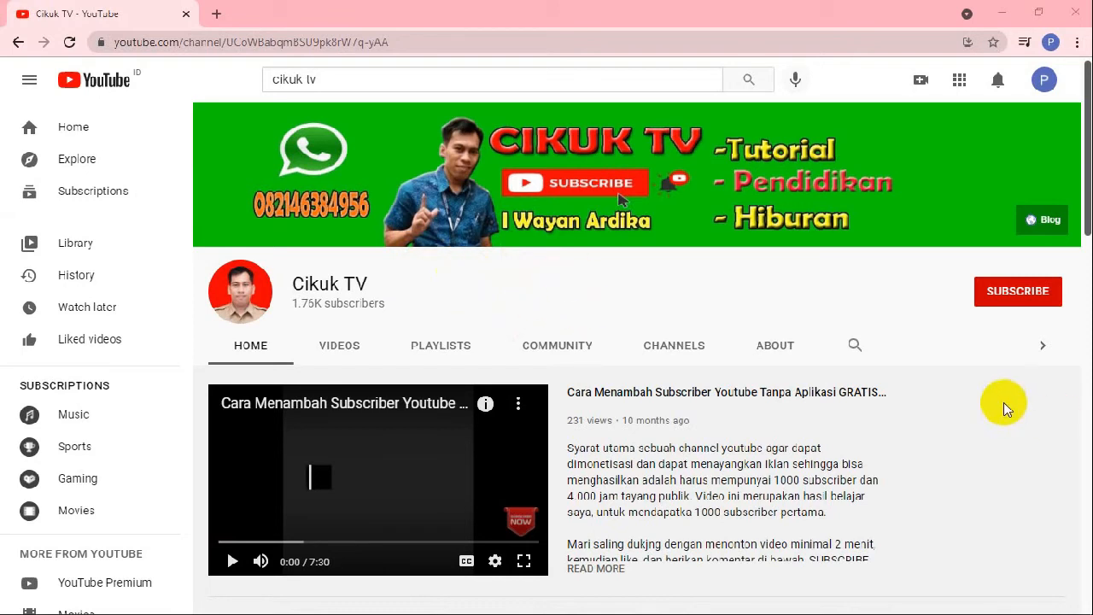
- Subscribe to the Cikuk TV channel and turn on all of its notifications
left_click(1034, 296)
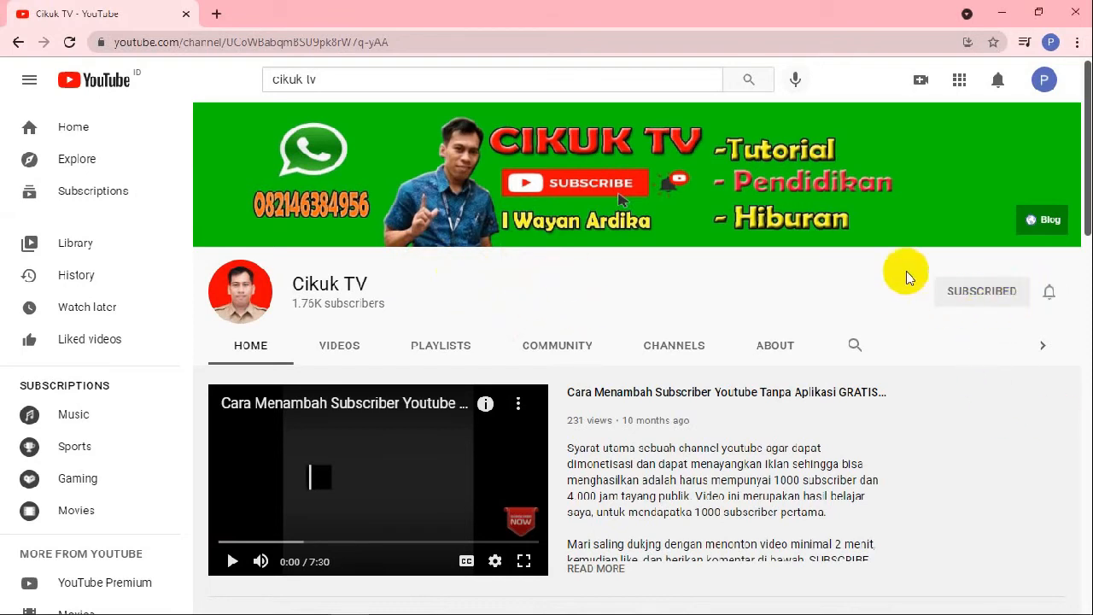
left_click(1049, 296)
left_click(1004, 332)
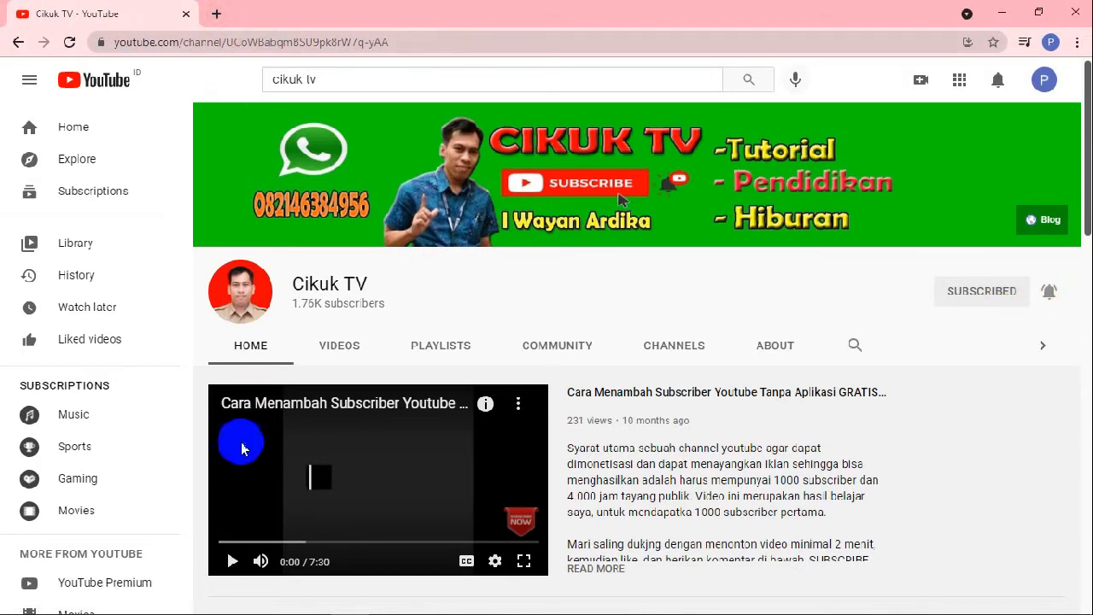
- Search for "webstore" in a new browser tab and open the Google Chrome Web Store
left_click(216, 15)
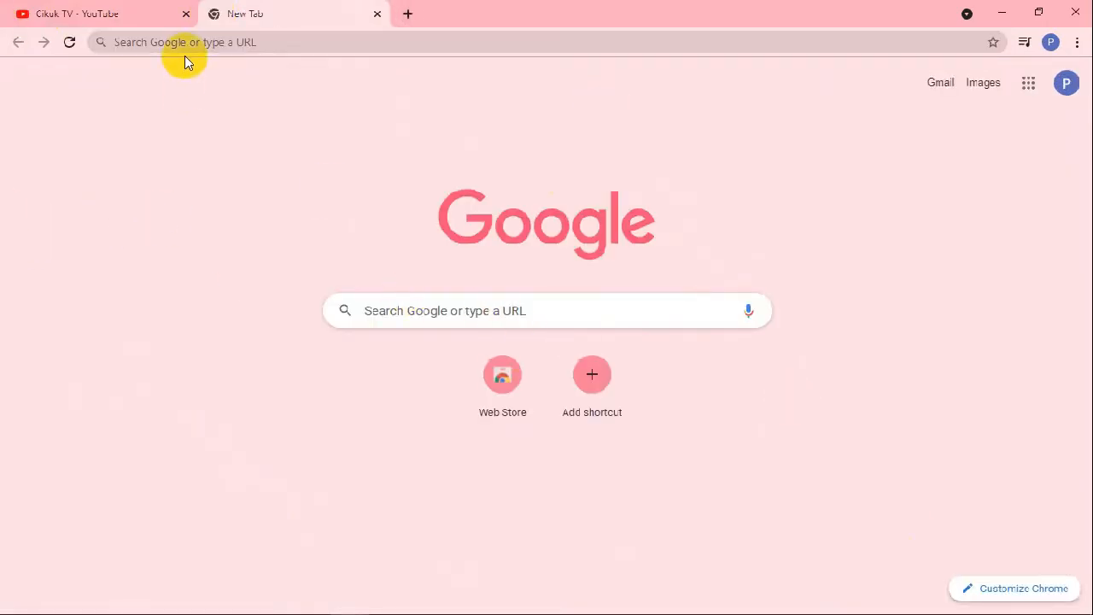
left_click(242, 43)
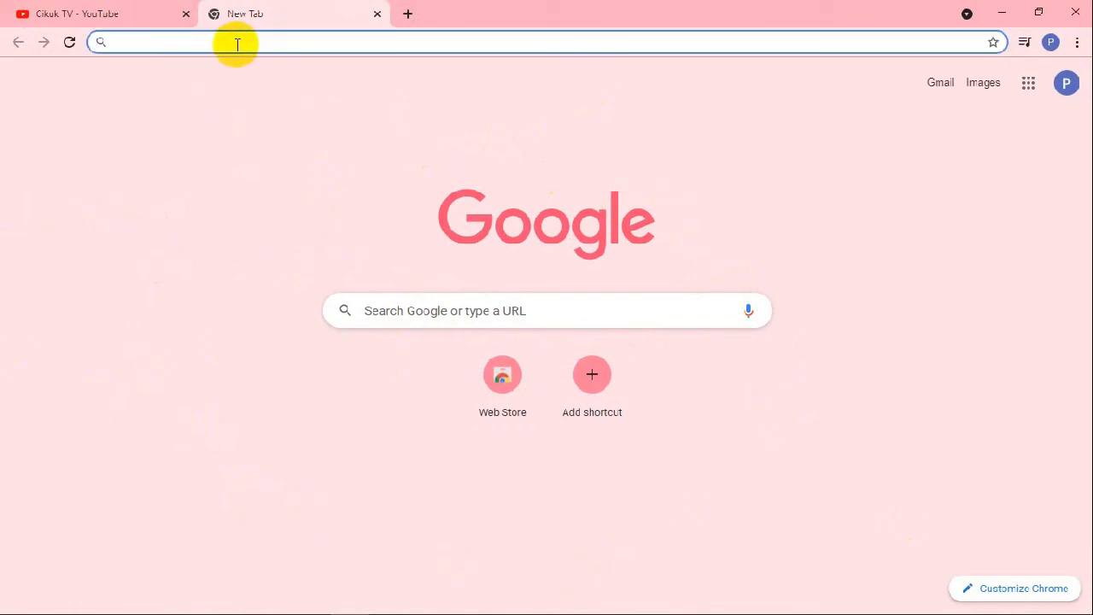
type("w")
type("eb")
type("stor")
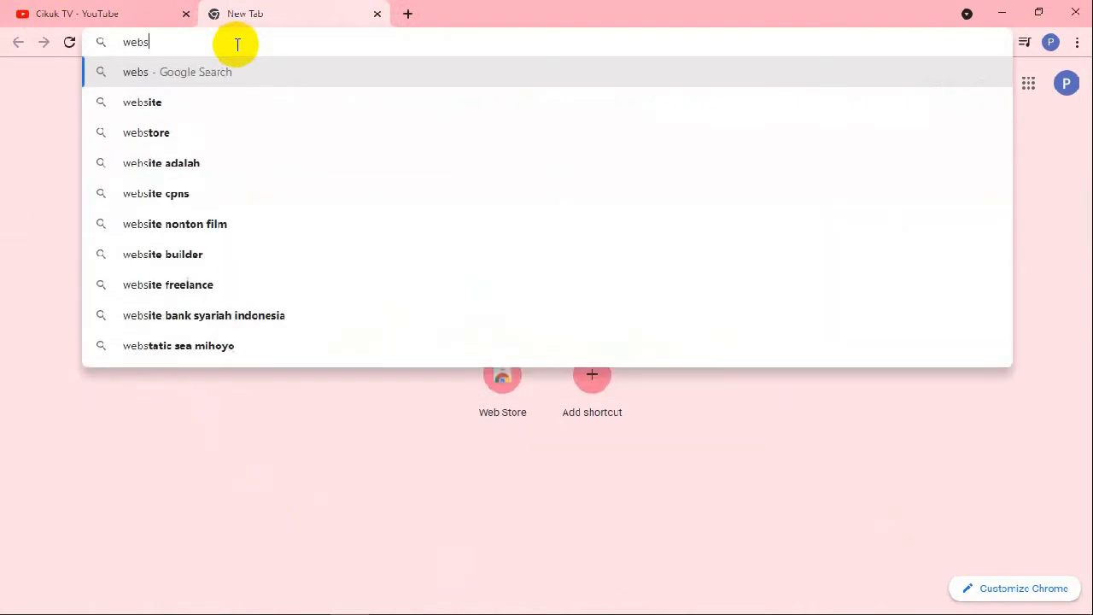
type("e")
key("Return")
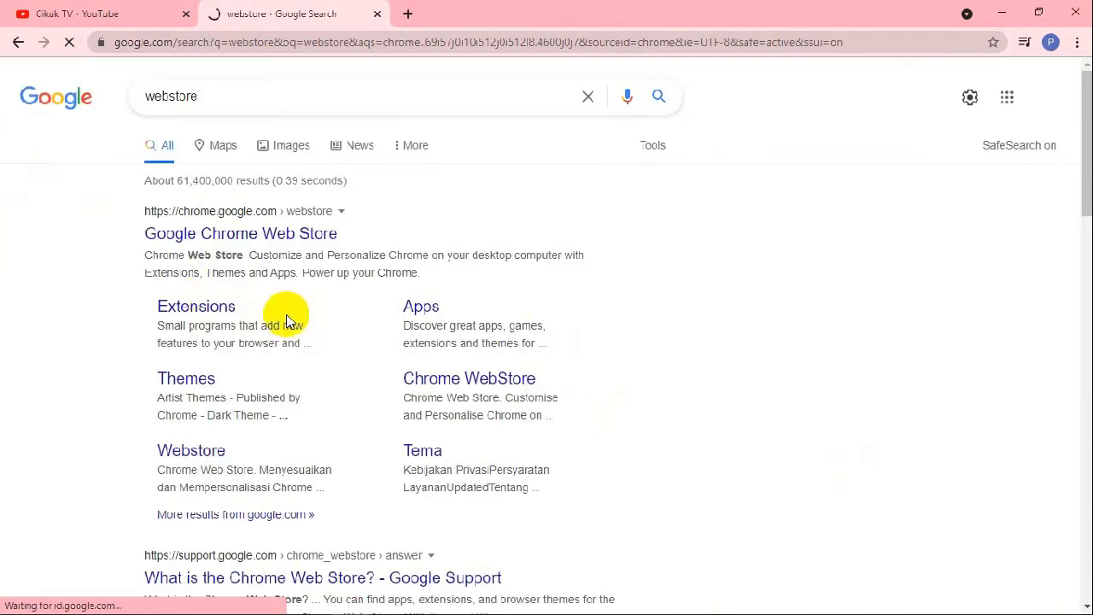
left_click(229, 232)
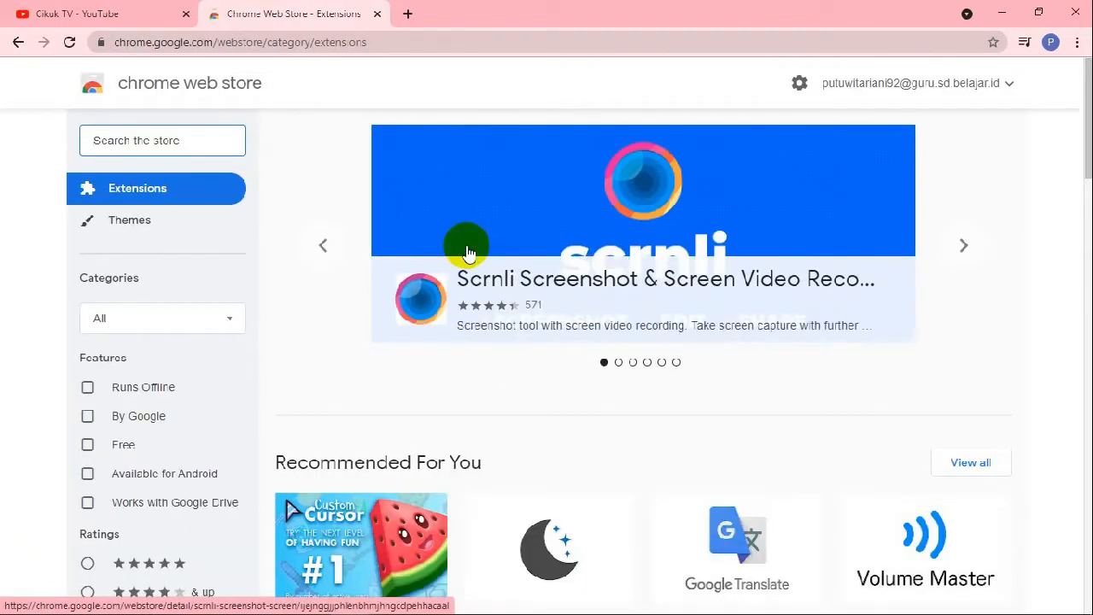
- Search the store for "breakout room google meet" and open the Google Meet Breakout Rooms extension offered by hudektech.com
left_click(146, 140)
type("breakout room google meet")
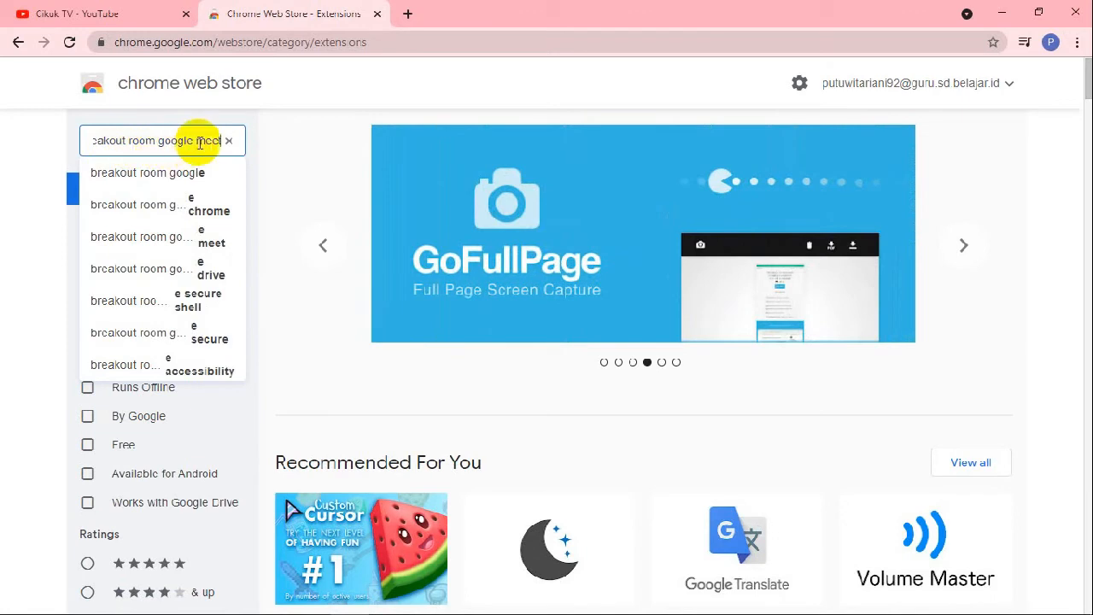
key("Return")
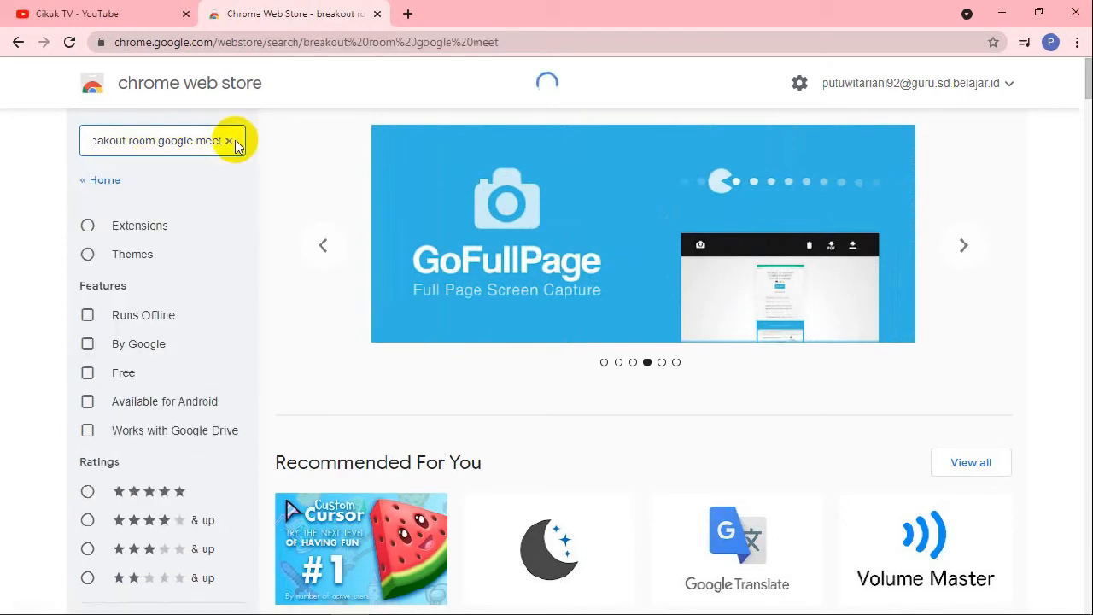
scroll(674, 427, "down", 2)
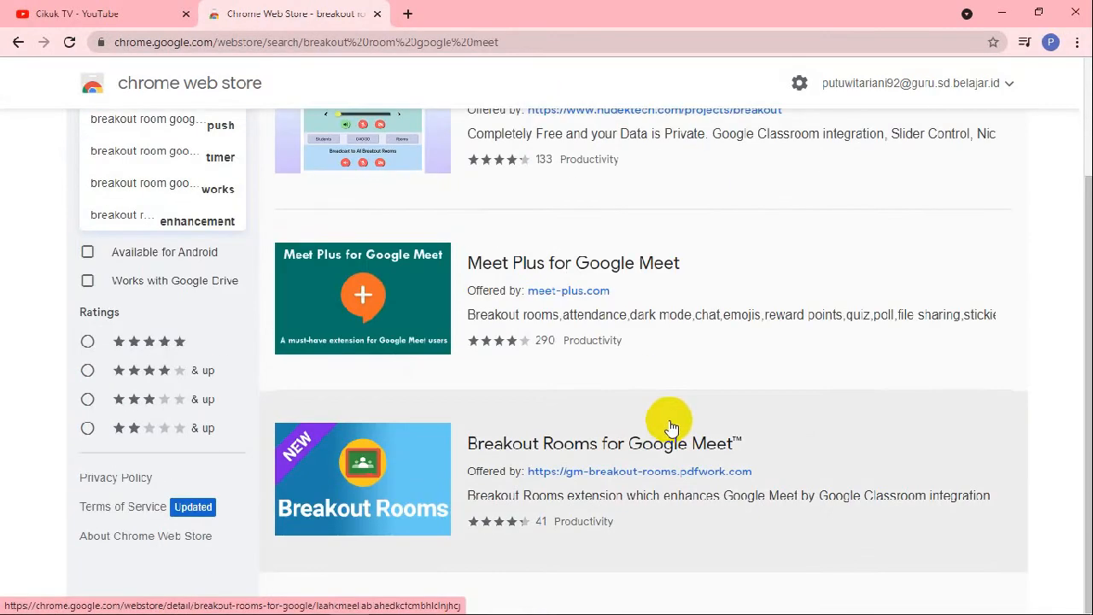
scroll(740, 475, "up", 2)
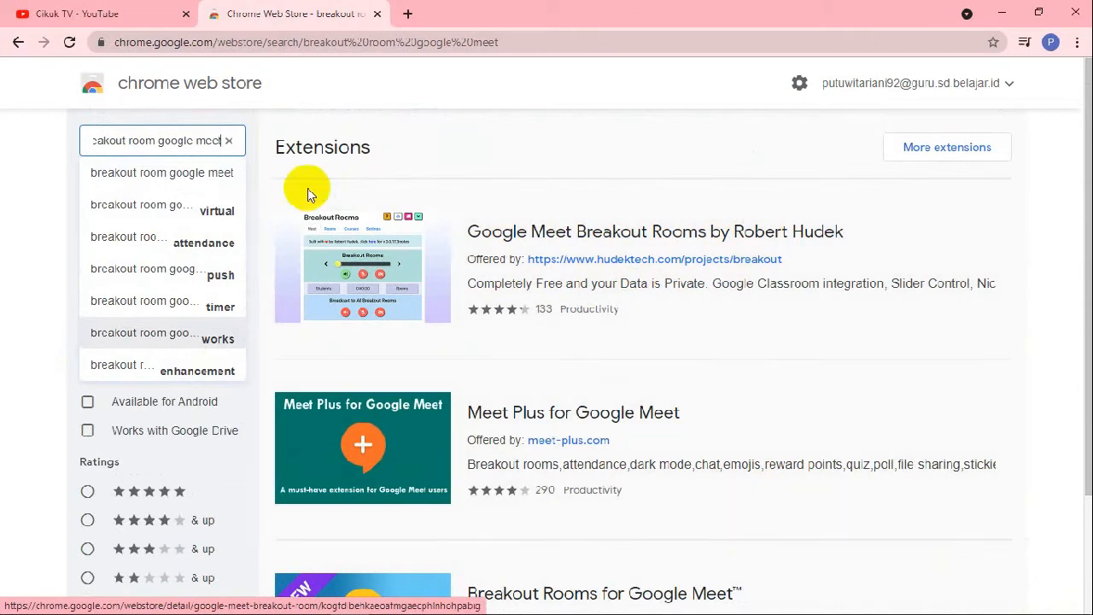
left_click(536, 244)
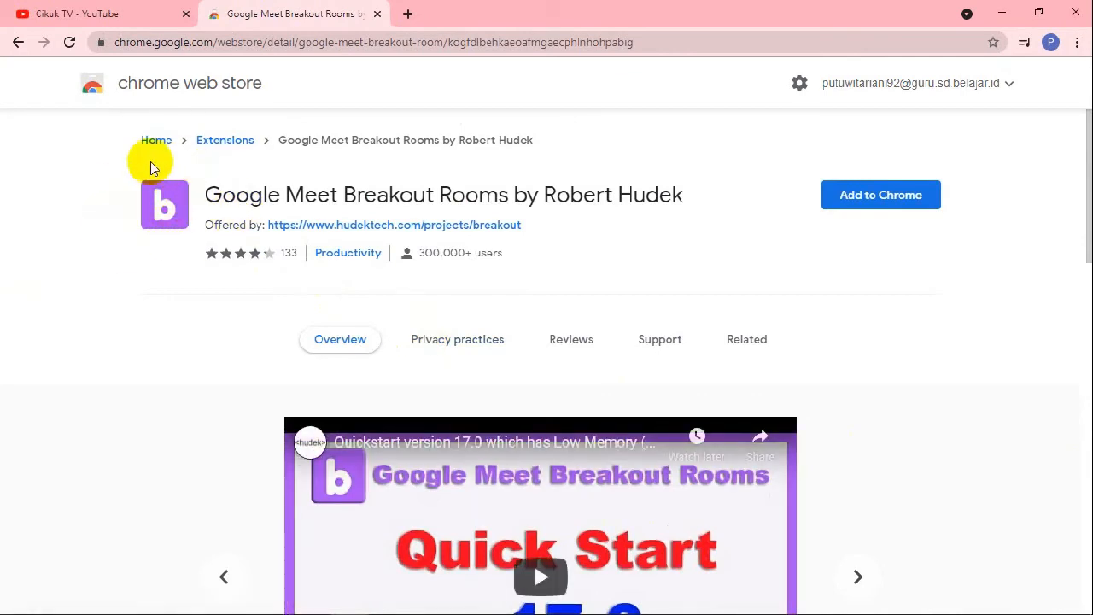
- Add the Google Meet Breakout Rooms extension to Chrome and dismiss the installation notice
left_click(899, 202)
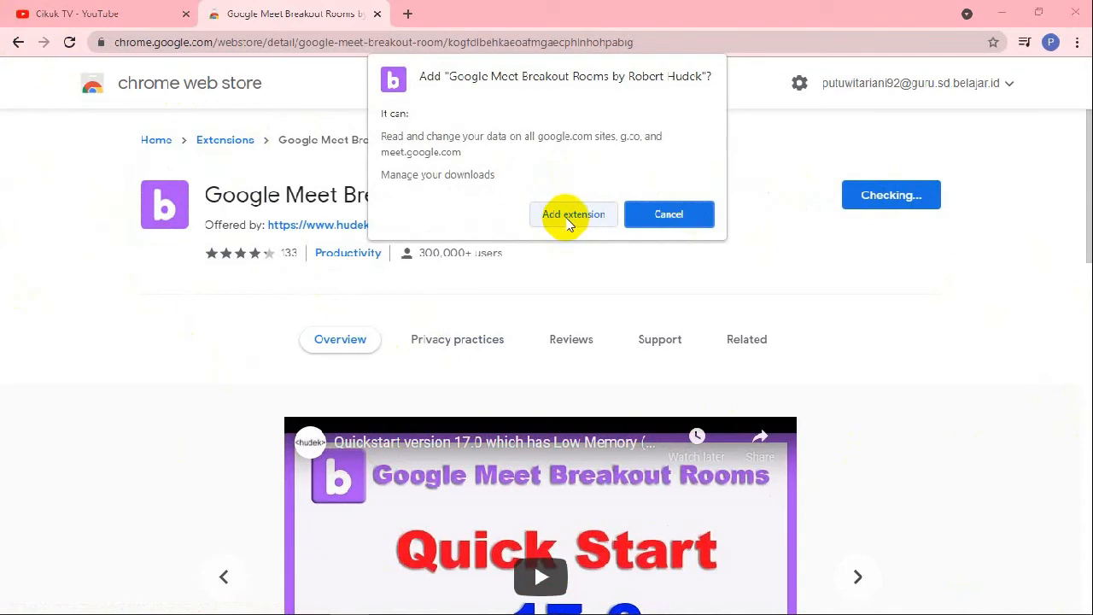
left_click(569, 218)
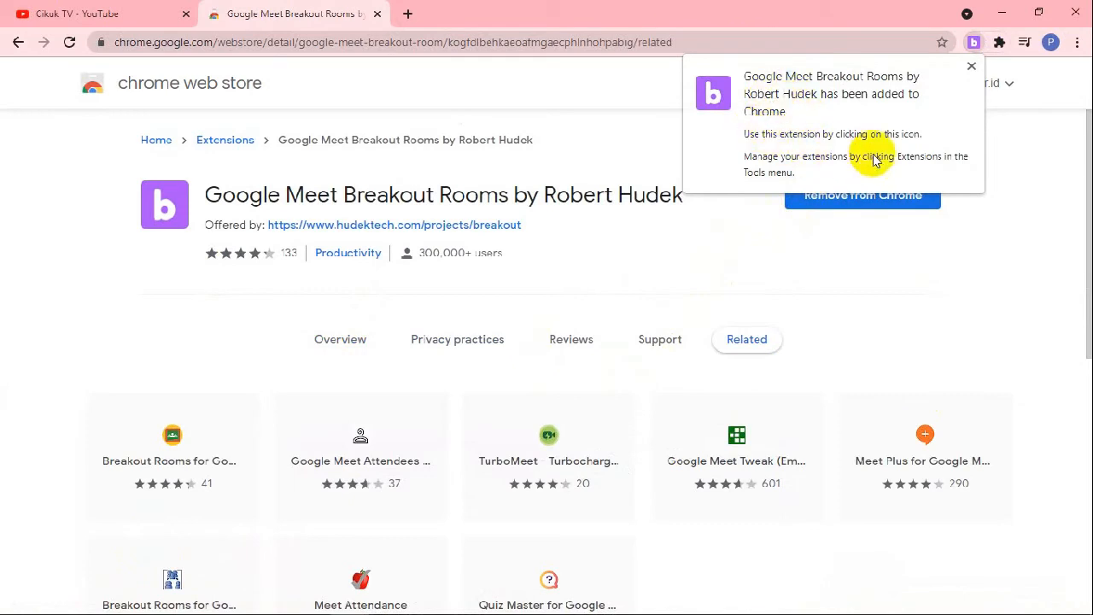
left_click(971, 66)
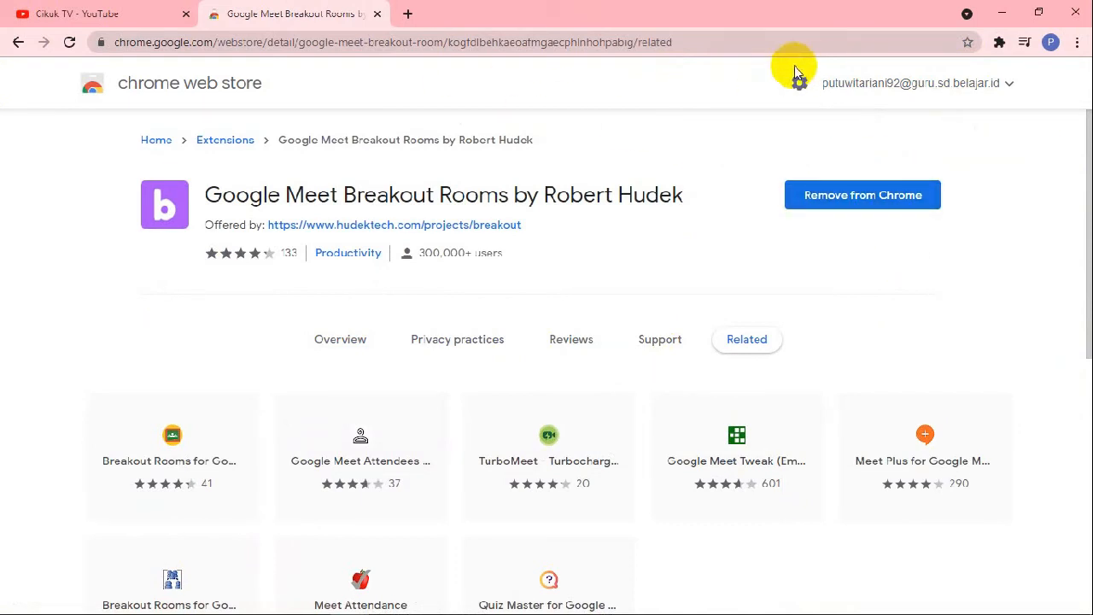
- Pin the Google Meet Breakout Rooms extension so it stays accessible in the browser
left_click(1001, 45)
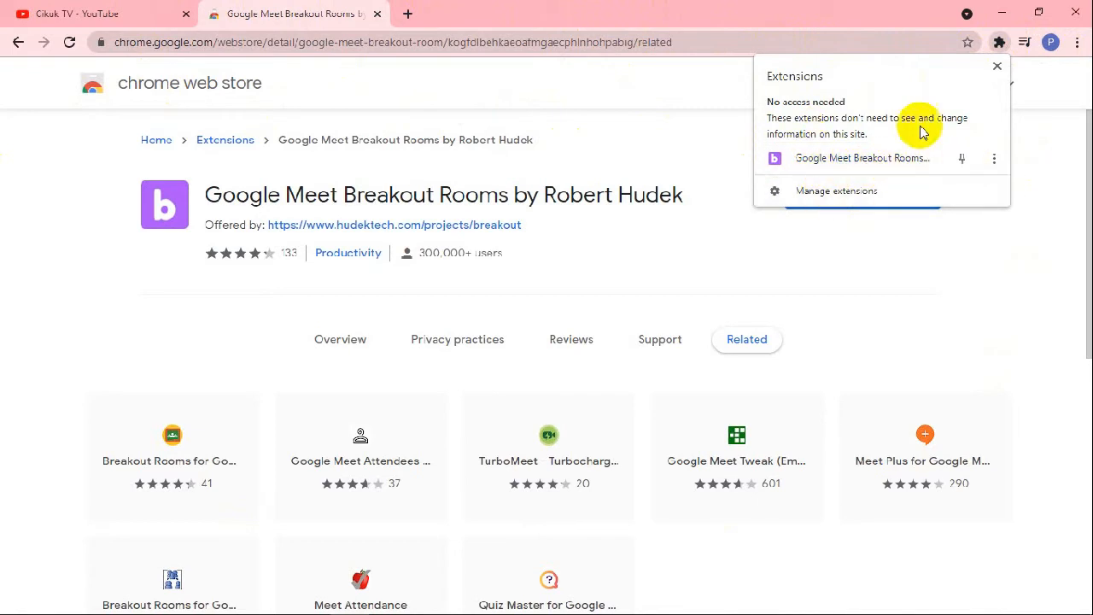
left_click(962, 160)
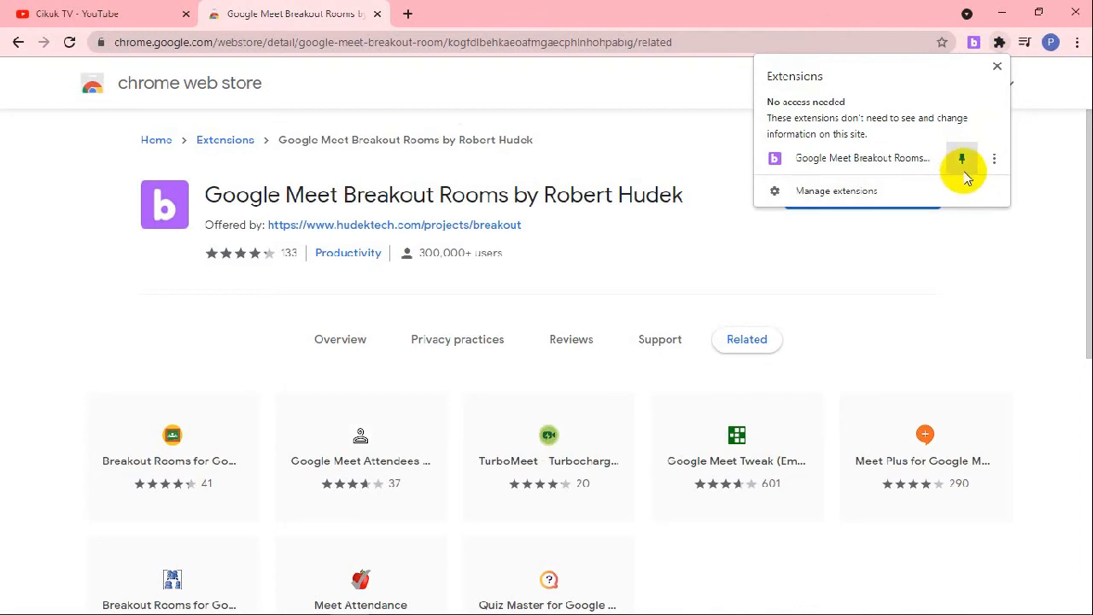
left_click(1033, 183)
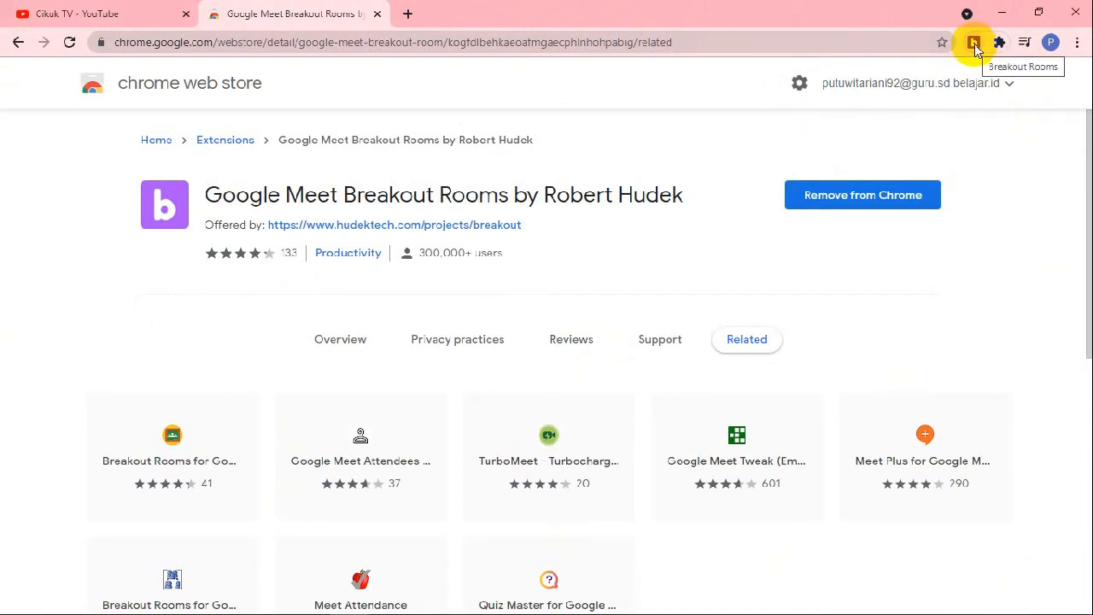
- Launch the Breakout Rooms extension and maximize its window
left_click(974, 44)
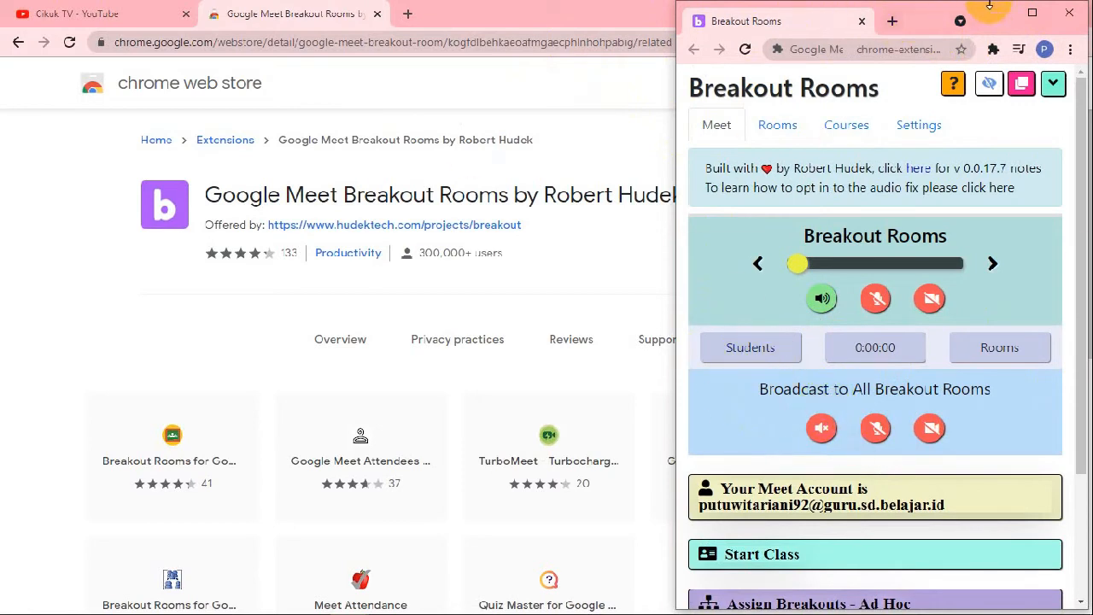
left_click(1033, 20)
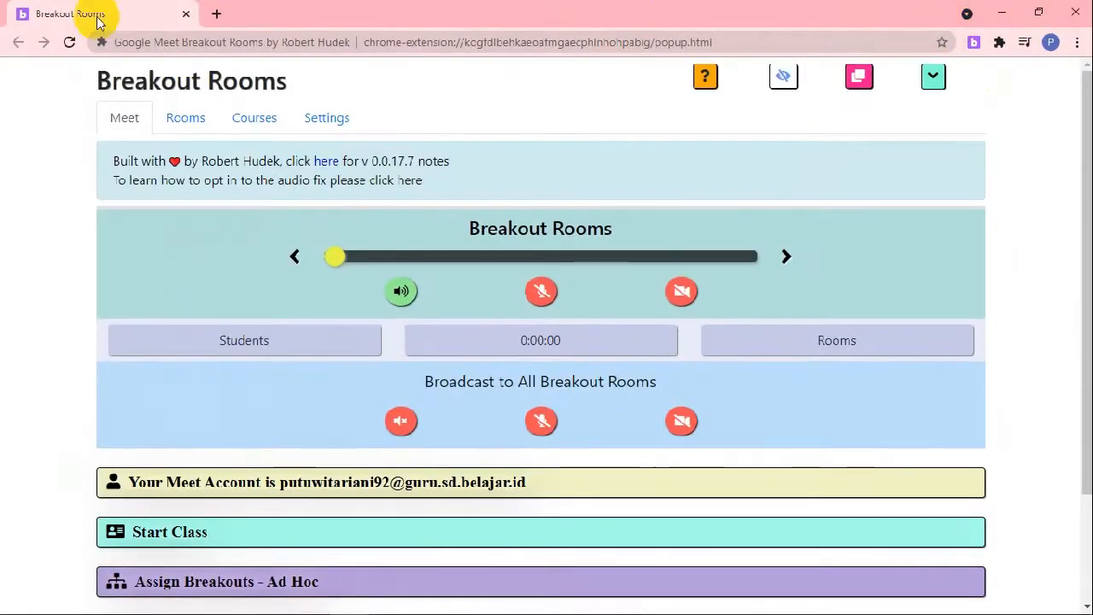
left_click(1040, 13)
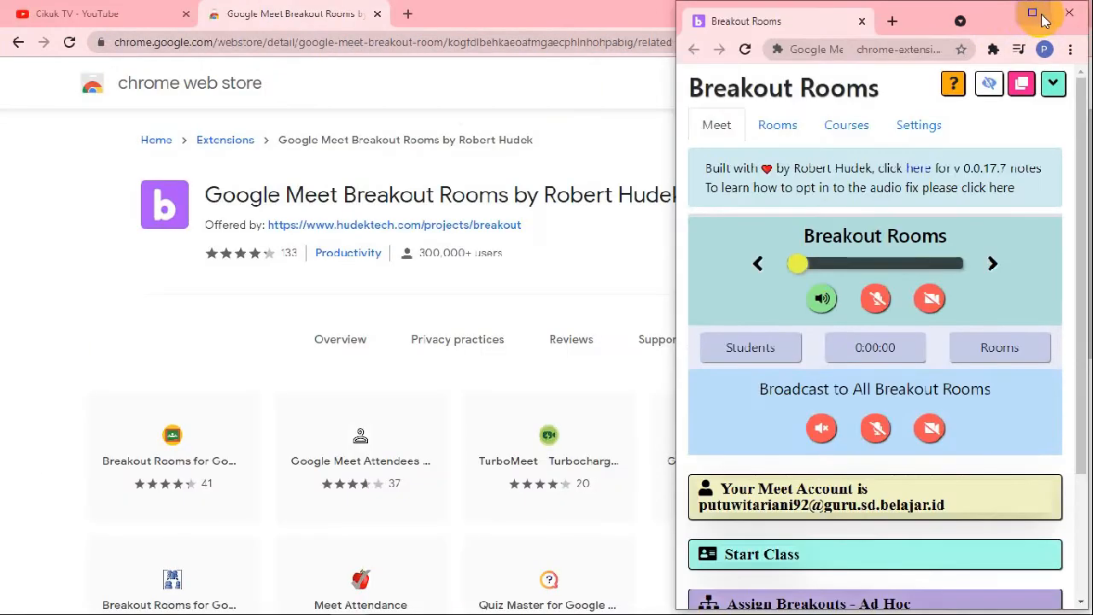
left_click(1033, 17)
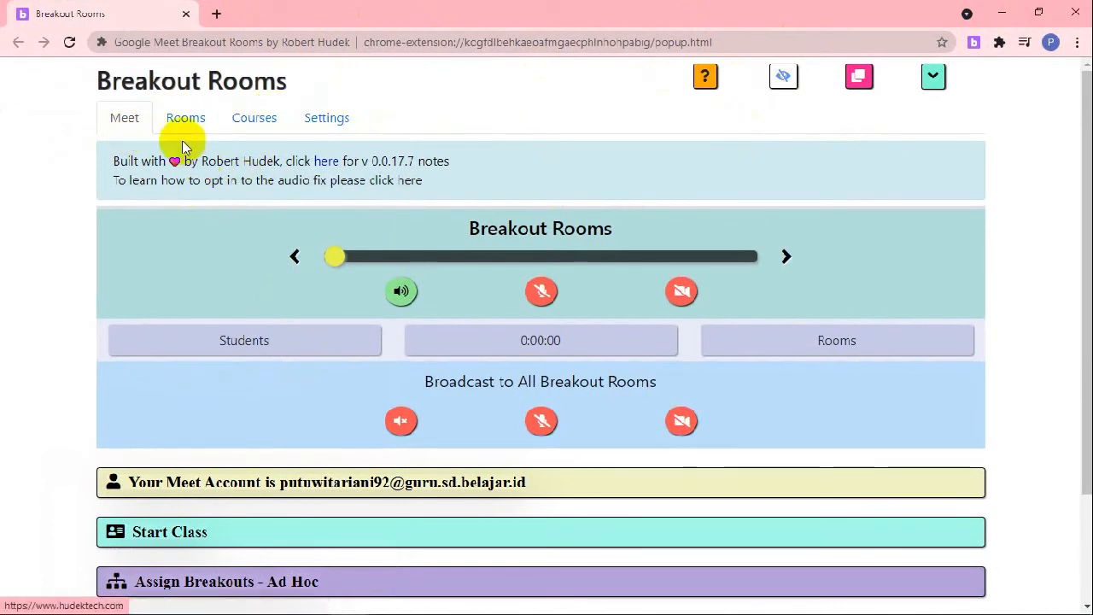
scroll(183, 142, "down", 1)
scroll(179, 146, "up", 1)
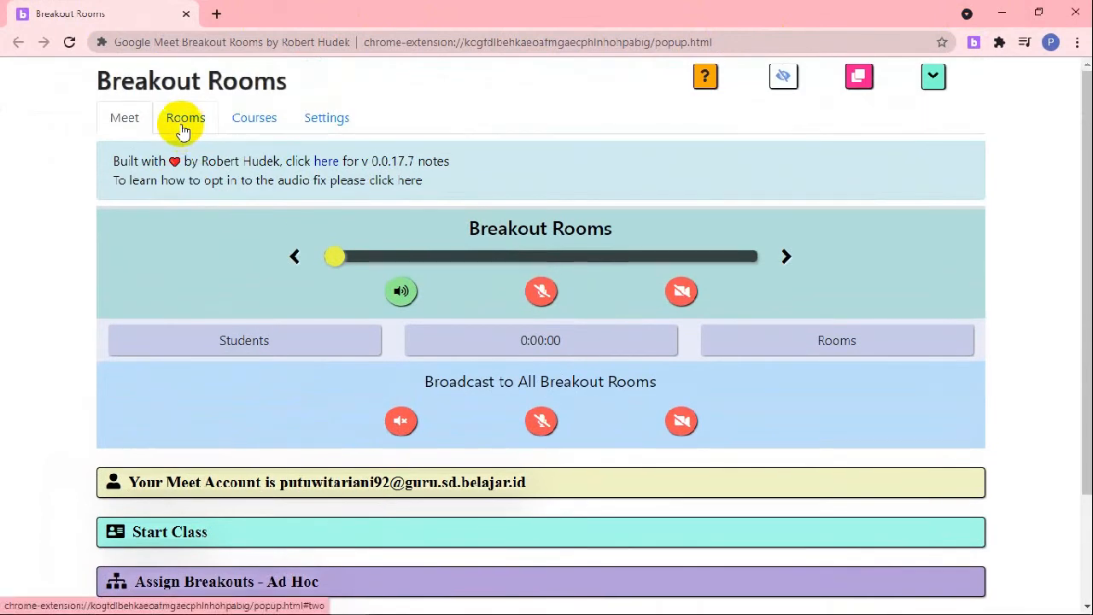
- In the extension's room setup, rename the Main room to "Kelas Utama"
left_click(183, 130)
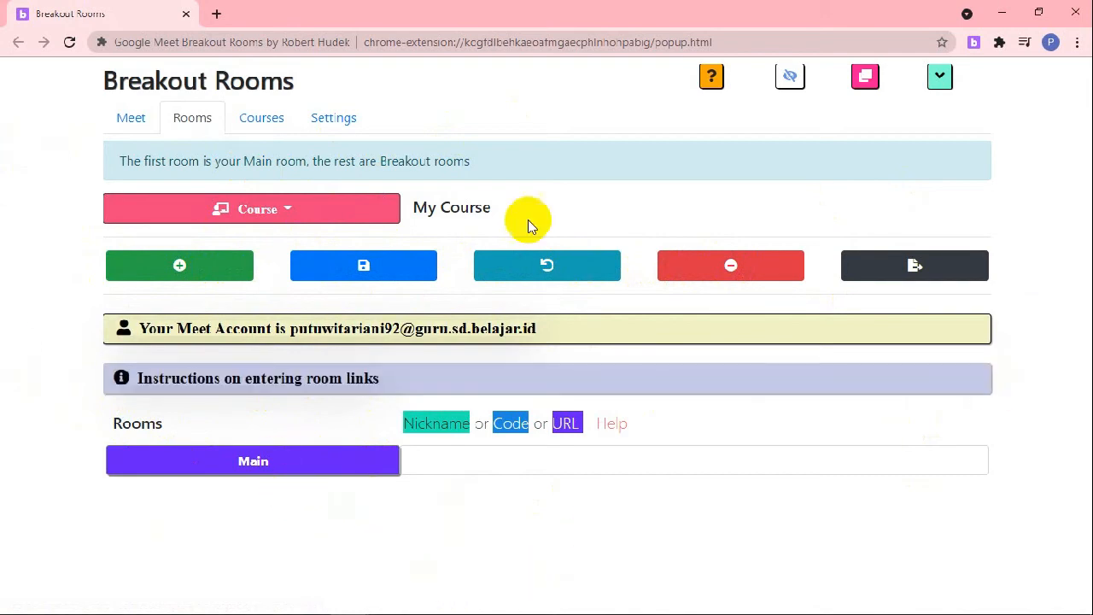
left_click_drag(274, 463, 202, 455)
type("Kelas Utama")
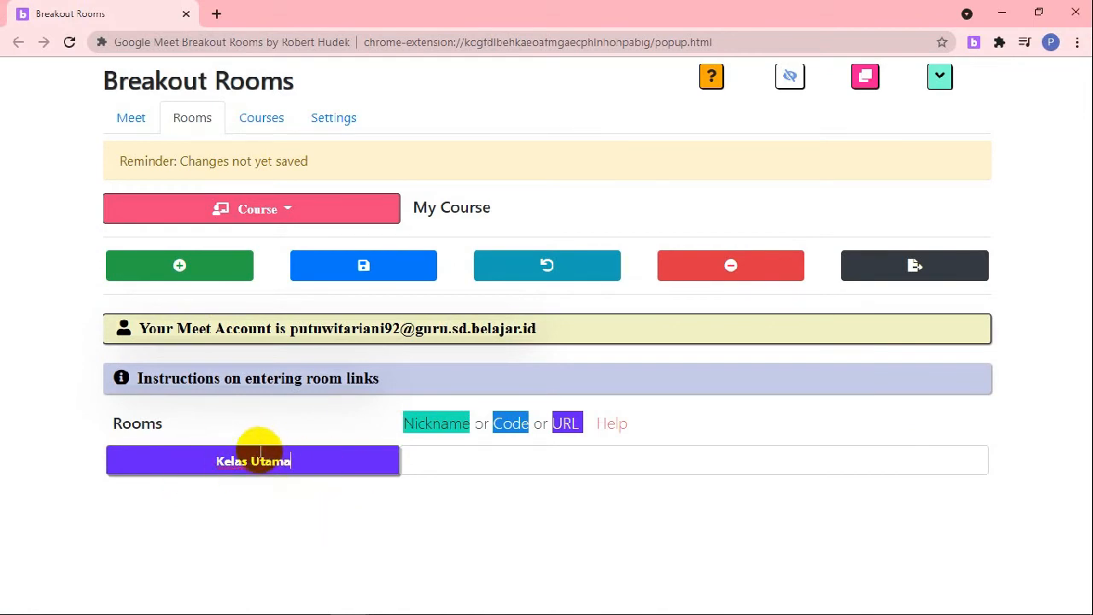
left_click(245, 421)
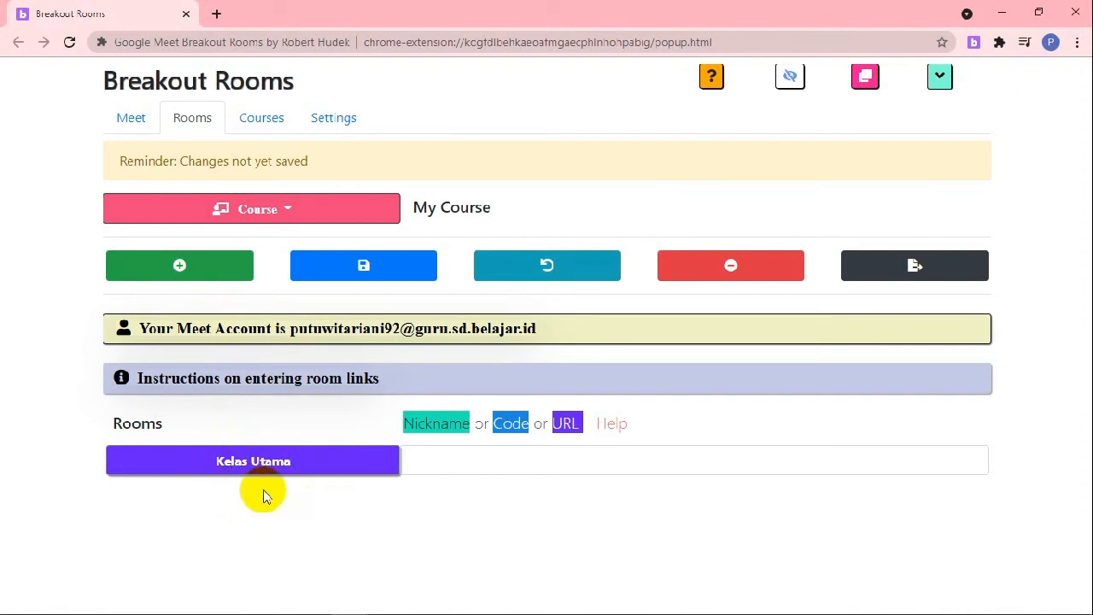
- Add four breakout rooms below the main room, named Kelompok 1, Kelompok 2, Kelompok 3 and Kelompok 4
left_click(181, 270)
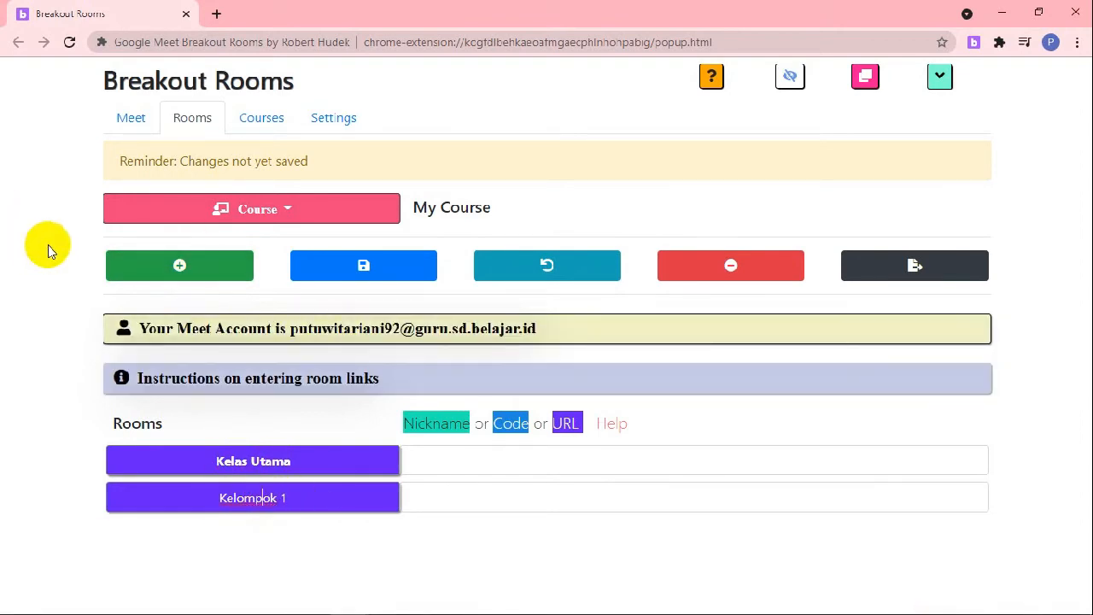
left_click(181, 265)
left_click(257, 535)
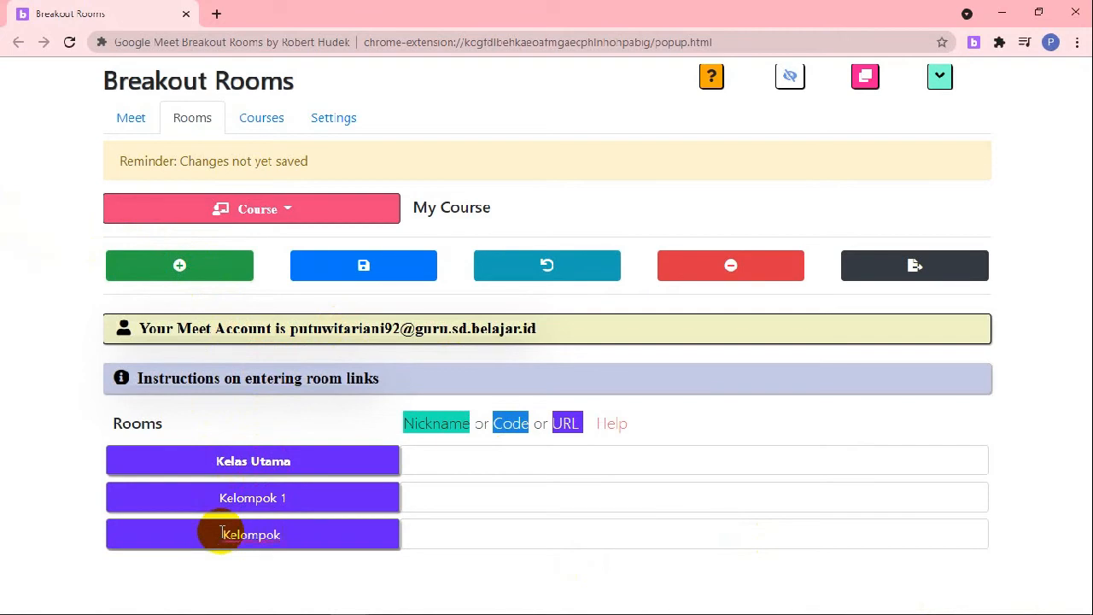
left_click(178, 265)
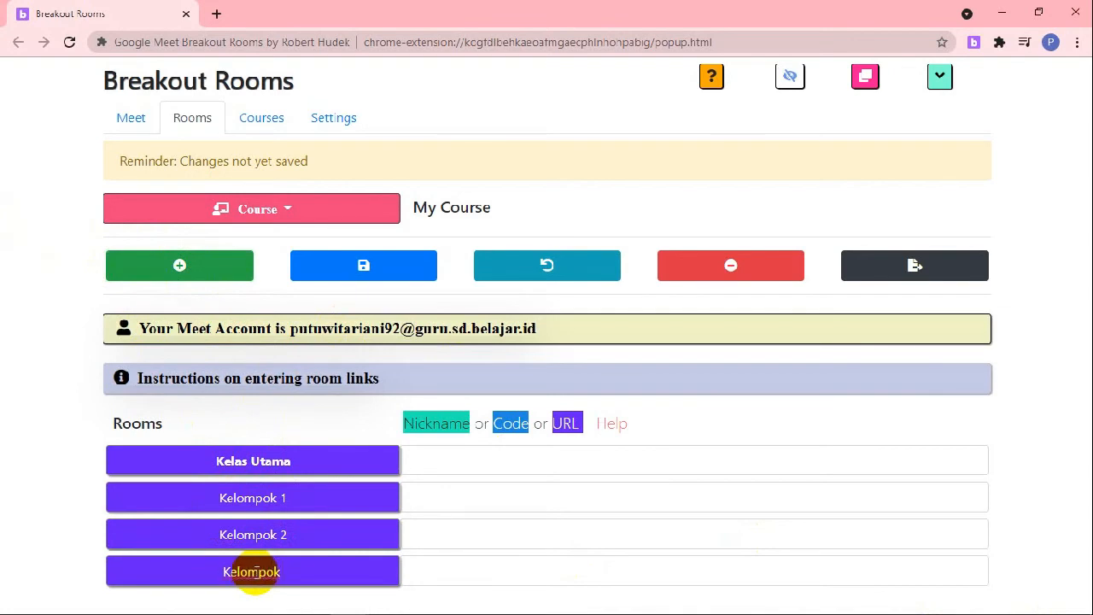
left_click(179, 269)
scroll(264, 538, "down", 1)
left_click(279, 584)
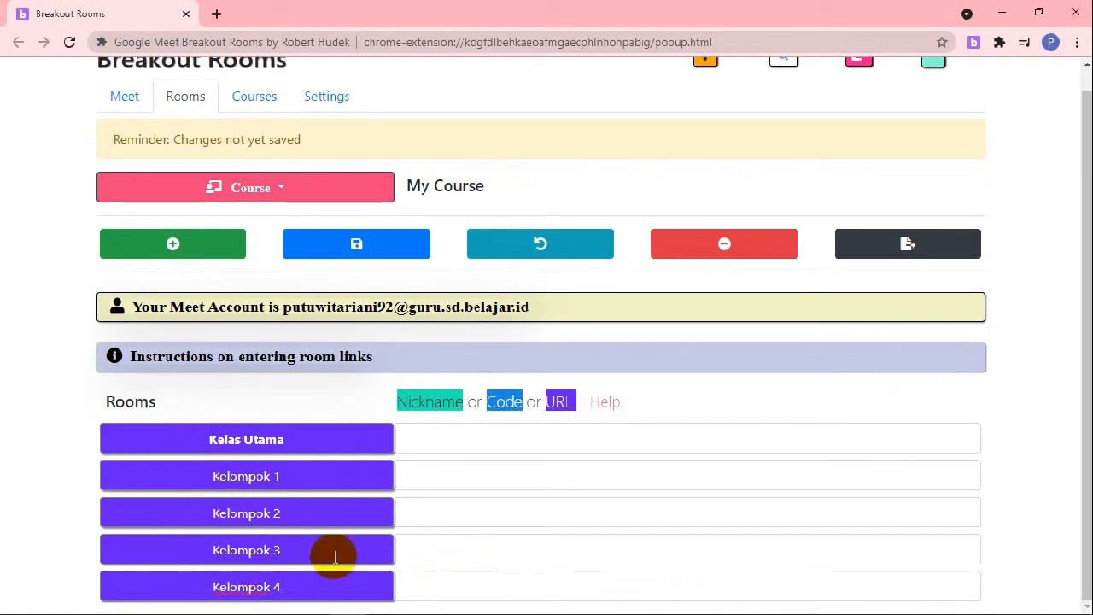
left_click(285, 515)
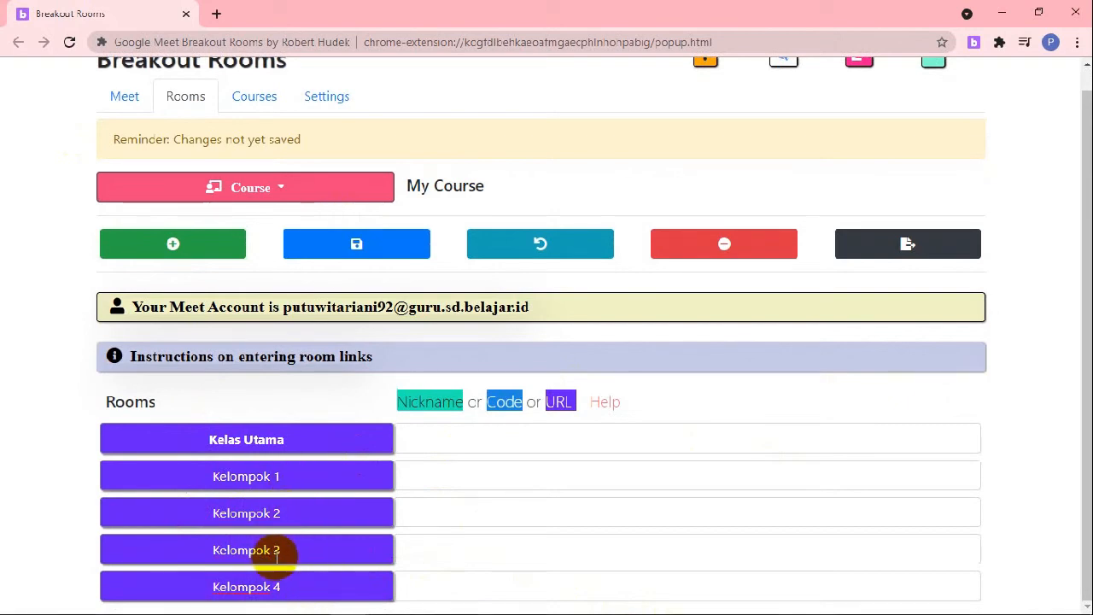
- Remove the Kelompok 4 room and save the remaining rooms of My Course
left_click(732, 245)
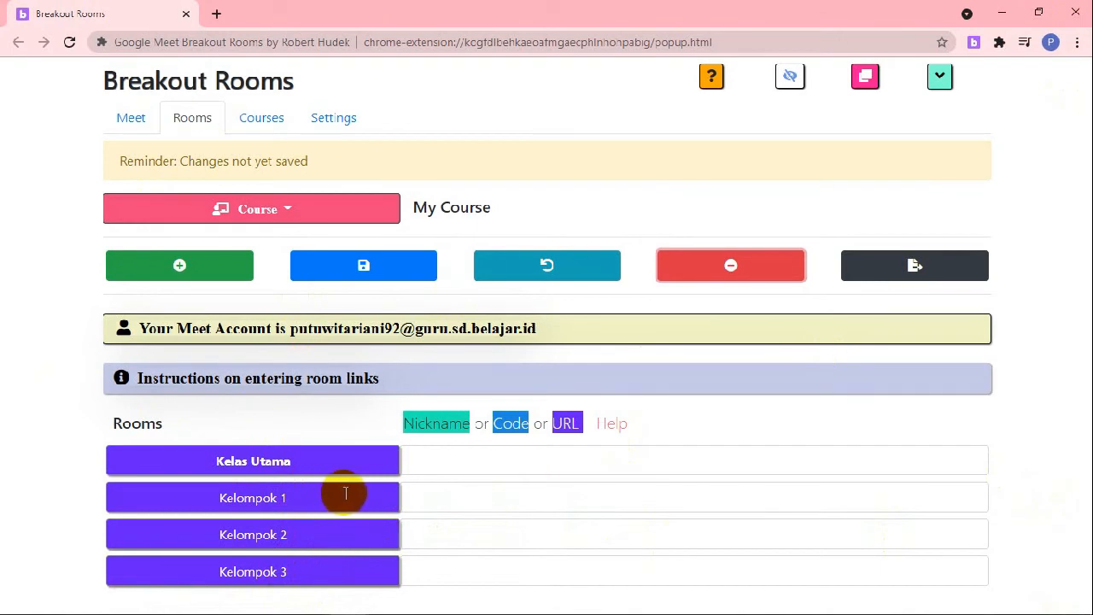
left_click(357, 270)
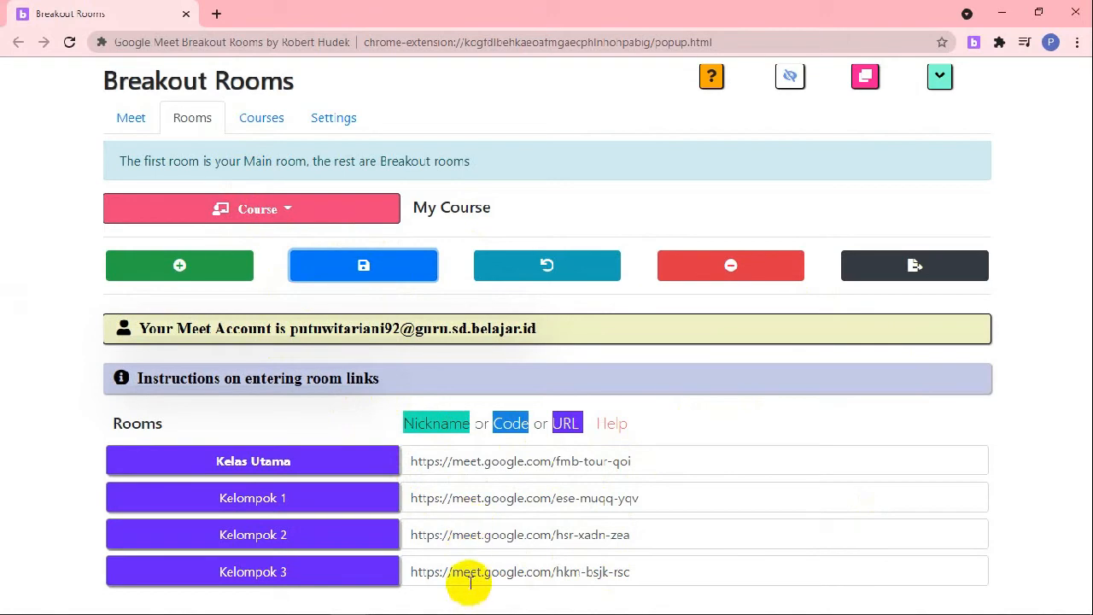
left_click(409, 463)
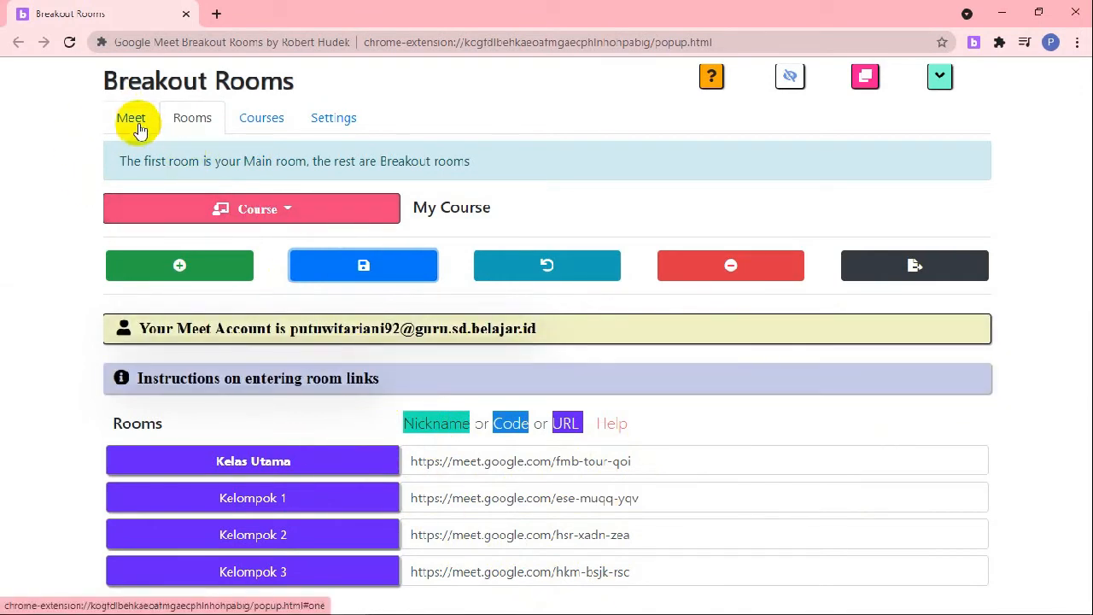
- In the Meet view's Start Class section, set the number of breakouts for My Course to 3
left_click(134, 123)
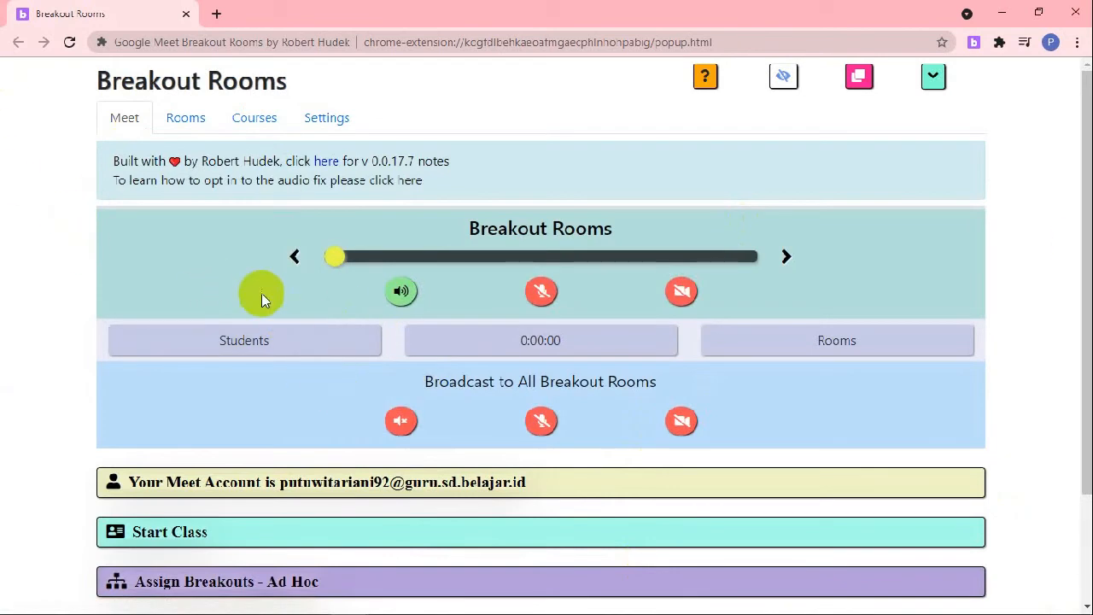
scroll(256, 341, "down", 3)
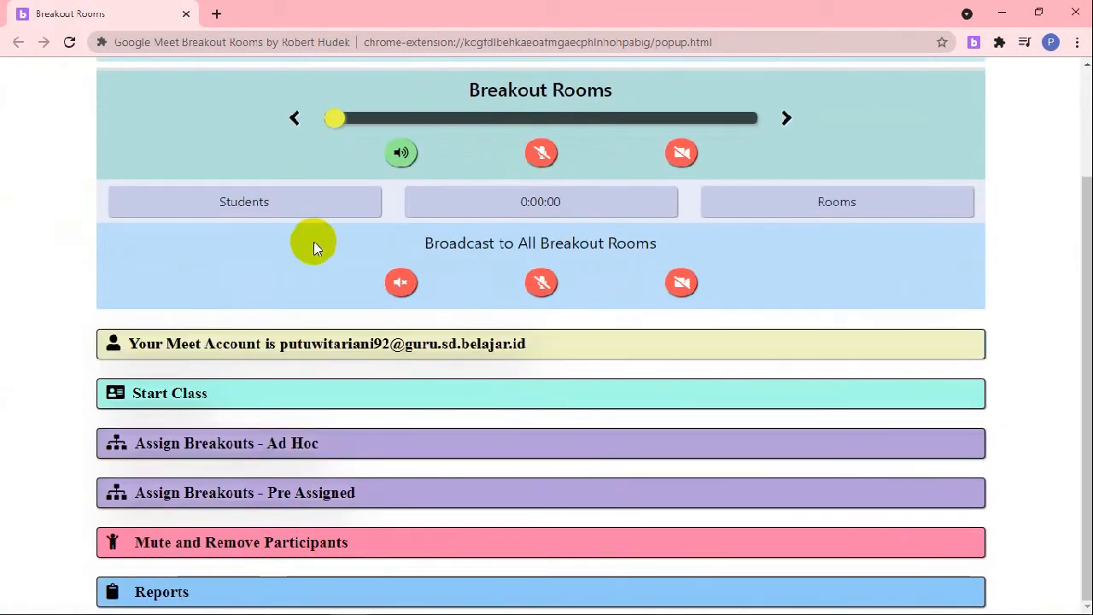
scroll(359, 222, "up", 3)
scroll(64, 444, "down", 3)
scroll(159, 276, "up", 3)
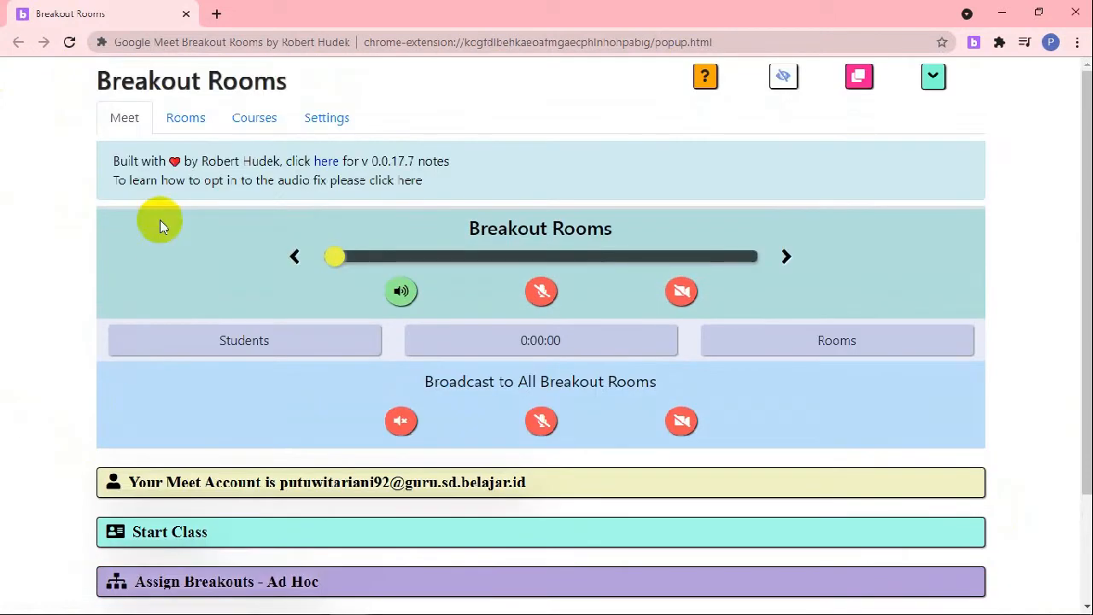
scroll(213, 465, "down", 2)
left_click(212, 463)
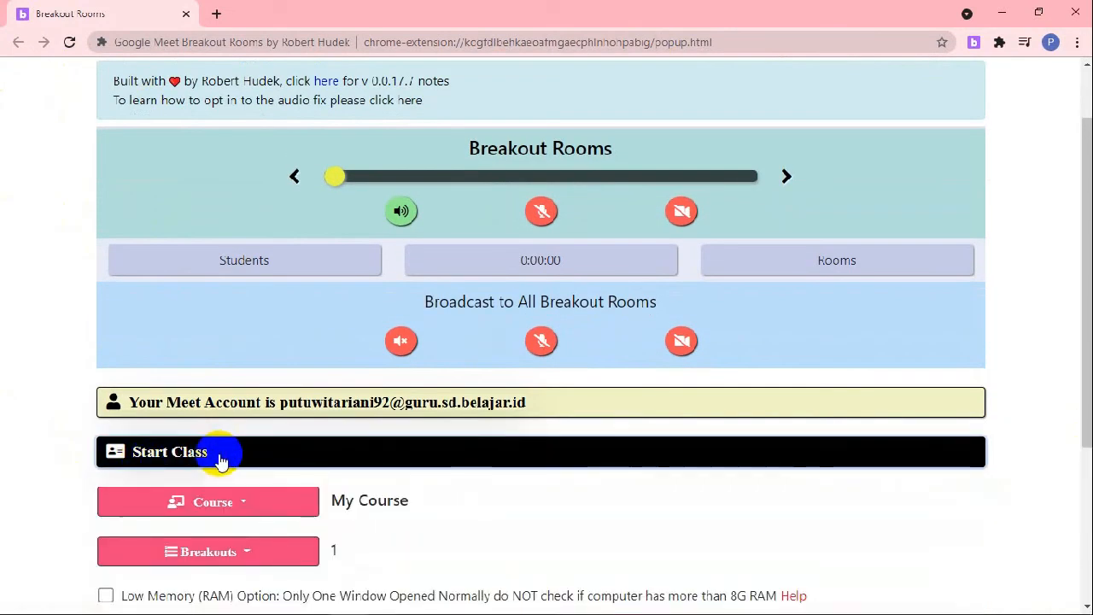
scroll(220, 462, "down", 1)
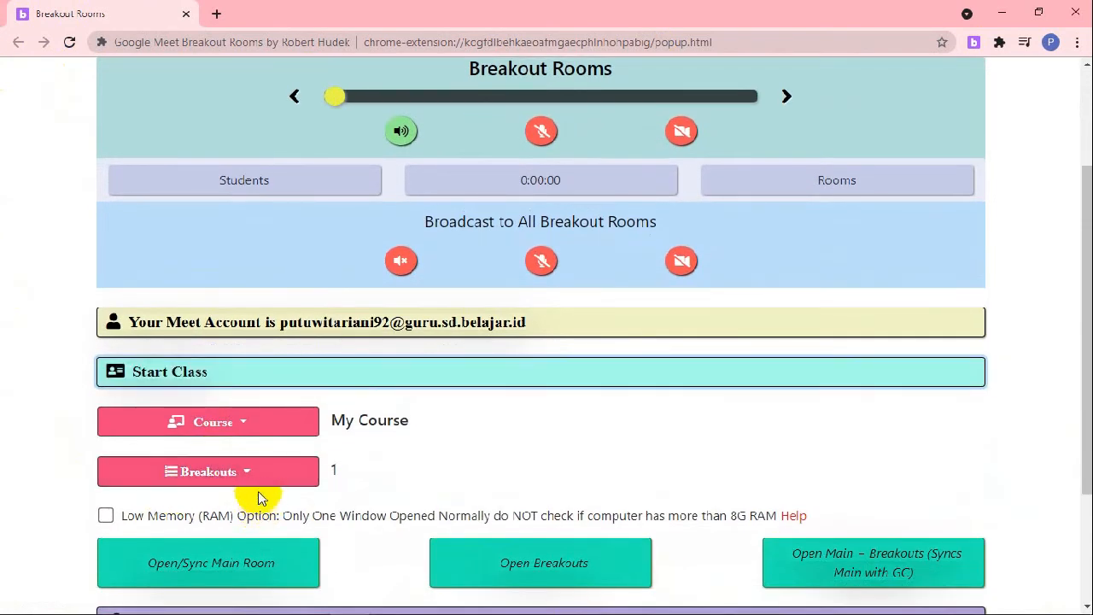
left_click(247, 475)
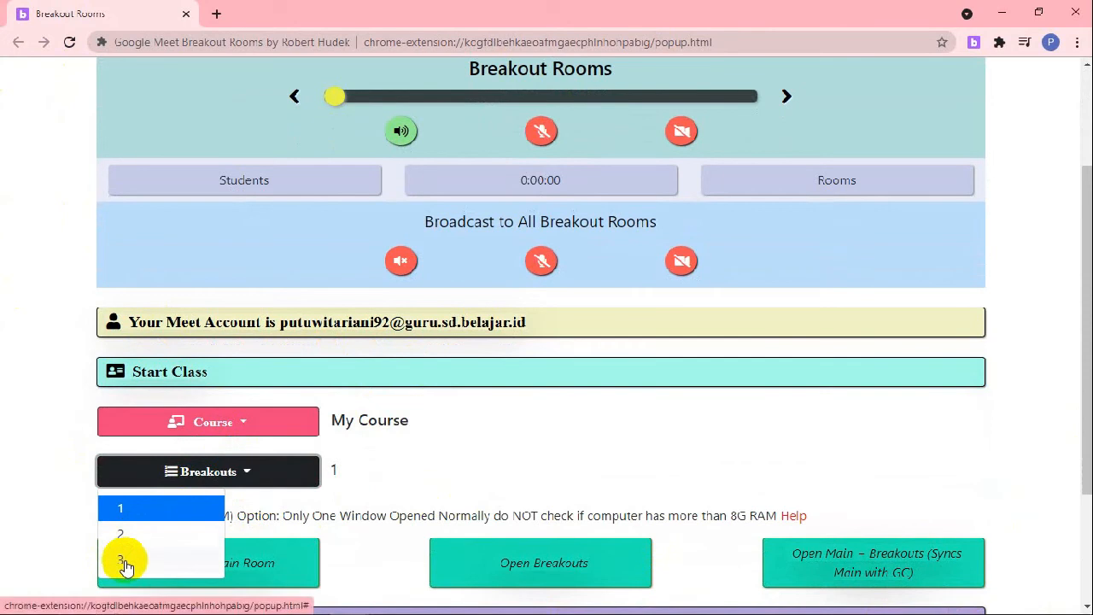
left_click(124, 559)
scroll(183, 529, "down", 2)
left_click(316, 477)
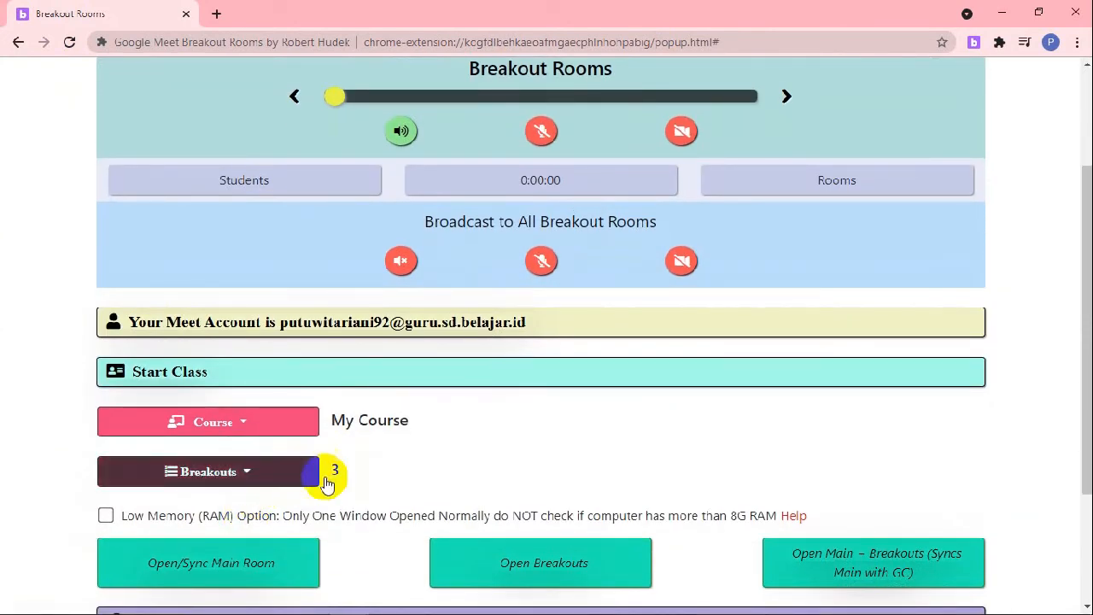
- Examine the Start Class options for opening the main room, the breakouts, or both together
scroll(330, 472, "down", 1)
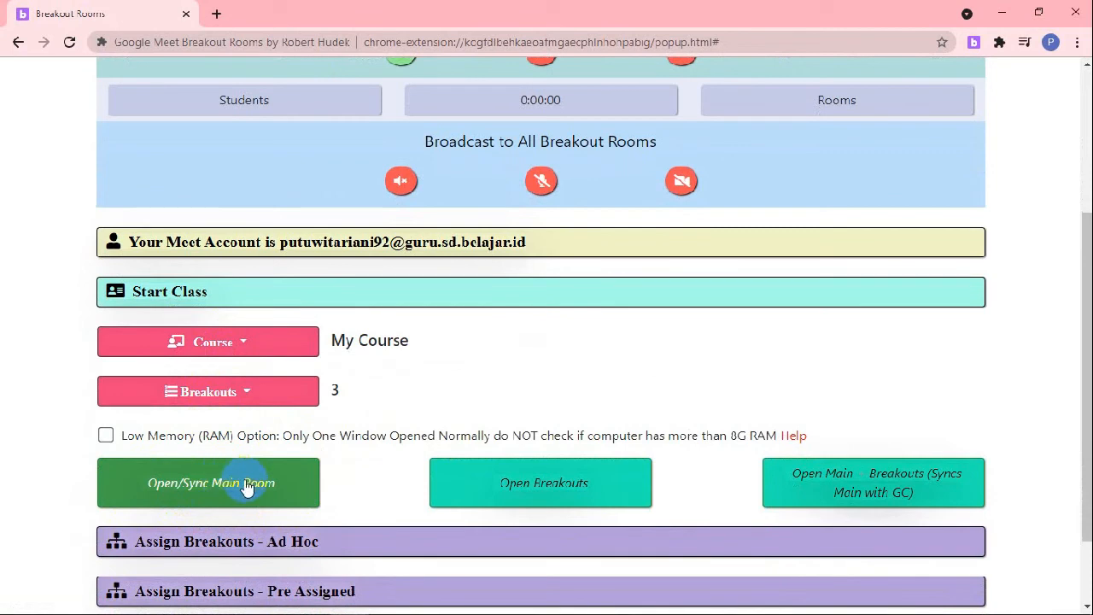
left_click(544, 487)
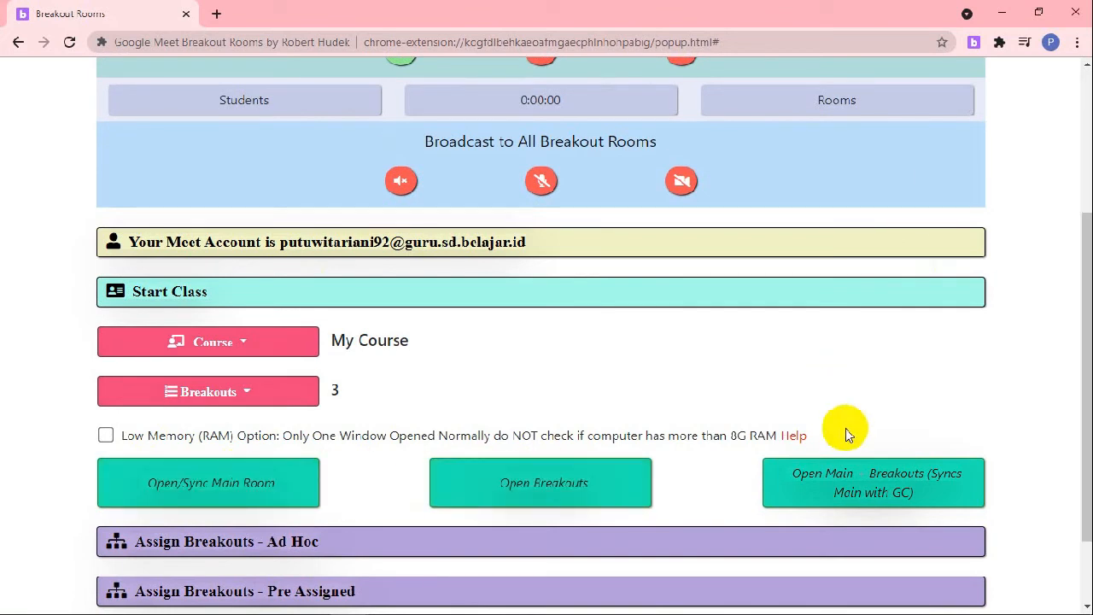
left_click(798, 491)
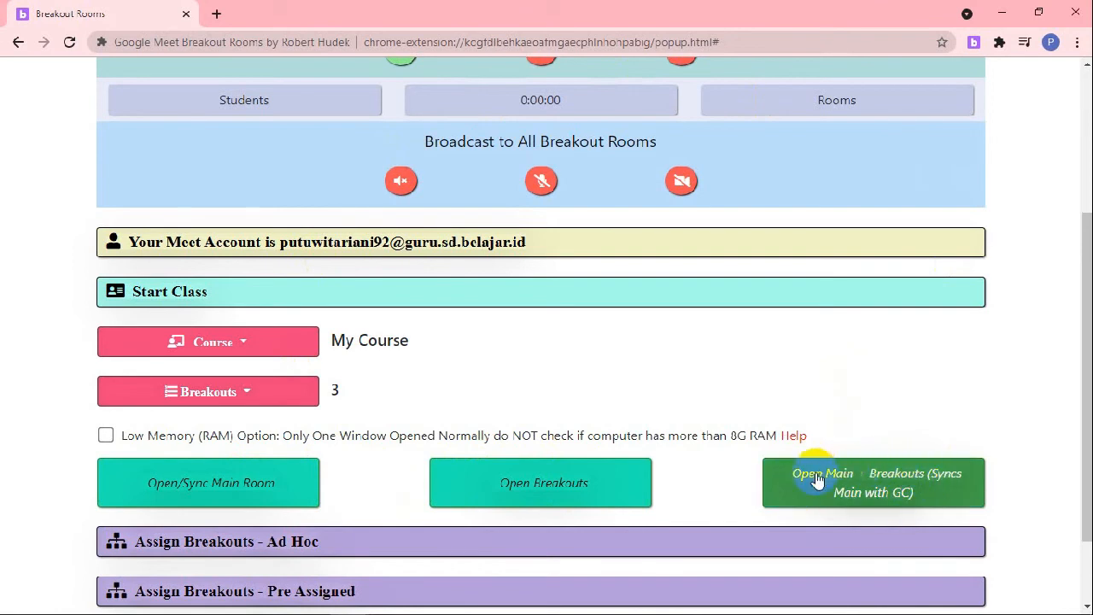
left_click(856, 493)
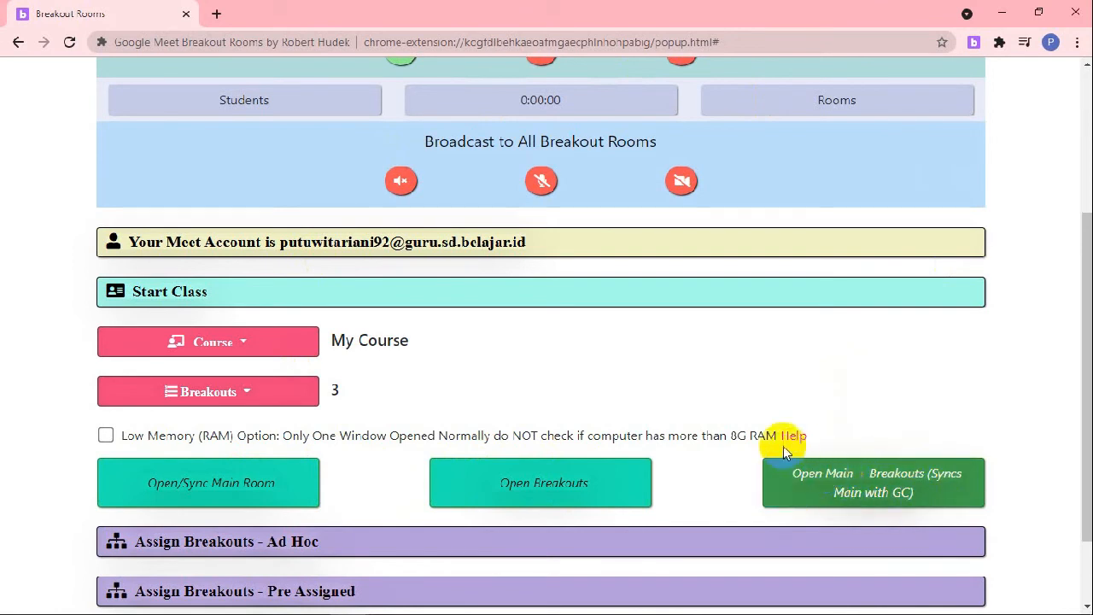
scroll(793, 457, "down", 1)
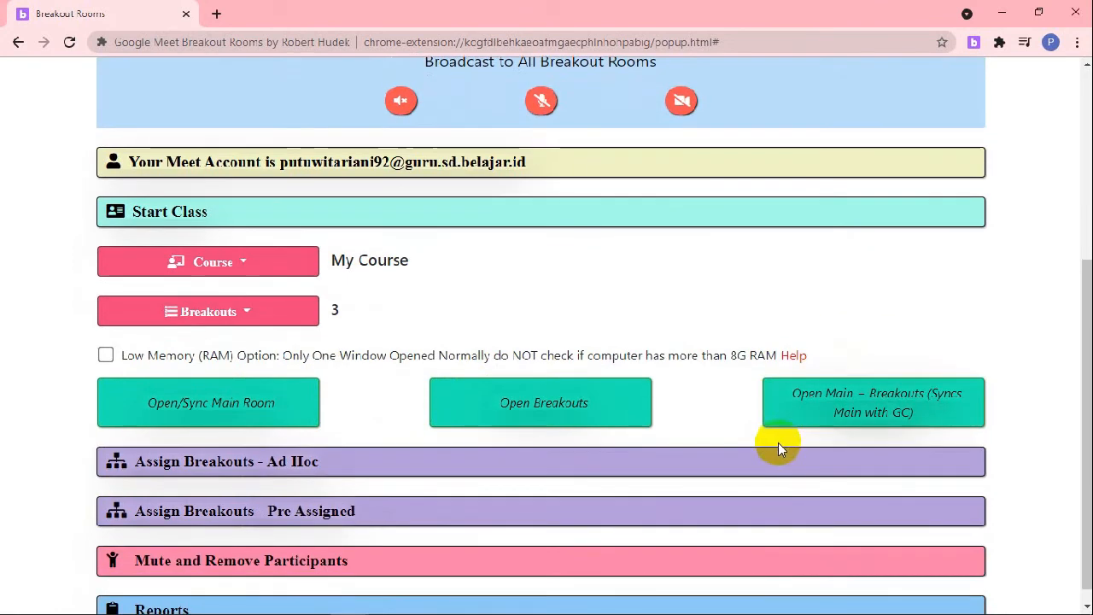
left_click(846, 423)
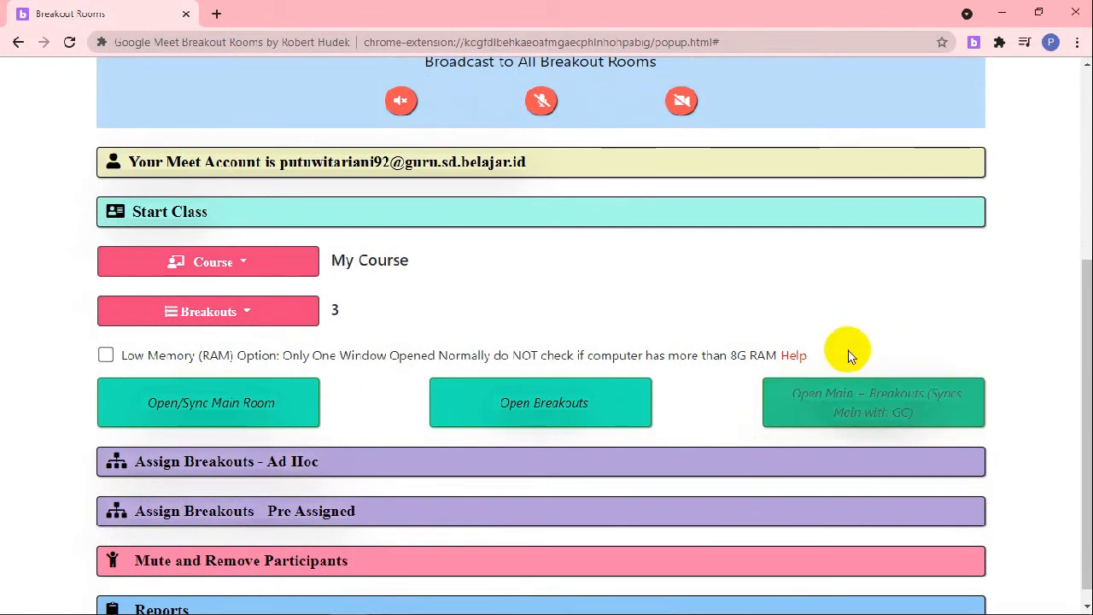
left_click(858, 407)
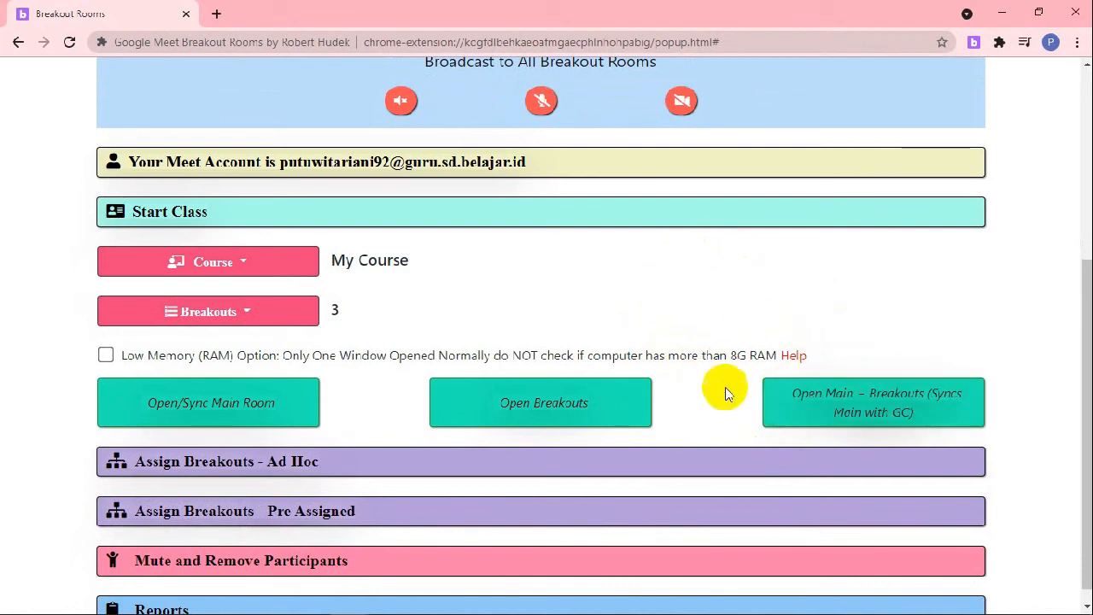
left_click(780, 421)
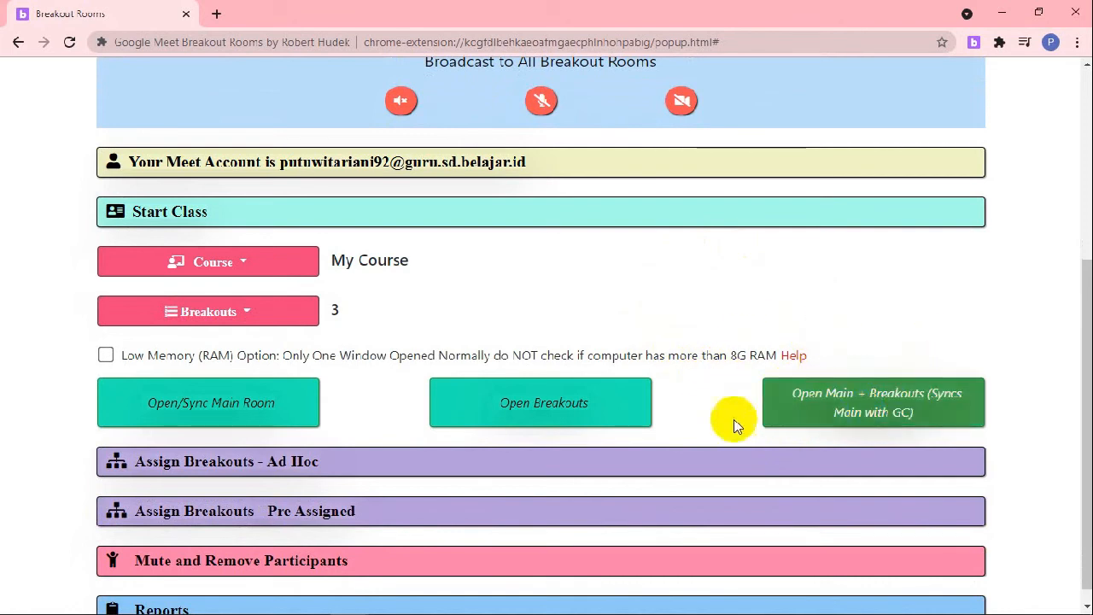
scroll(590, 334, "down", 1)
scroll(182, 227, "up", 4)
scroll(206, 243, "down", 2)
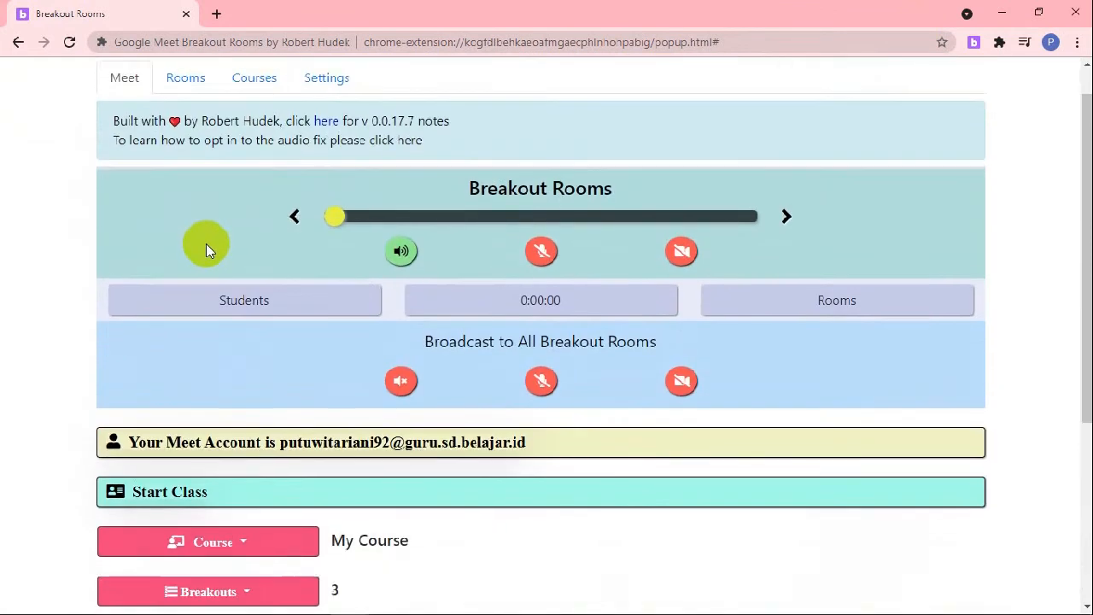
scroll(347, 293, "up", 2)
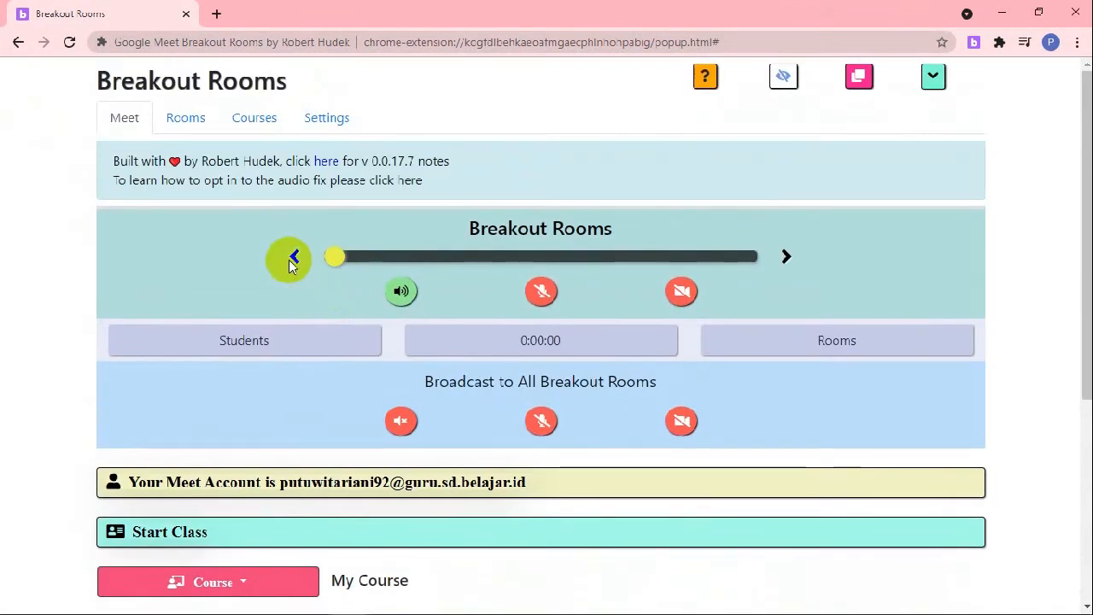
- In the extension settings, limit the same-window breakout display to 4 tabs and open the solid Meet toolbar color choices
left_click(317, 125)
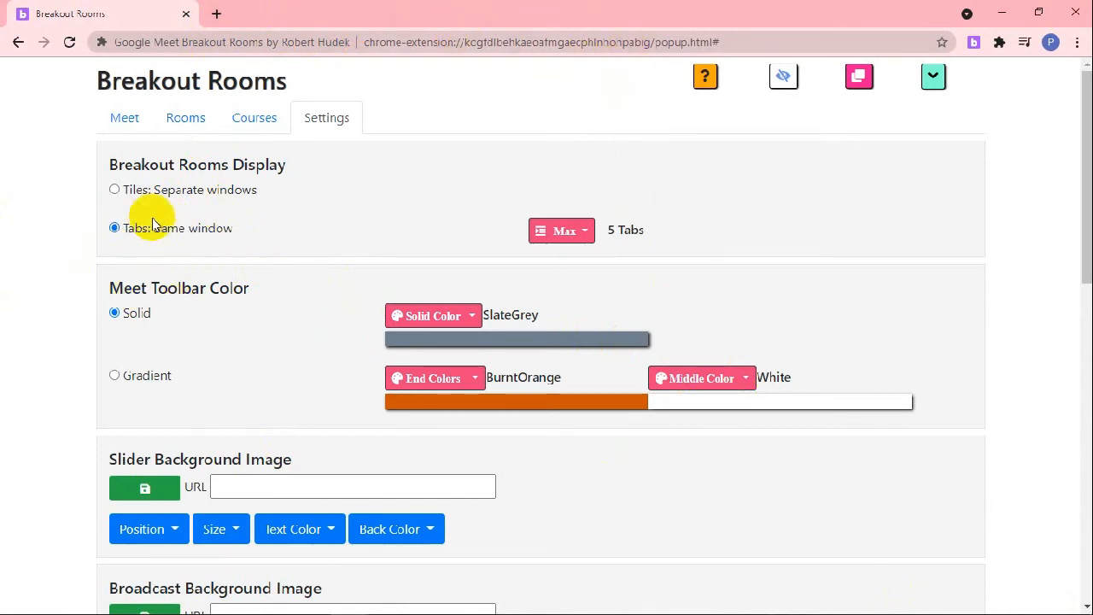
left_click(584, 236)
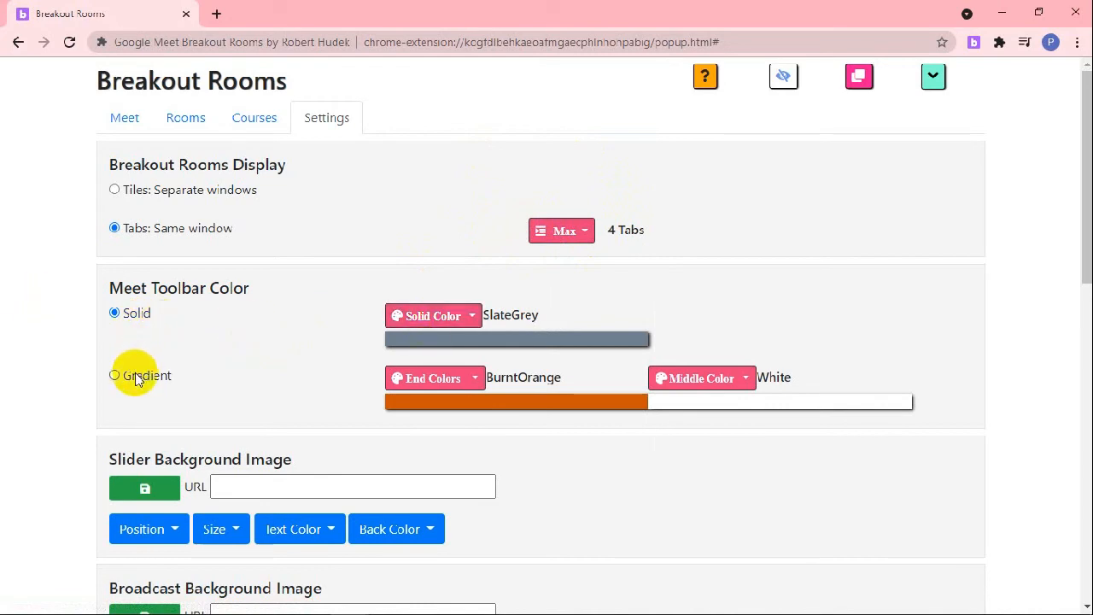
left_click(449, 317)
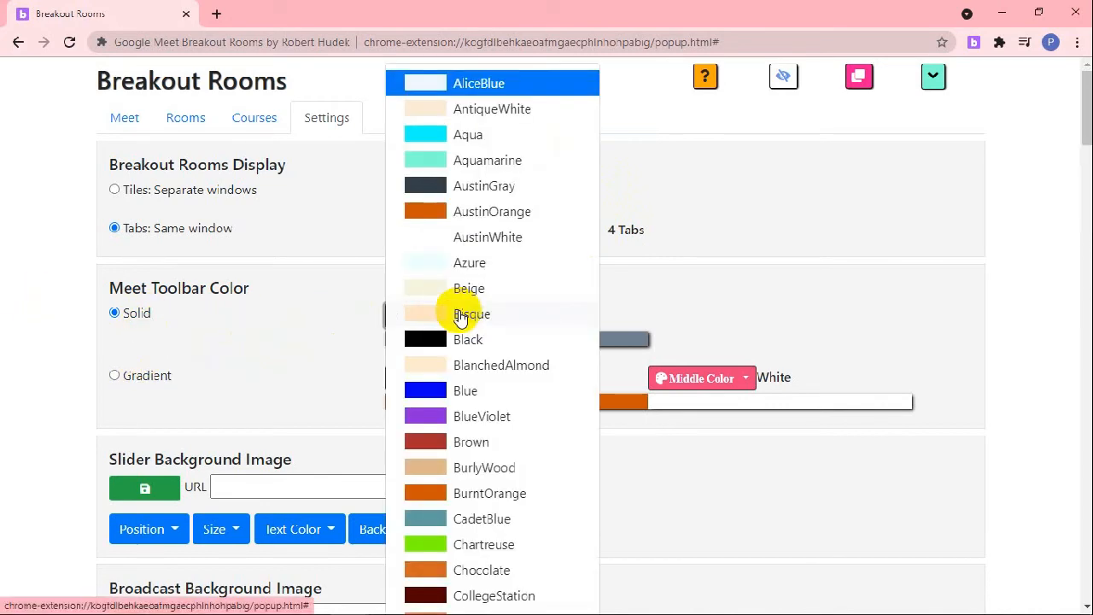
left_click(614, 303)
left_click(449, 317)
left_click(451, 136)
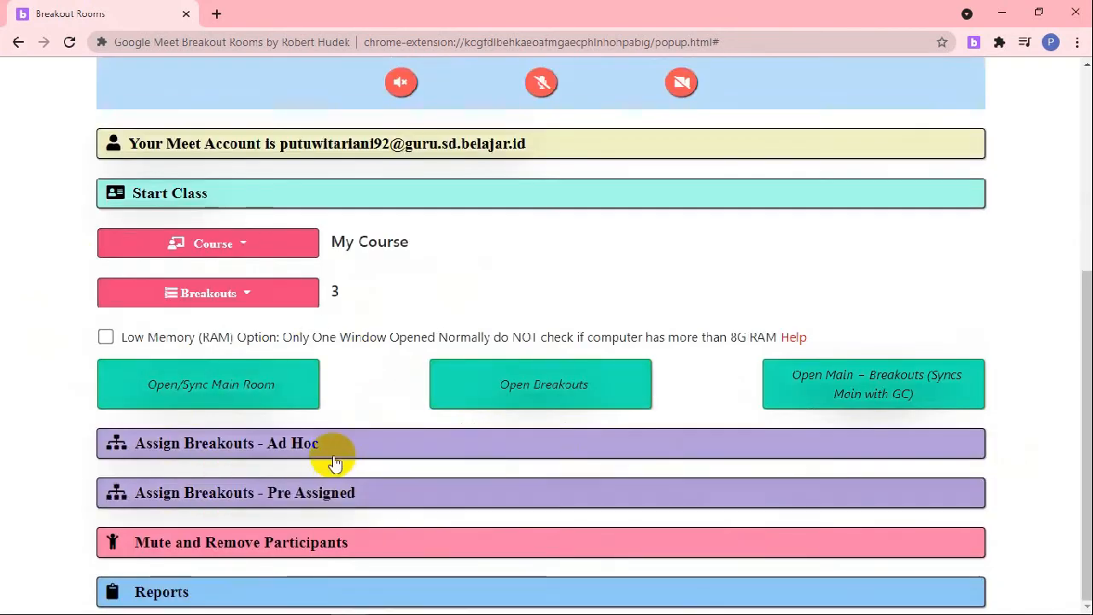
- Expand the Start Class section again to review its course, breakout and room-opening options, and collapse it
left_click(324, 444)
scroll(232, 344, "up", 2)
scroll(221, 388, "down", 2)
left_click(215, 459)
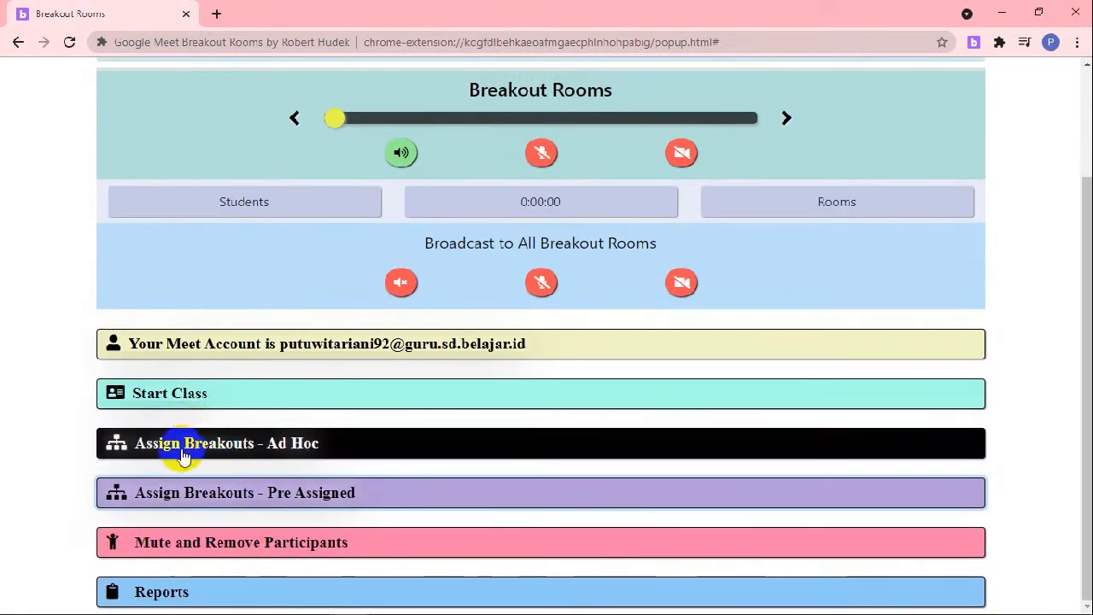
left_click(164, 393)
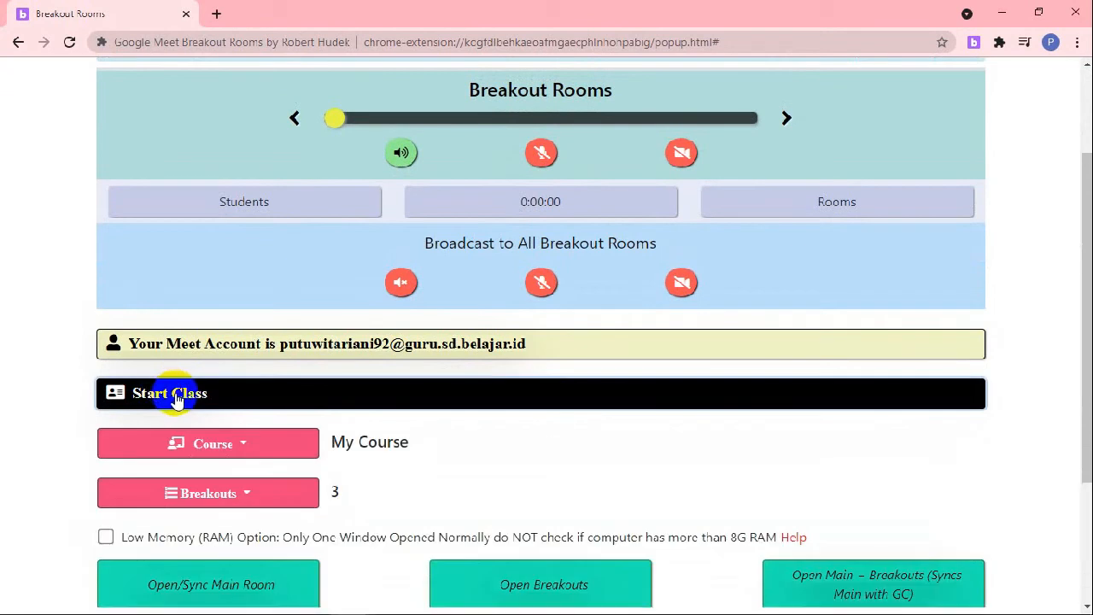
scroll(197, 403, "down", 2)
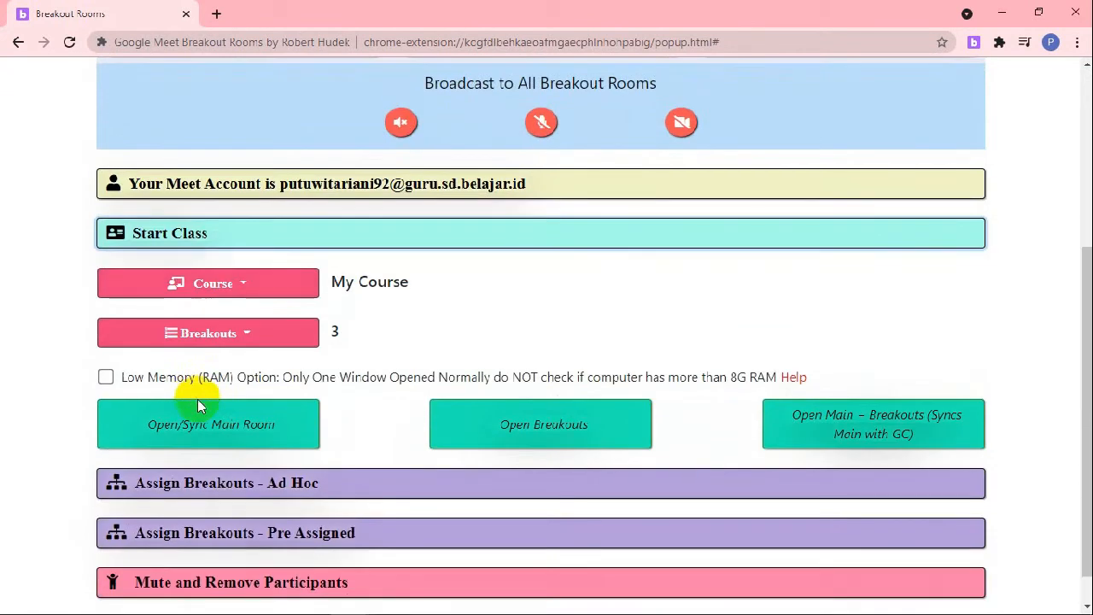
left_click(176, 239)
- Read the Assign Breakouts - Ad Hoc instructions on grouping students and copying room links, and collapse the section
left_click(183, 453)
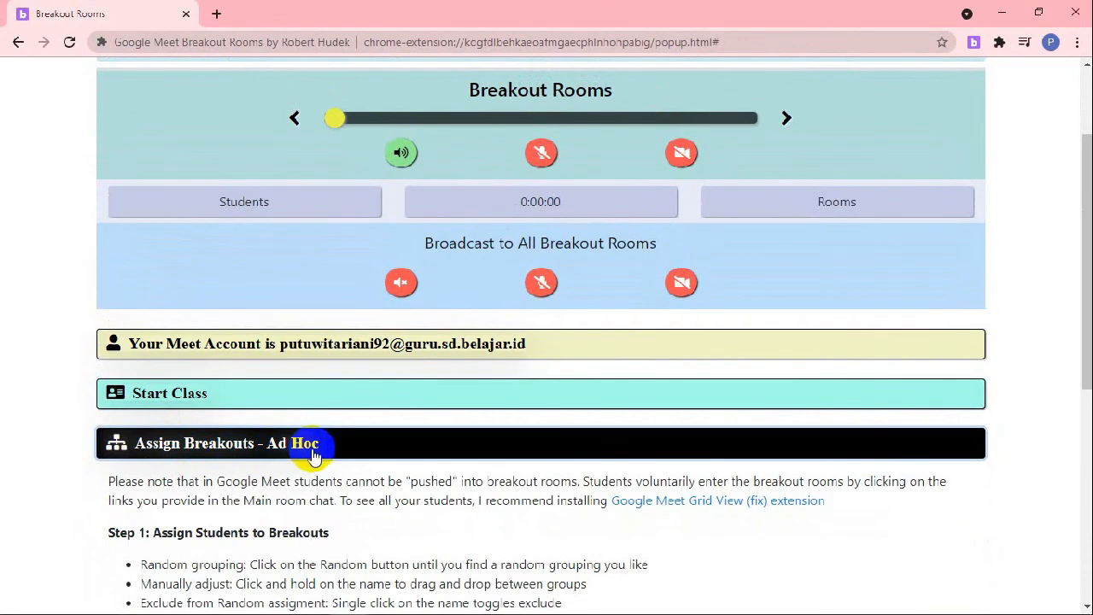
scroll(307, 459, "down", 2)
scroll(294, 457, "down", 4)
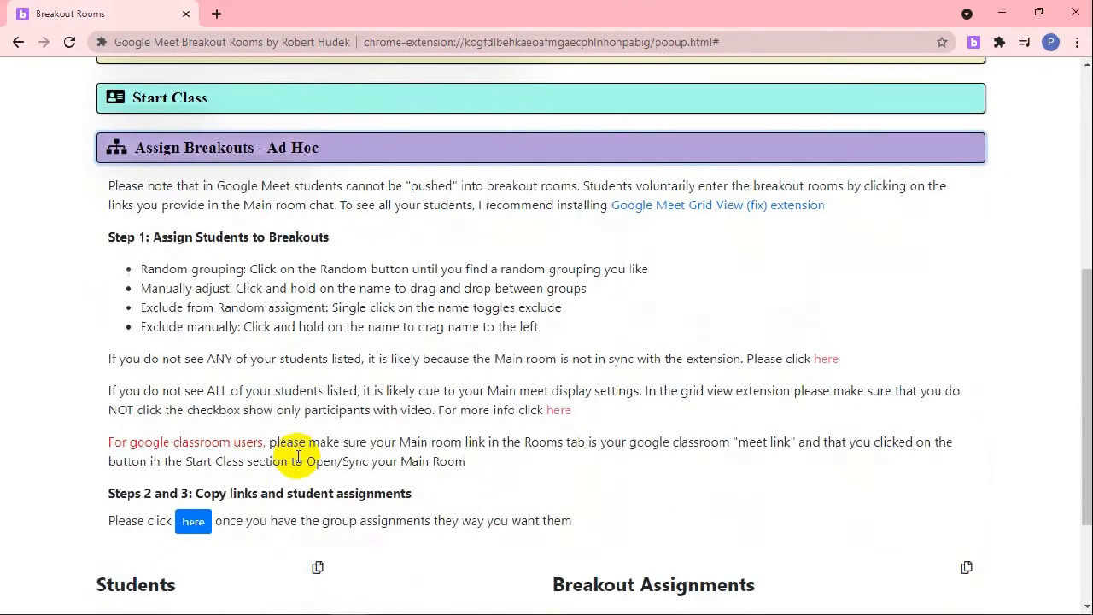
scroll(293, 459, "up", 3)
scroll(290, 450, "up", 1)
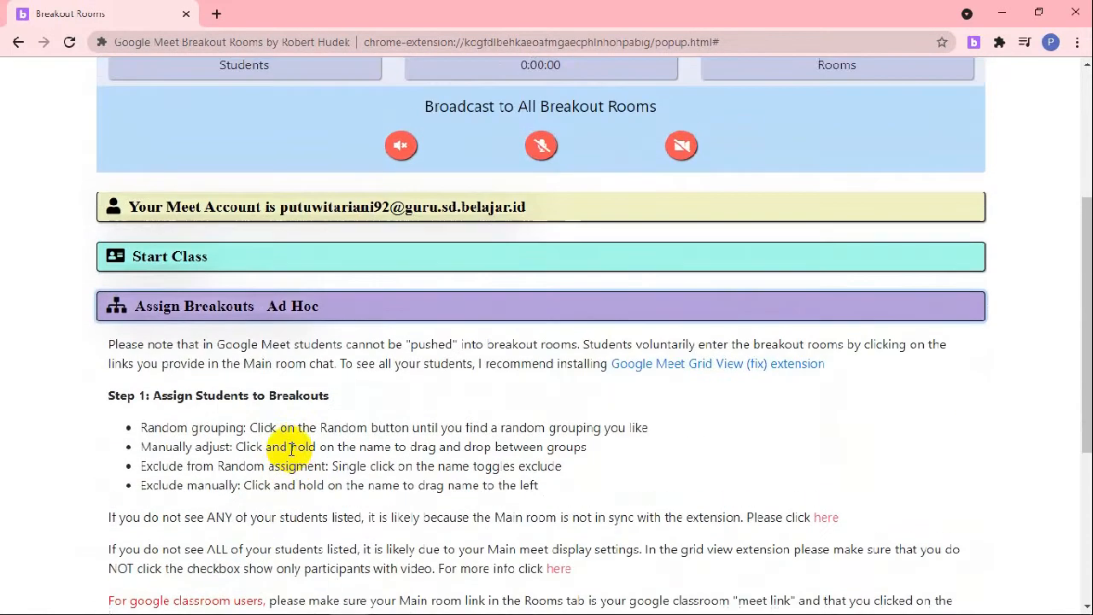
left_click(183, 312)
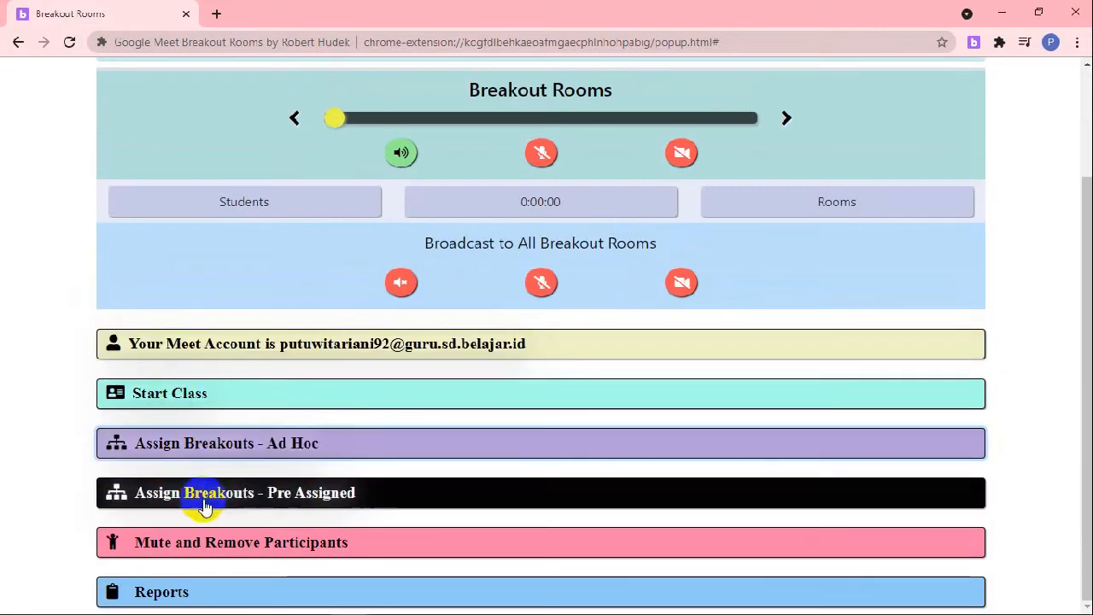
- Read the Assign Breakouts - Pre Assigned instructions, highlight the Kelompok 1, 2 and 3 room links, and collapse the section
left_click(219, 501)
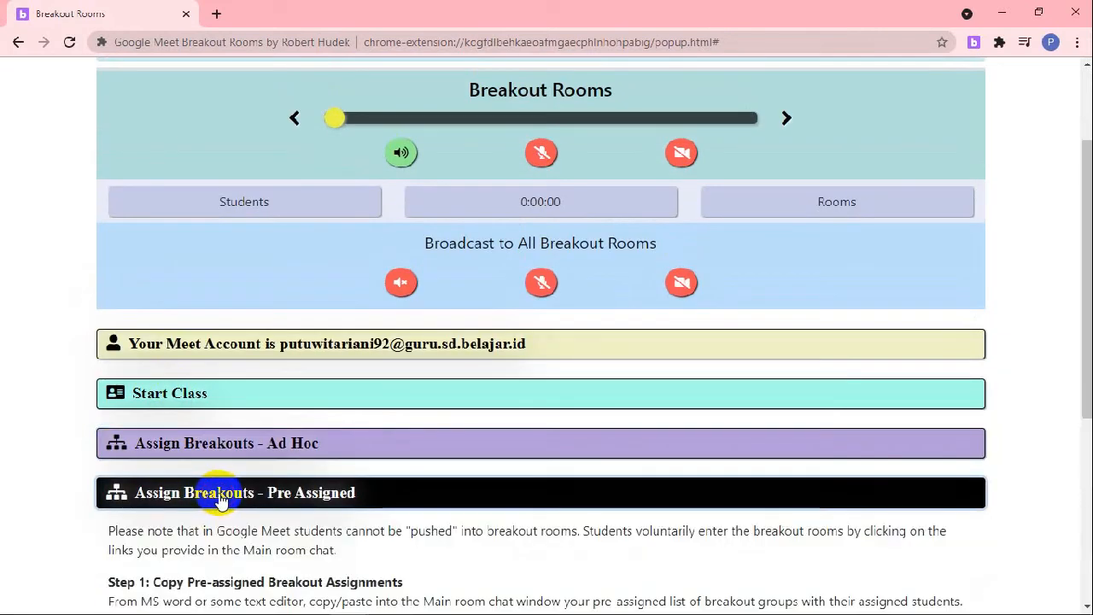
scroll(220, 495, "down", 4)
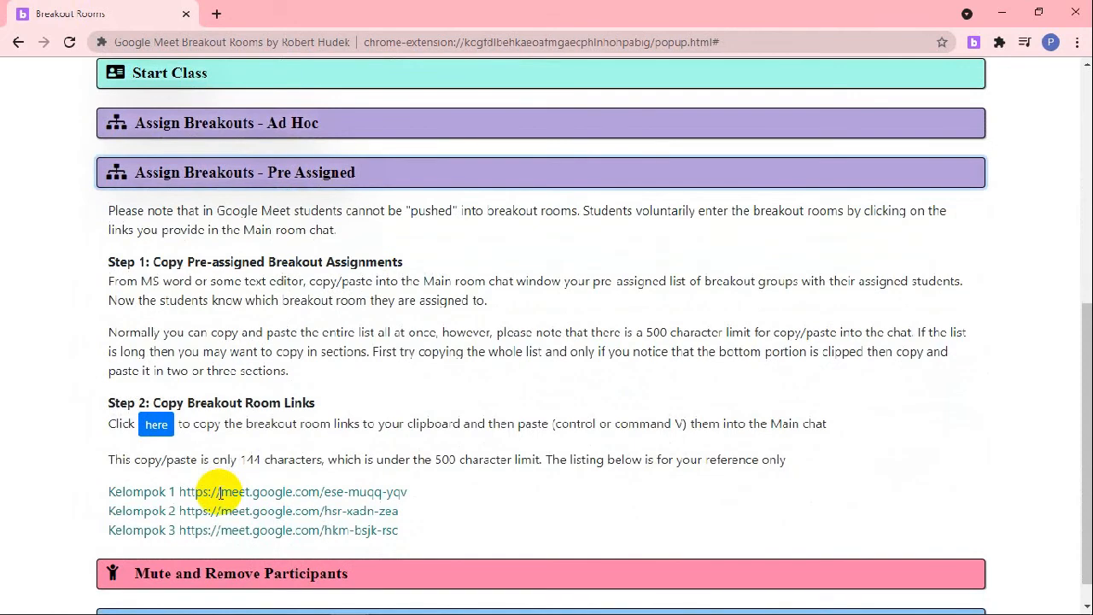
scroll(220, 493, "down", 1)
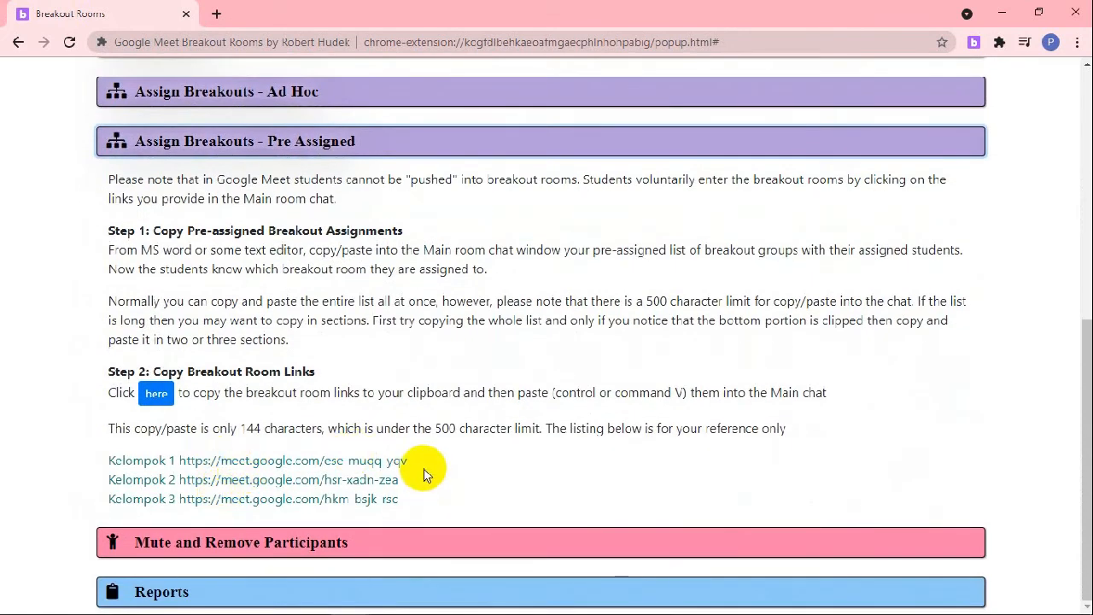
left_click_drag(181, 460, 406, 461)
left_click_drag(180, 480, 398, 481)
left_click_drag(179, 500, 446, 498)
left_click(447, 498)
scroll(288, 472, "up", 3)
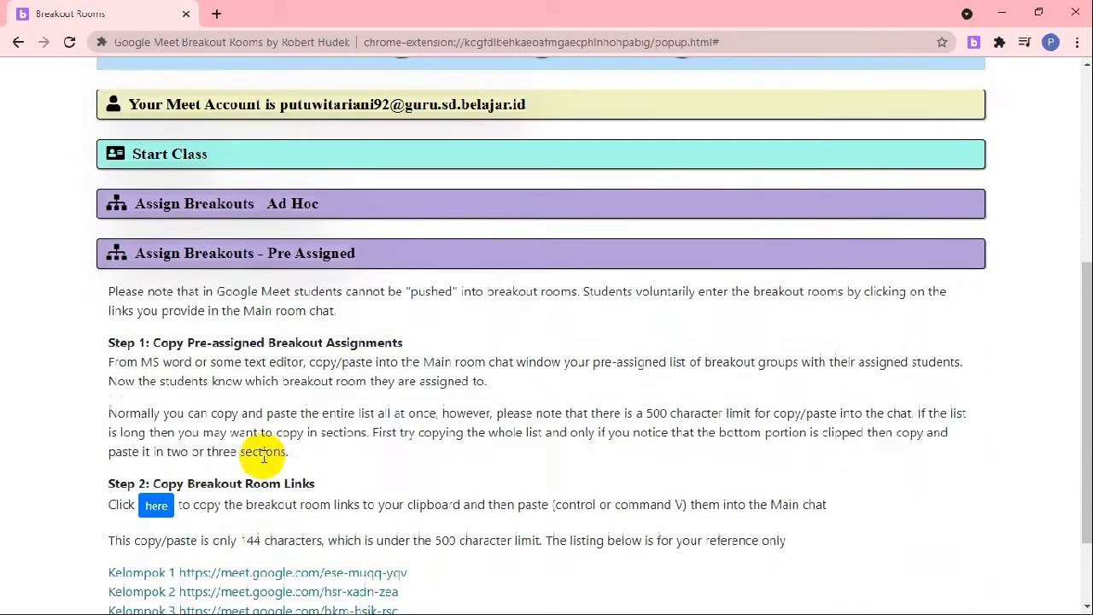
left_click(219, 382)
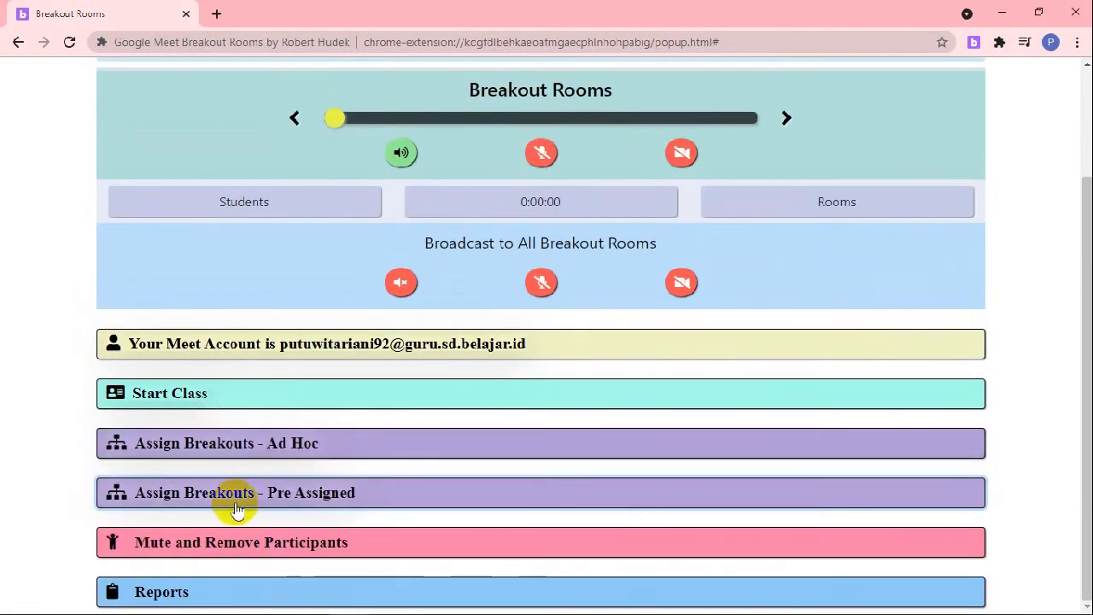
- Expand the Mute and Remove Participants section and examine its options for muting, removing and hanging up rooms
left_click(239, 546)
scroll(267, 538, "down", 2)
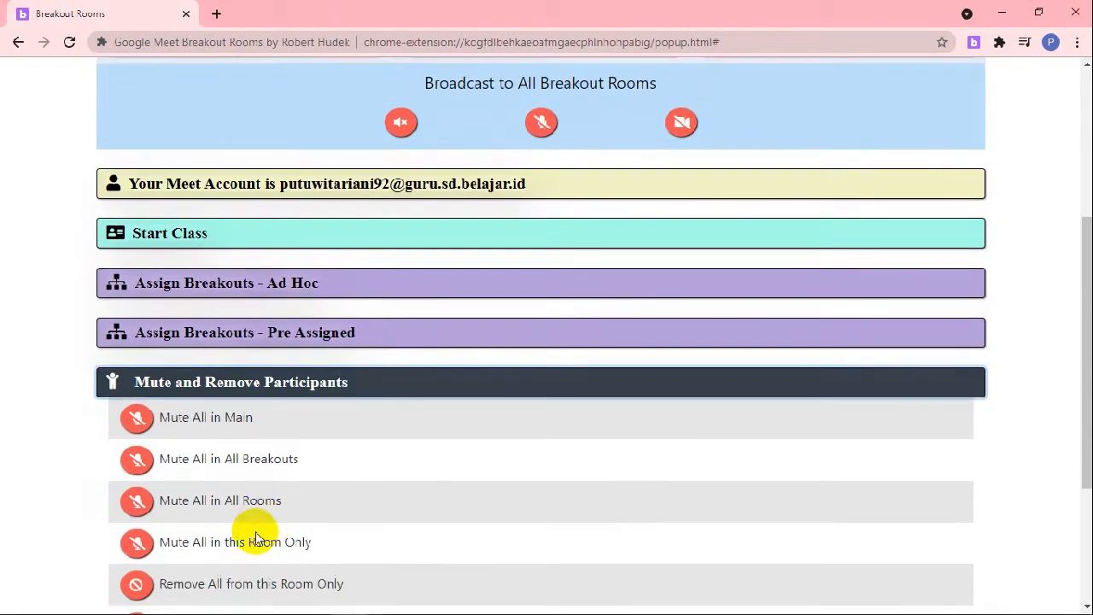
scroll(307, 487, "down", 1)
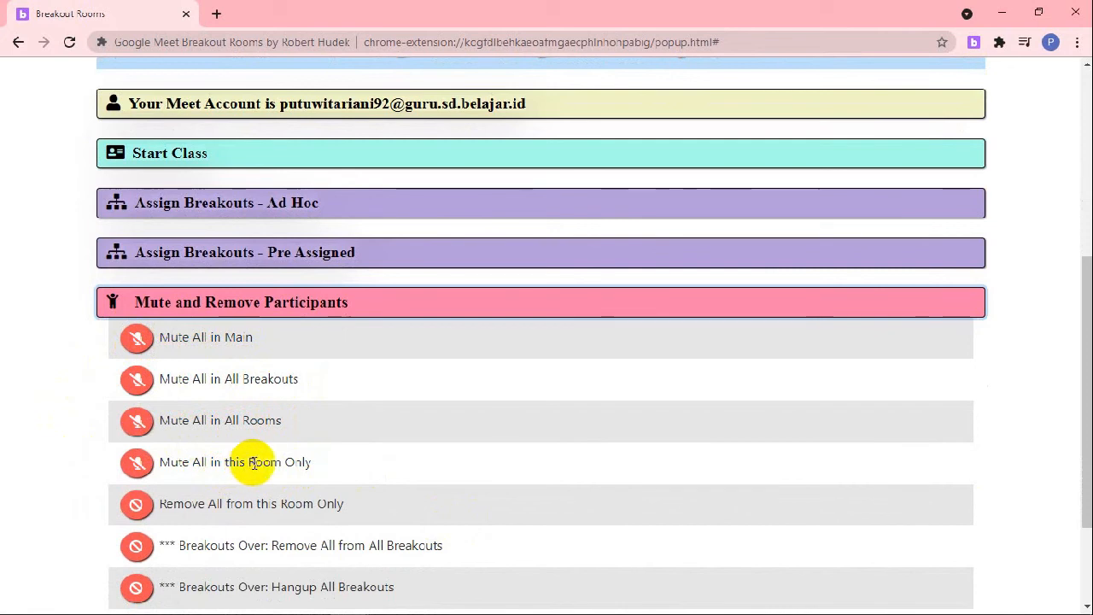
- Read the mute, remove and hang-up options down to Class Over: Hangup Main room, and collapse the Mute and Remove Participants section
scroll(253, 462, "down", 1)
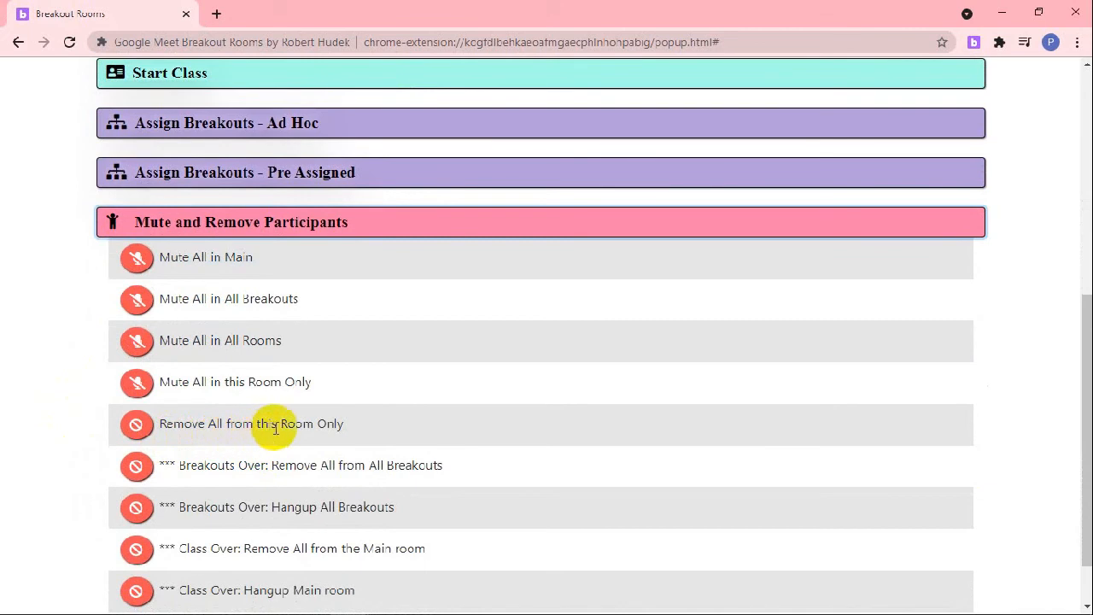
scroll(333, 439, "down", 1)
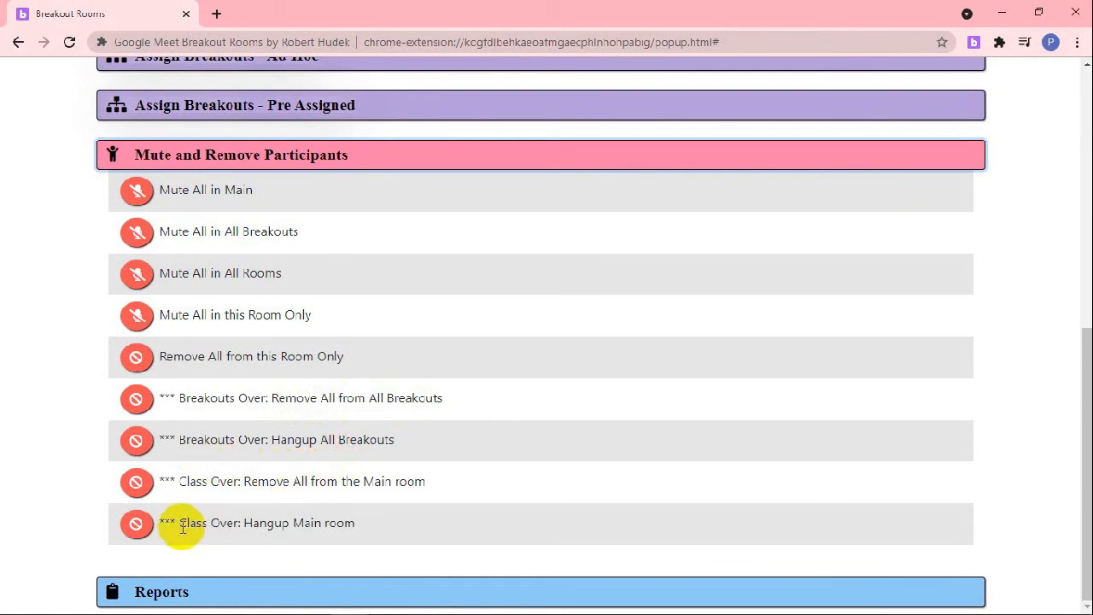
scroll(223, 524, "up", 1)
scroll(222, 513, "up", 3)
scroll(219, 501, "down", 4)
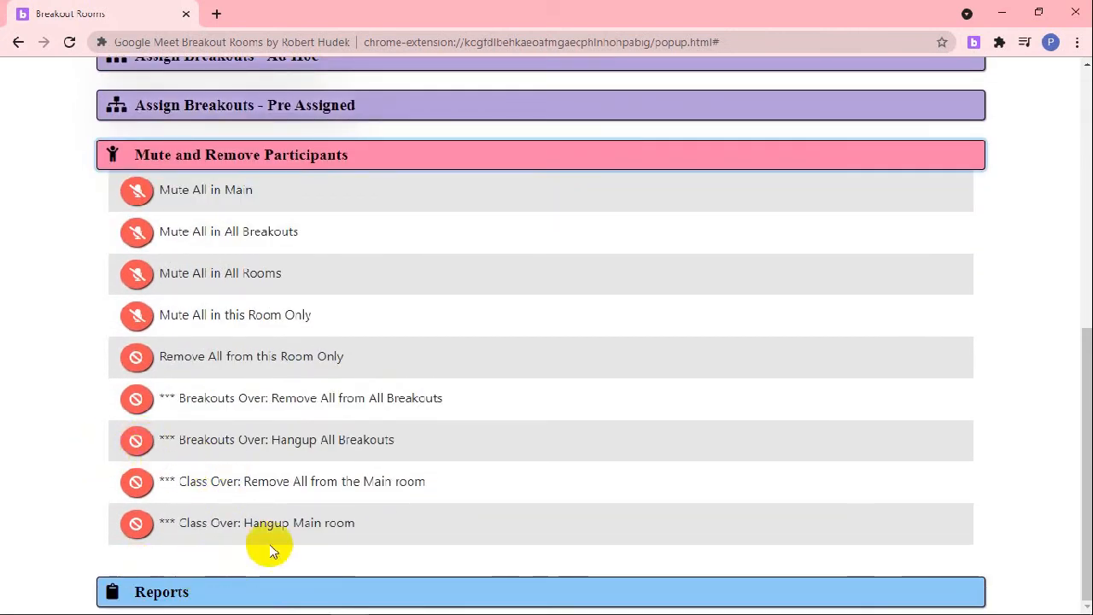
left_click(172, 159)
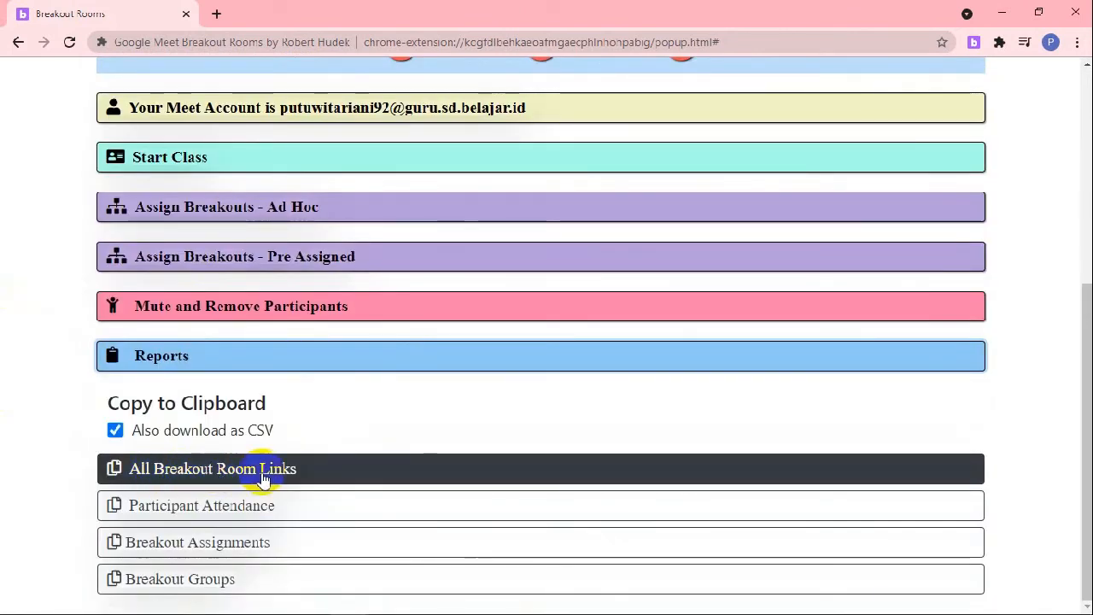
- Copy the Participant Attendance report with its CSV download enabled, and dismiss the download notice
left_click(254, 515)
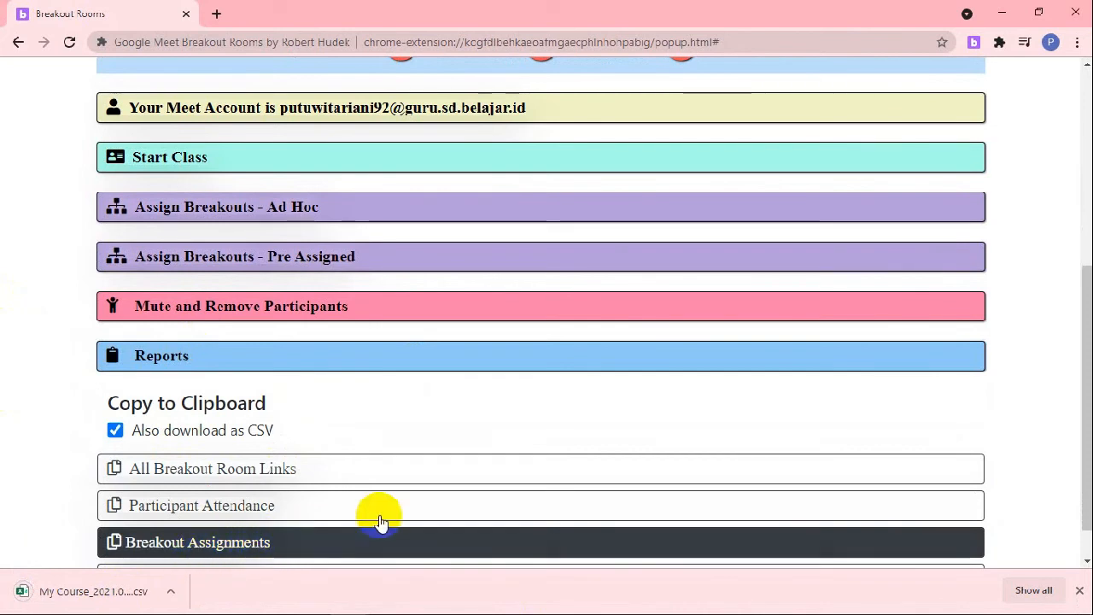
left_click(1078, 590)
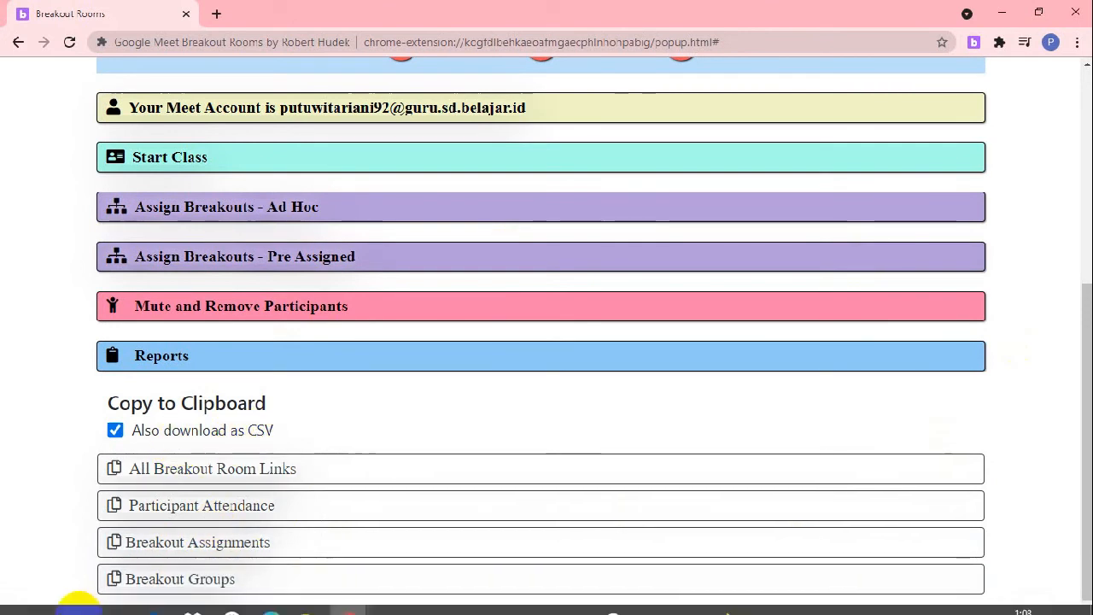
scroll(313, 464, "up", 3)
scroll(313, 464, "down", 3)
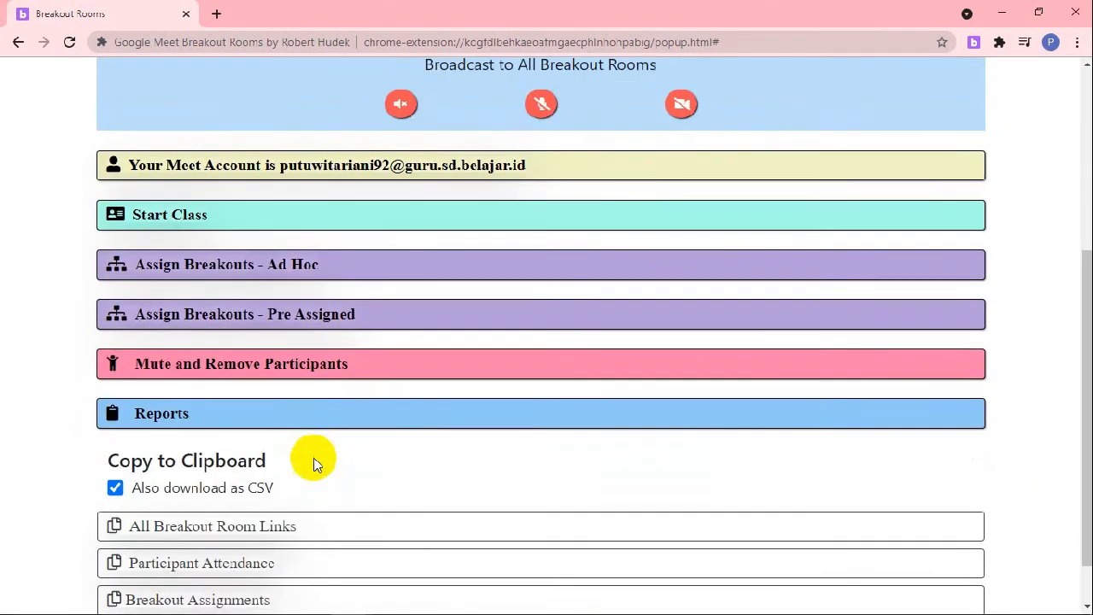
- Return to the maximized Breakout Rooms window with the Start Class section expanded
left_click(1037, 12)
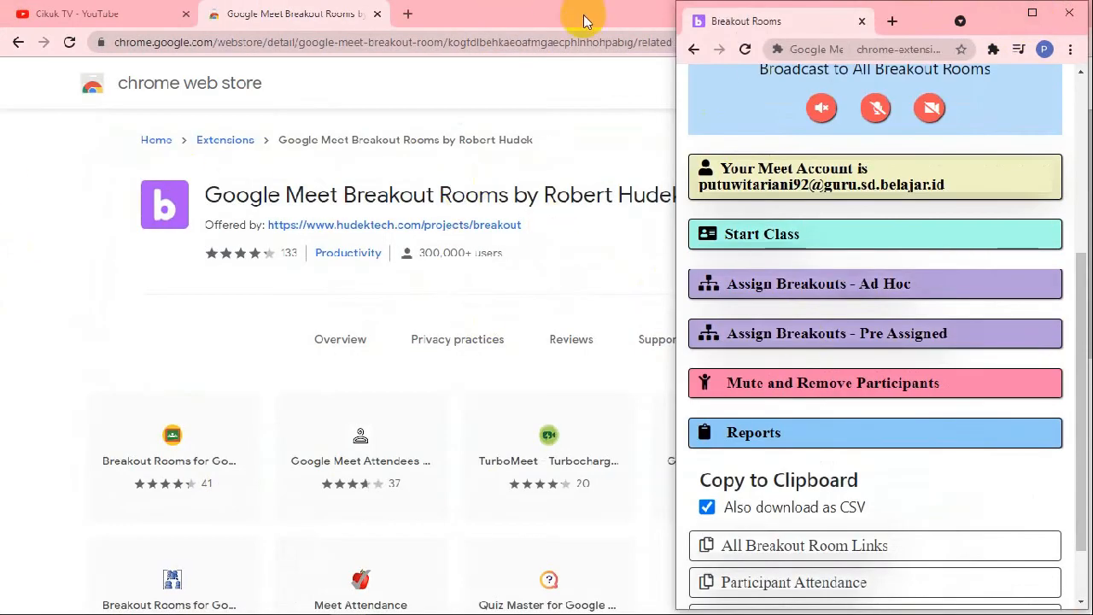
scroll(906, 414, "down", 1)
scroll(903, 419, "up", 2)
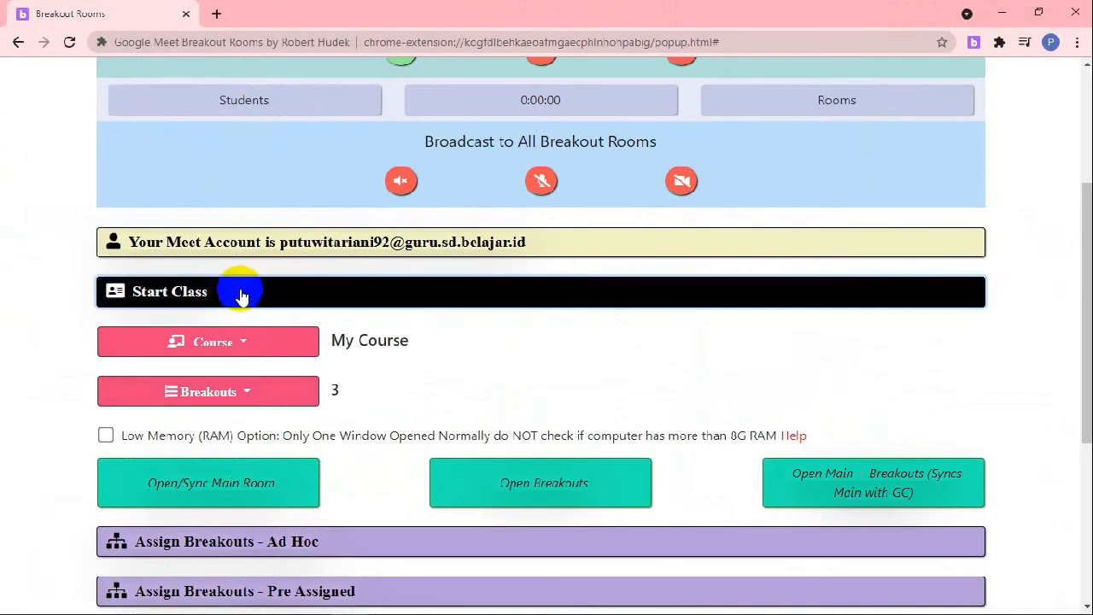
left_click(246, 293)
left_click(271, 299)
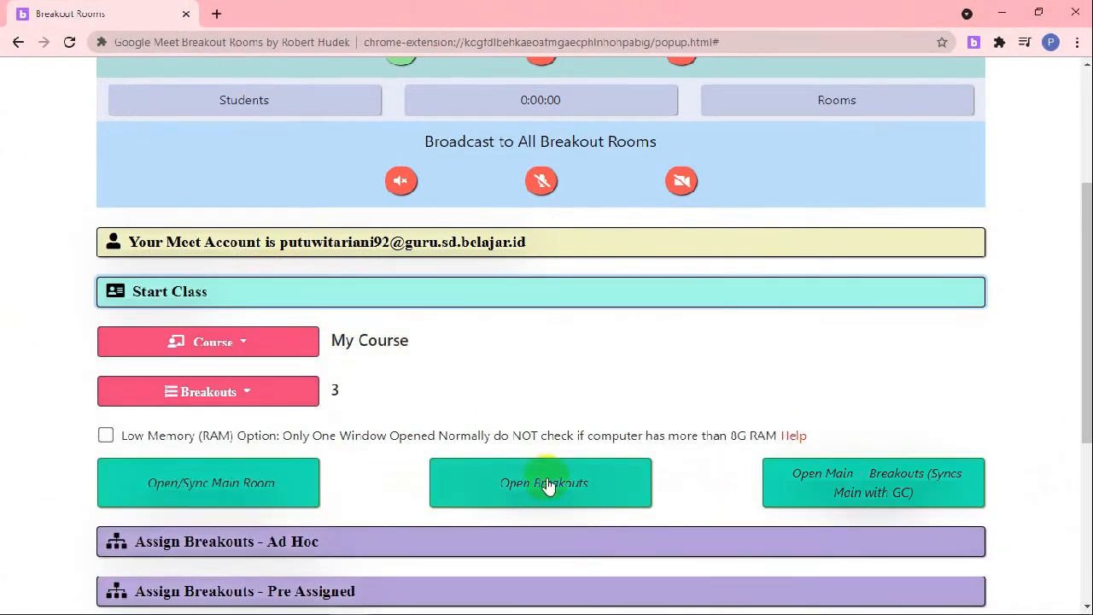
- Open the main room together with the three breakouts for My Course, and bring the maximized Meet window to the front
left_click(818, 490)
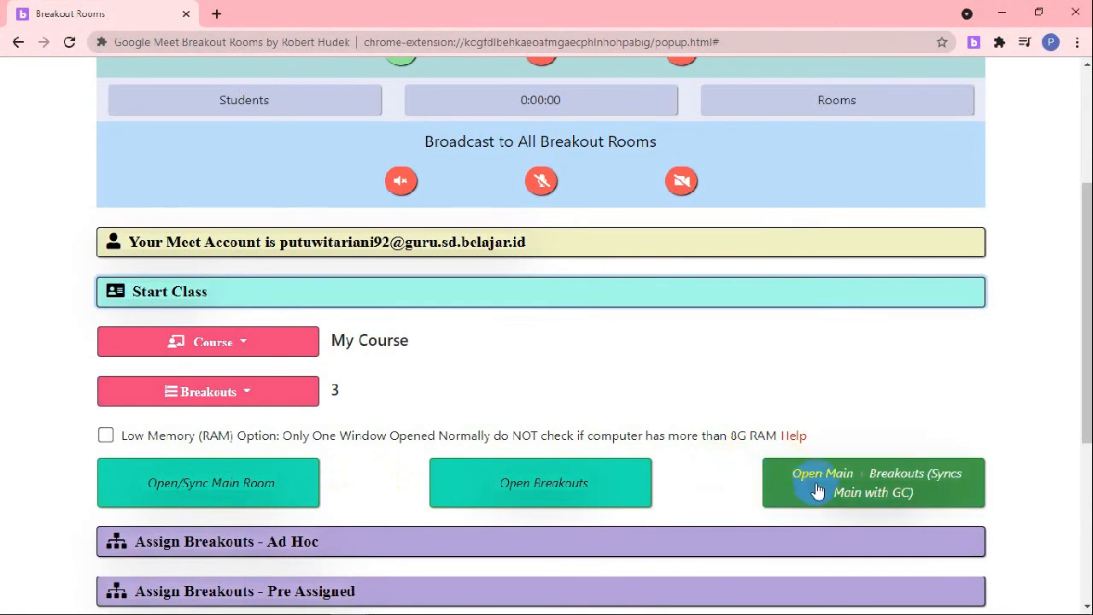
left_click(824, 476)
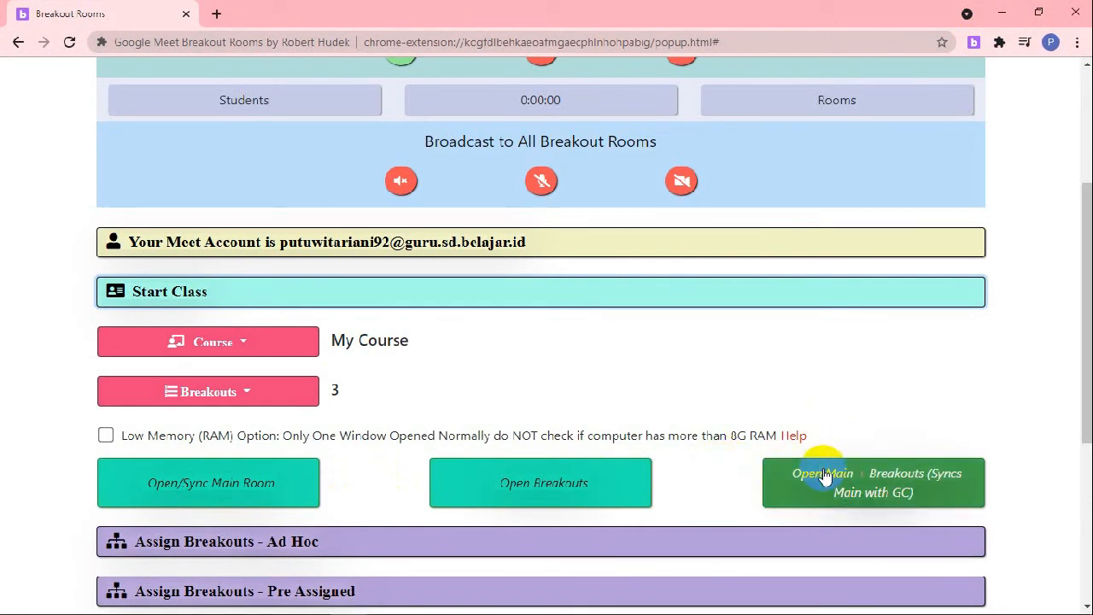
left_click(876, 494)
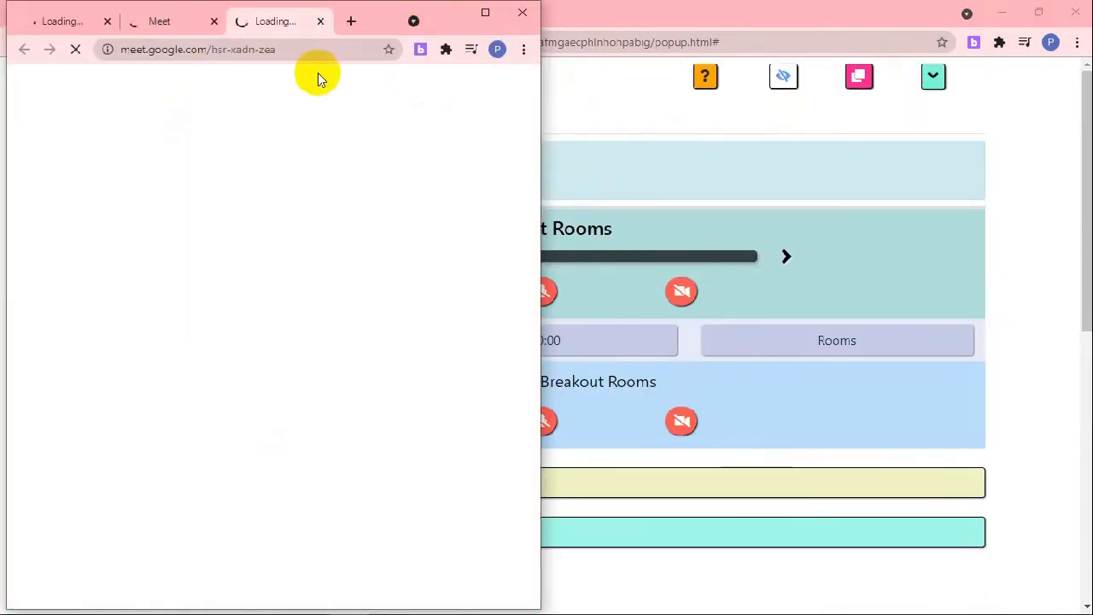
left_click(485, 12)
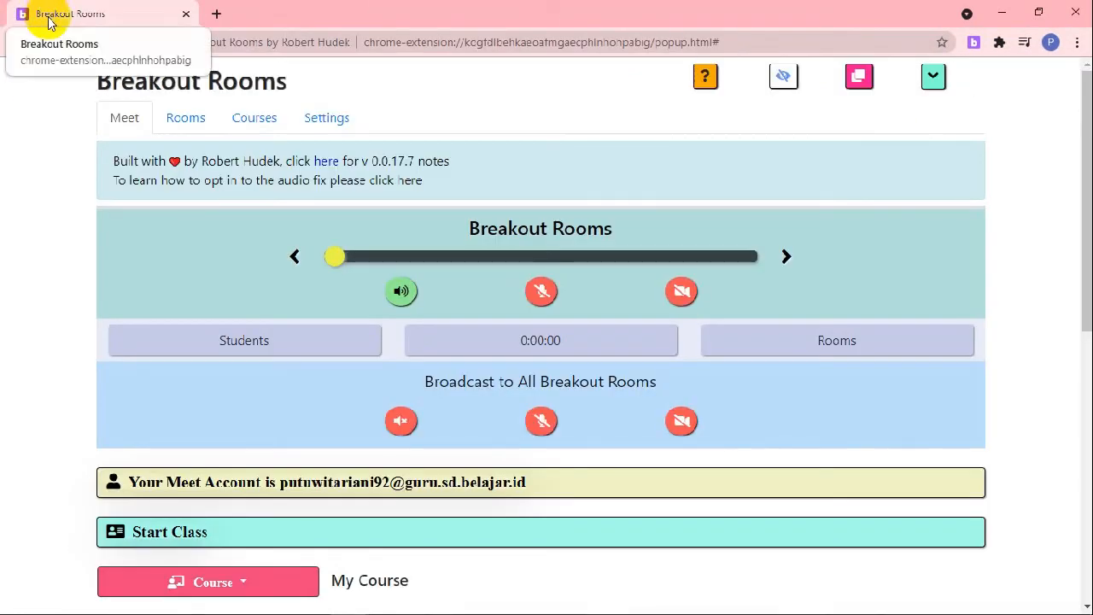
left_click(1038, 12)
left_click(403, 241)
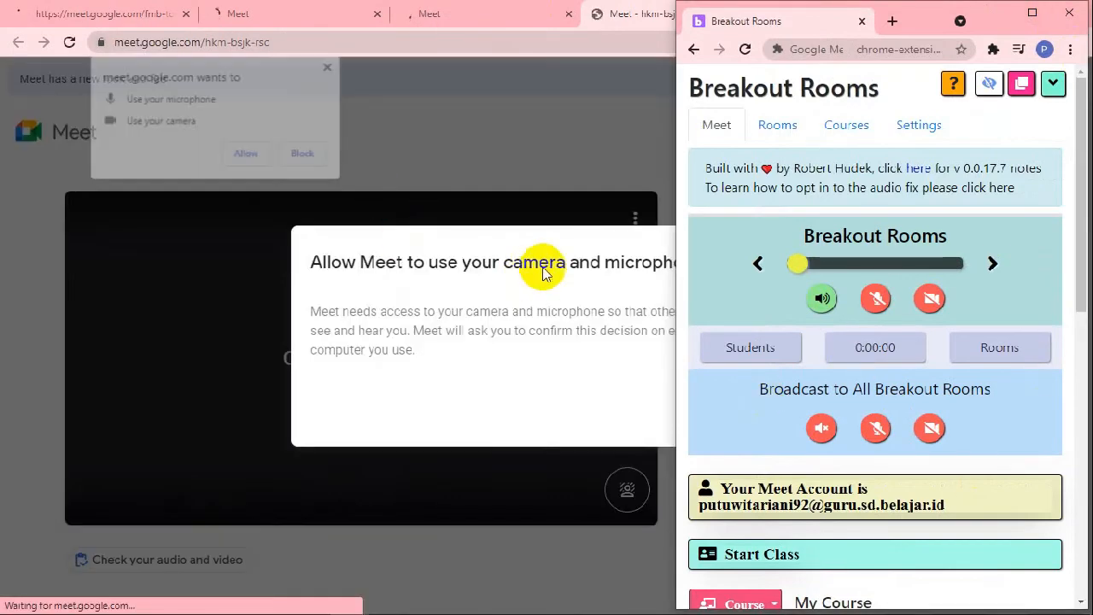
- Allow Meet to use the microphone and camera and show notifications, and dismiss the camera and microphone notice
left_click(243, 157)
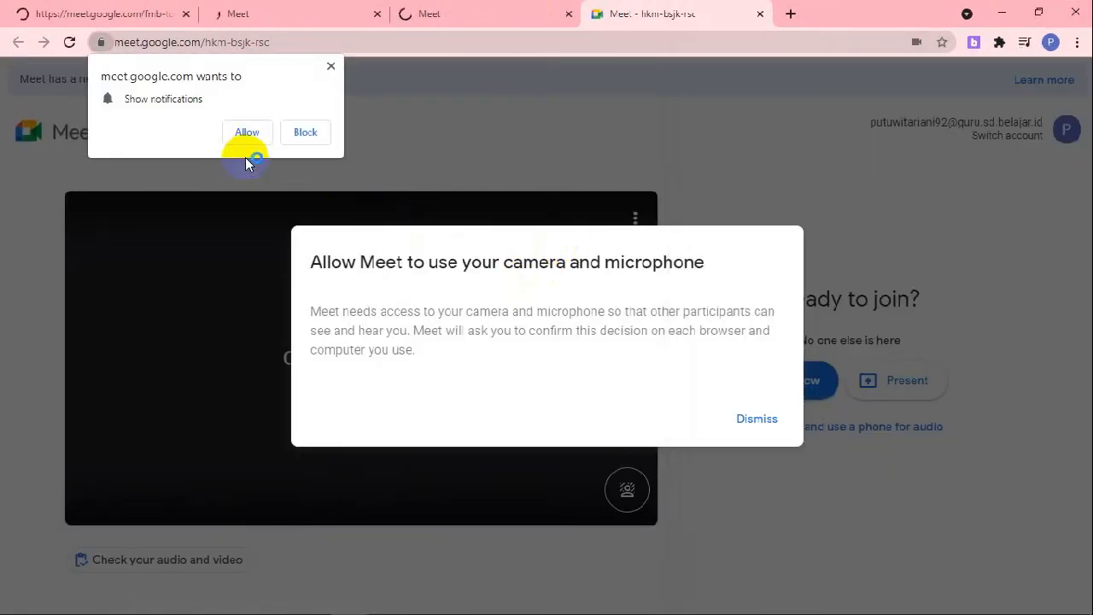
left_click(247, 134)
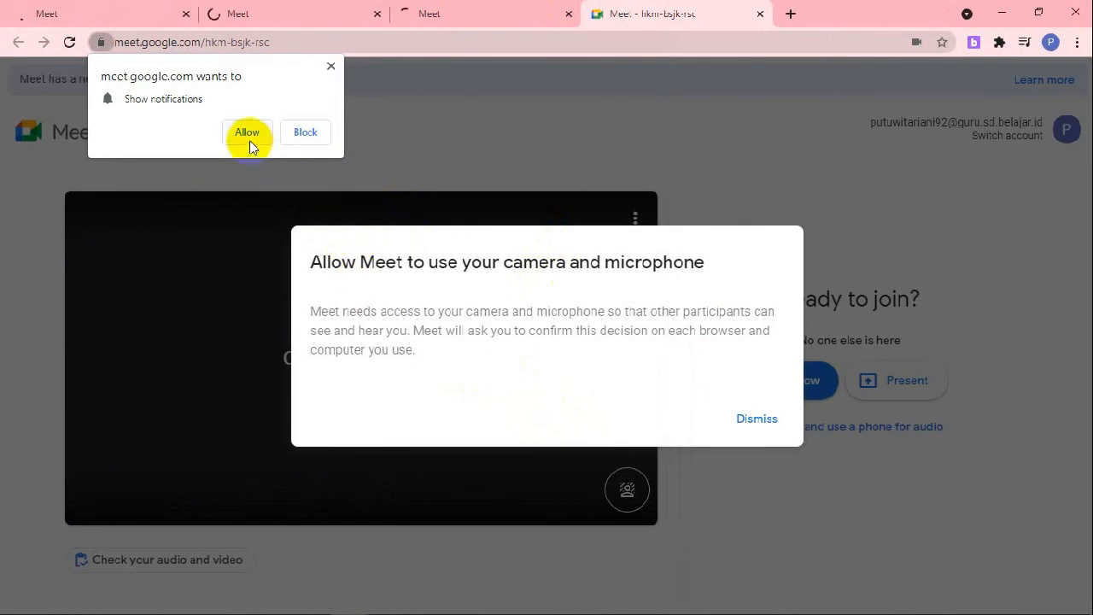
left_click(752, 420)
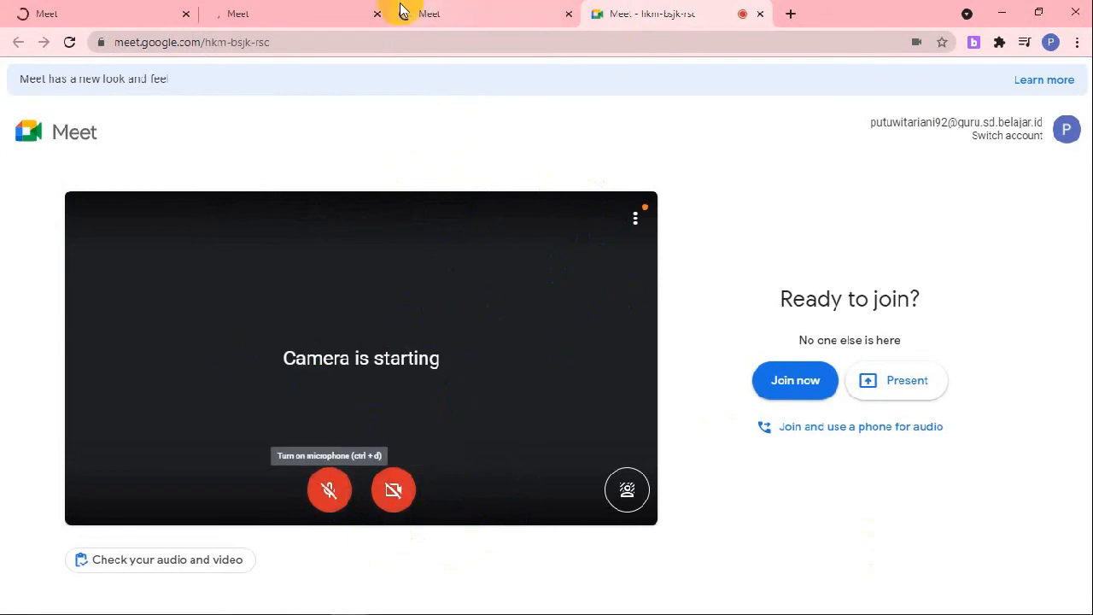
- Check the opened main and first group room pages, and join the main room, Kelas Utama
left_click(92, 13)
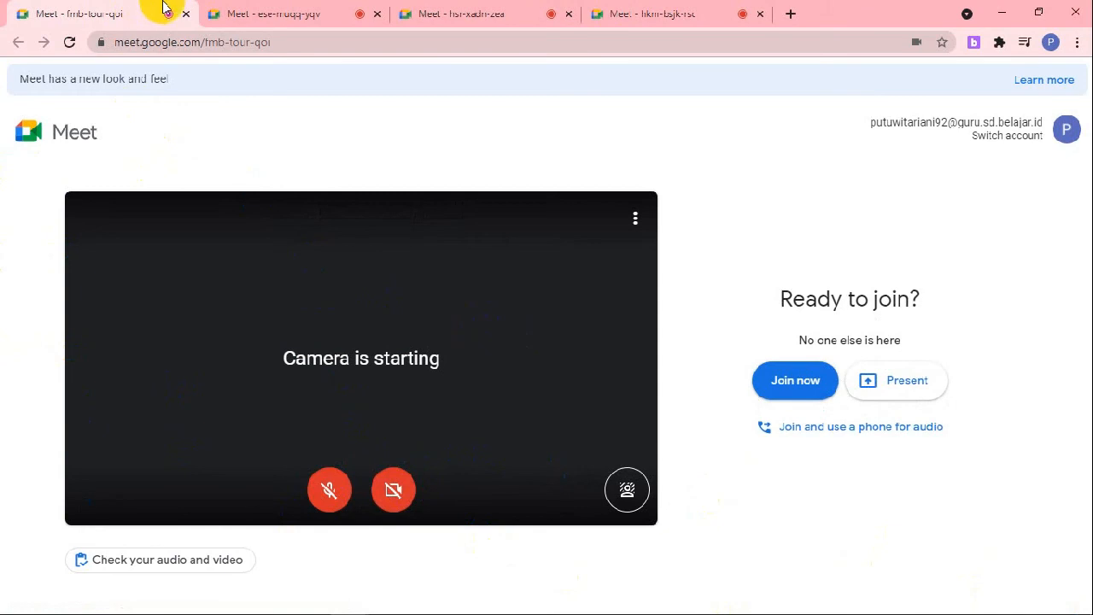
left_click(283, 14)
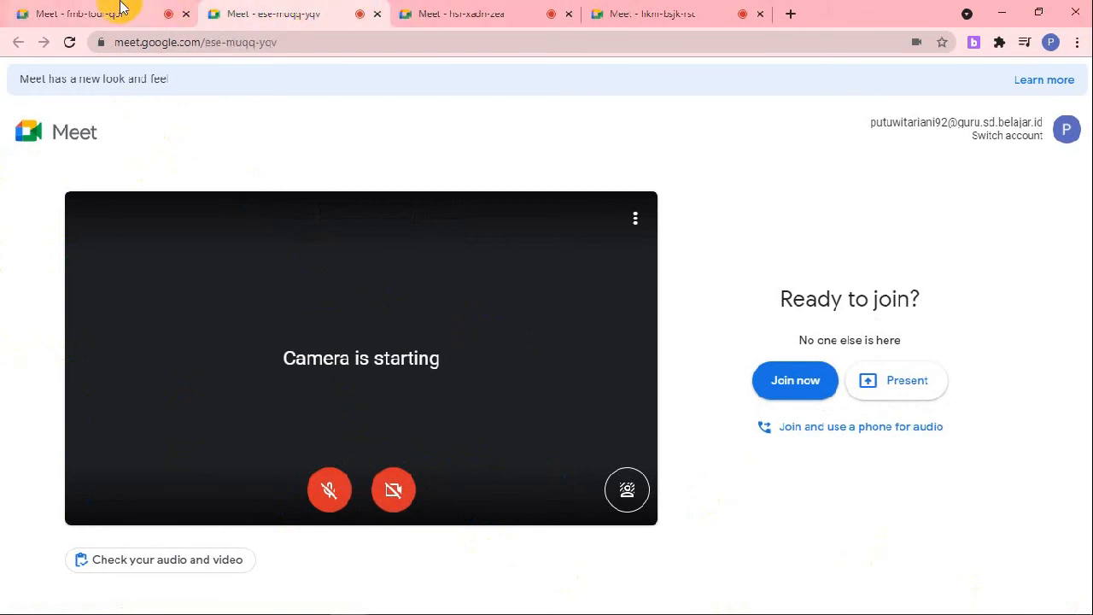
left_click(167, 9)
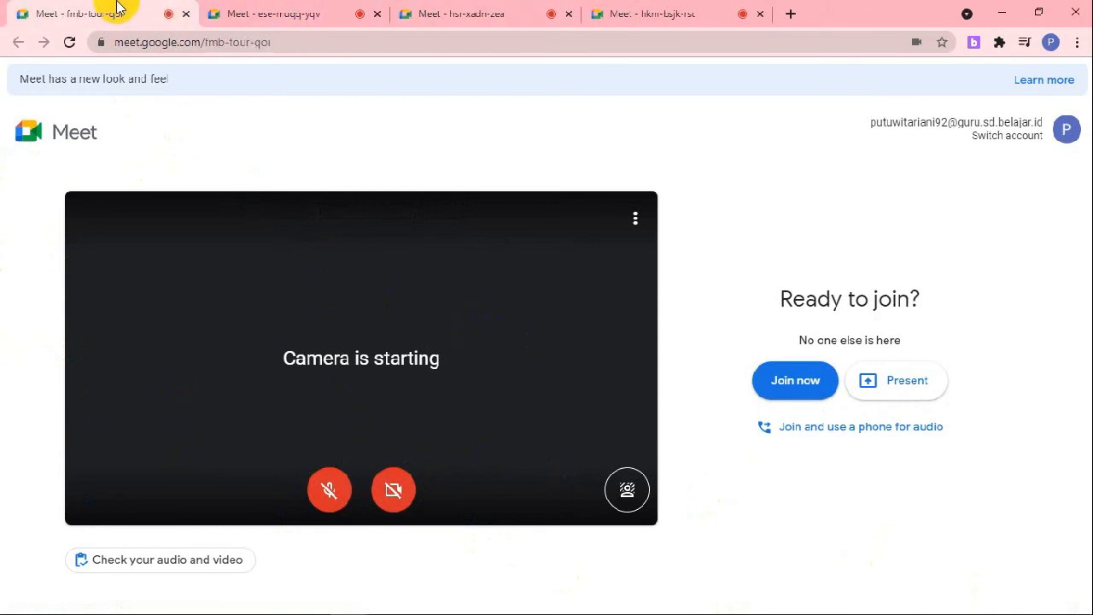
left_click(313, 8)
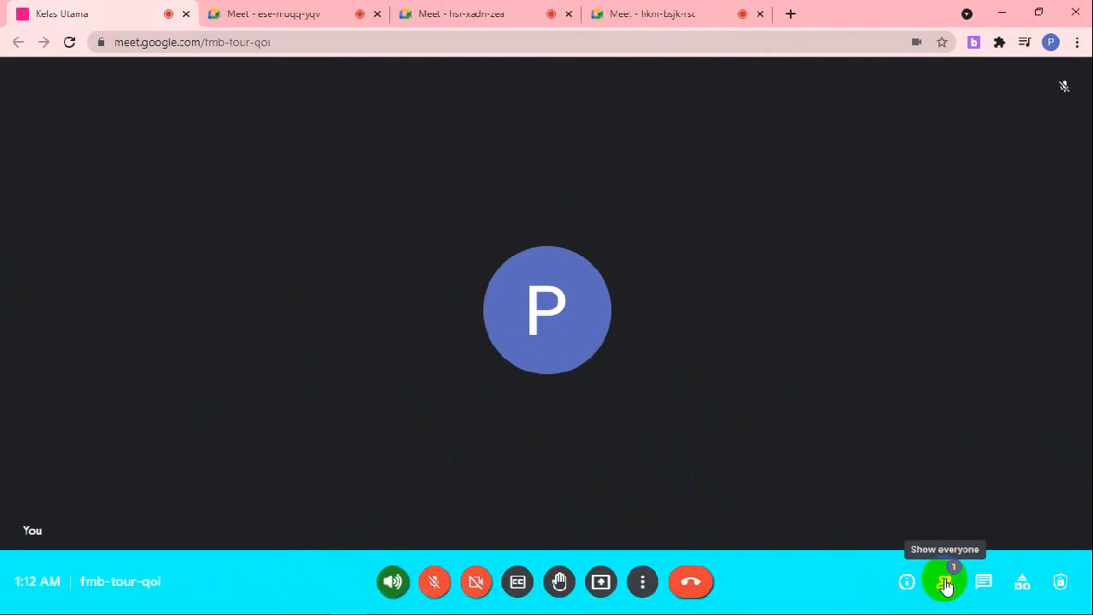
- Try the speaker toggle in the main room's call controls
left_click(394, 587)
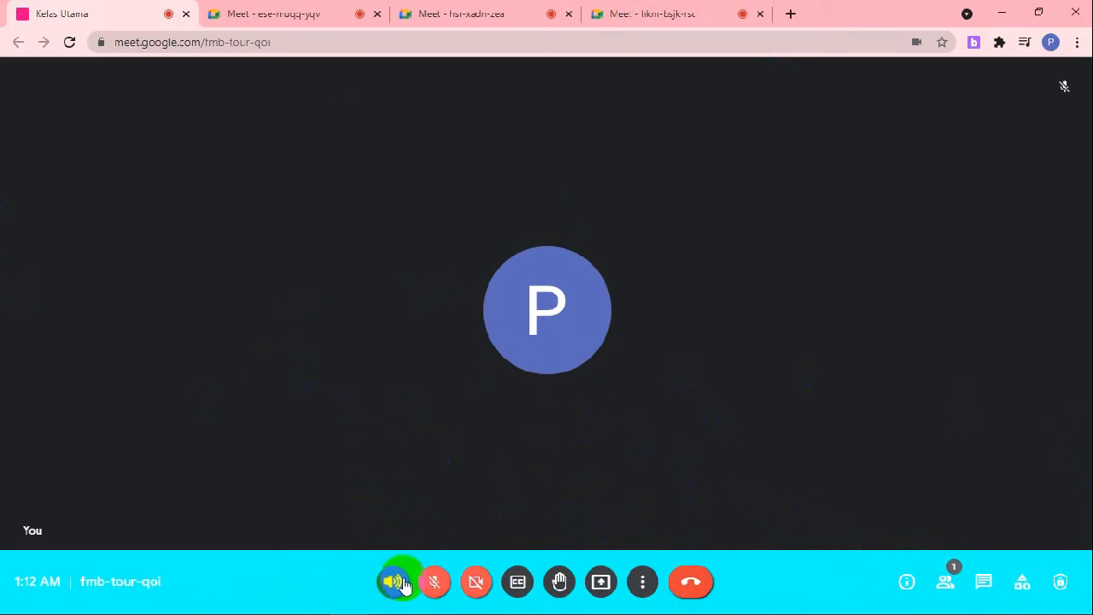
left_click(405, 584)
left_click(394, 583)
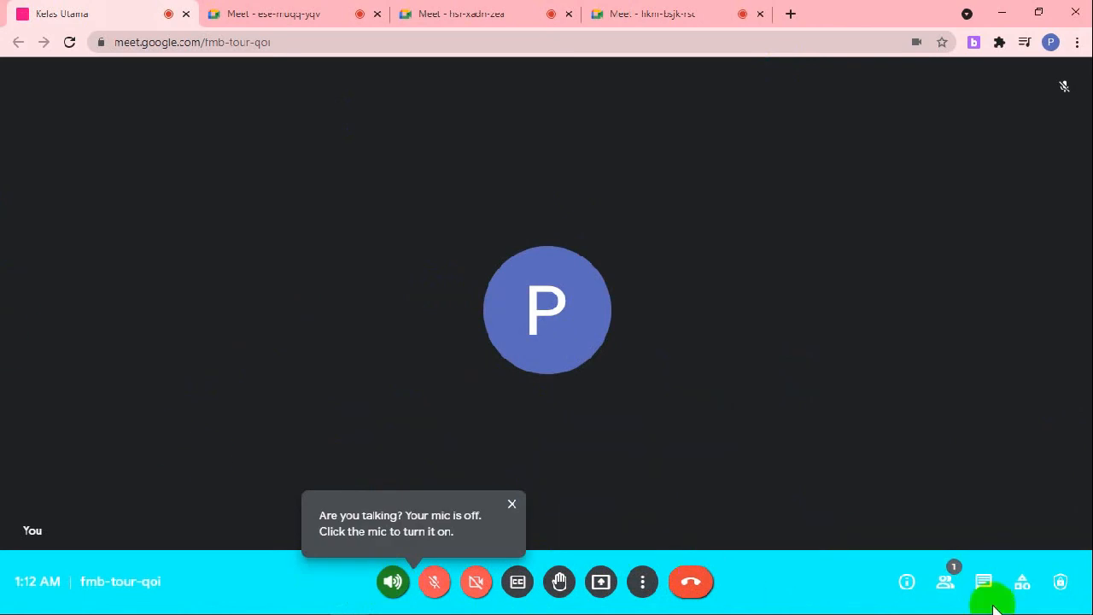
- Start recording the main room's video call and confirm that everyone is ready
left_click(643, 588)
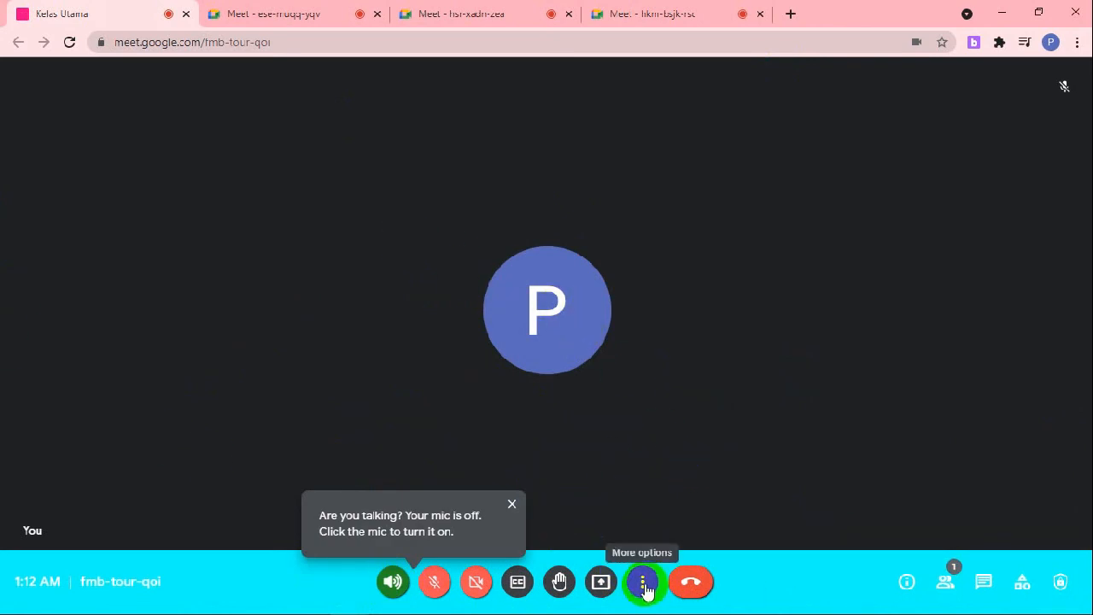
left_click(645, 587)
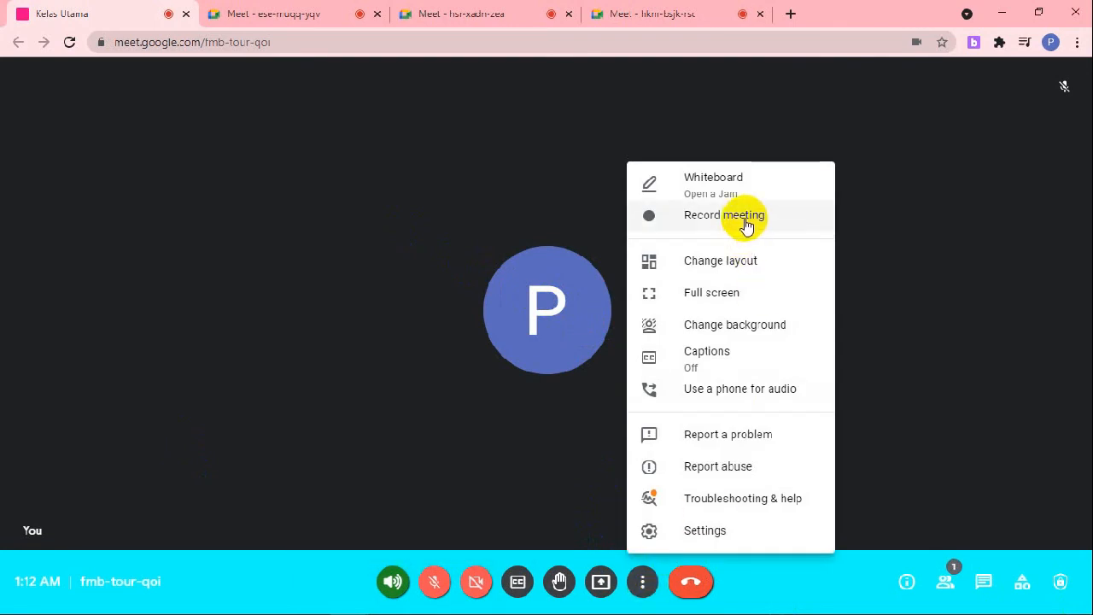
left_click(702, 219)
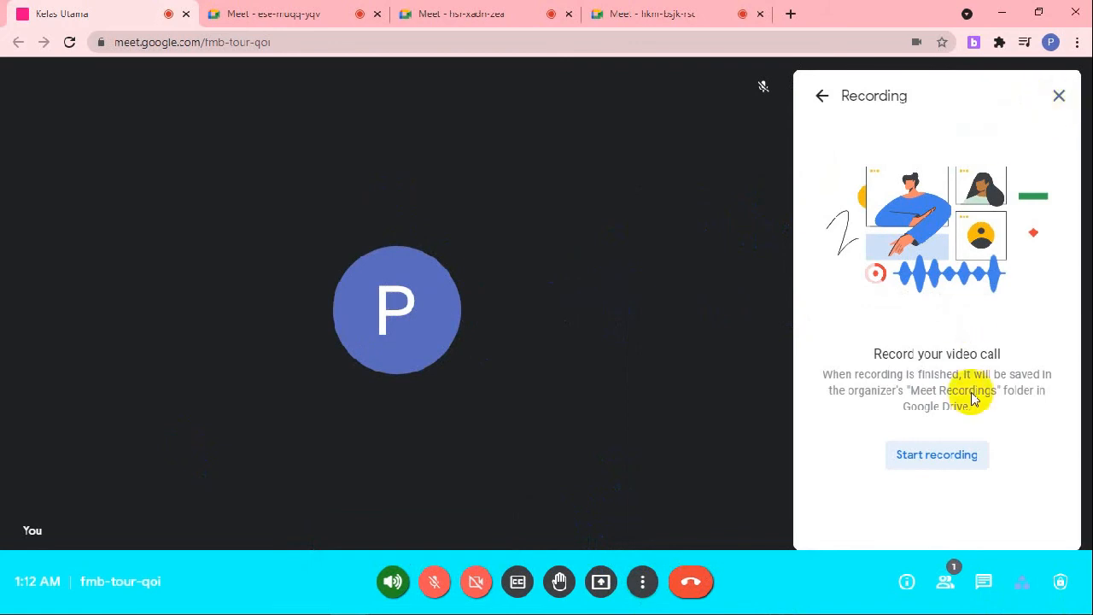
left_click(933, 461)
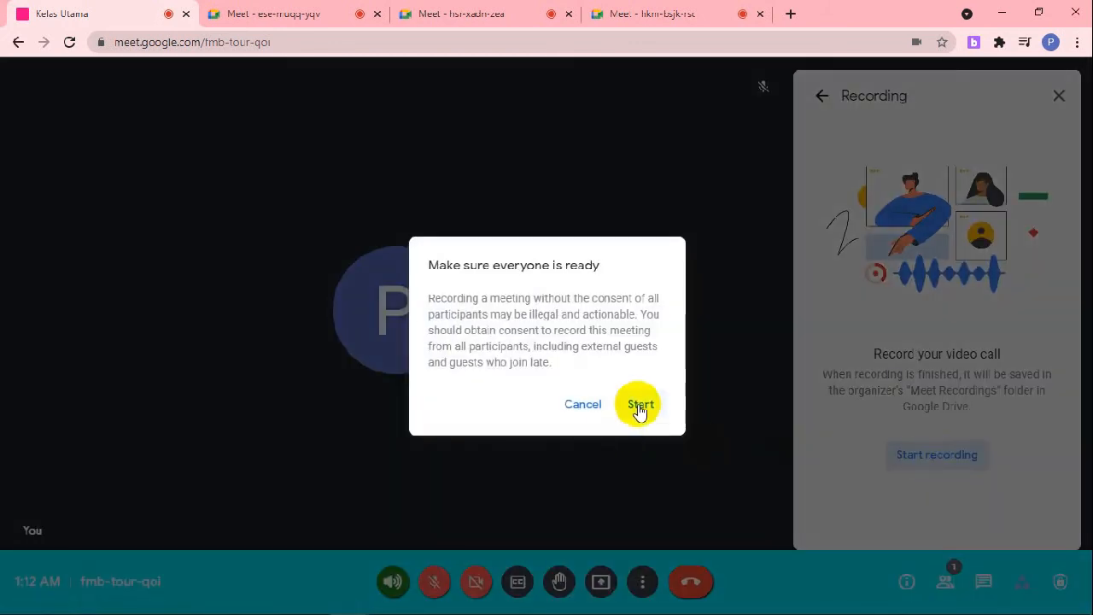
left_click(640, 407)
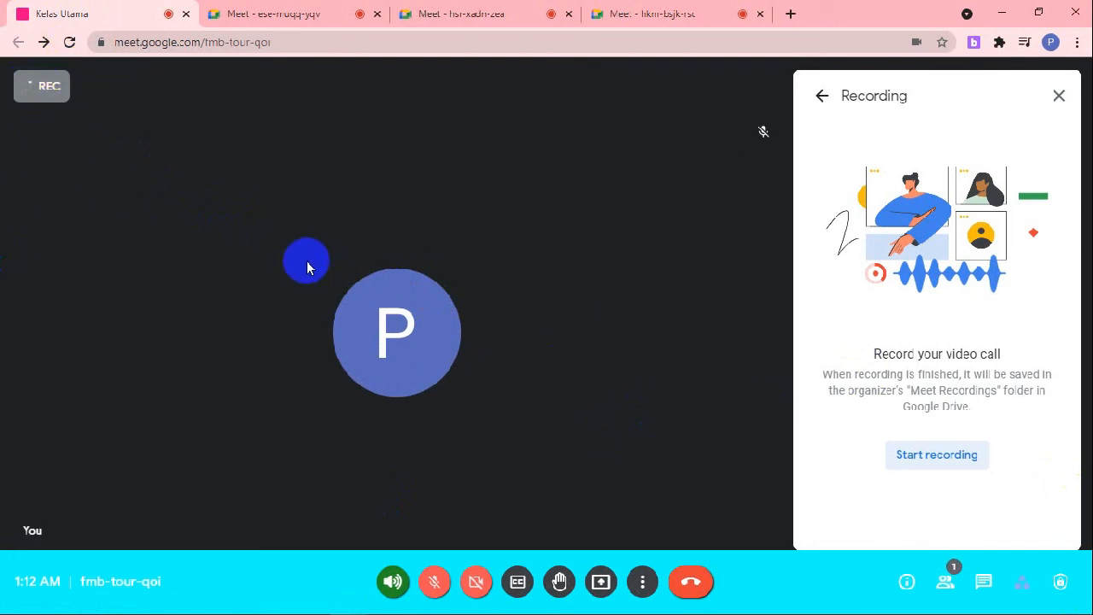
- Copy the main room's full meeting link and open a new browser tab for WhatsApp Web
left_click_drag(307, 42, 94, 43)
right_click(183, 42)
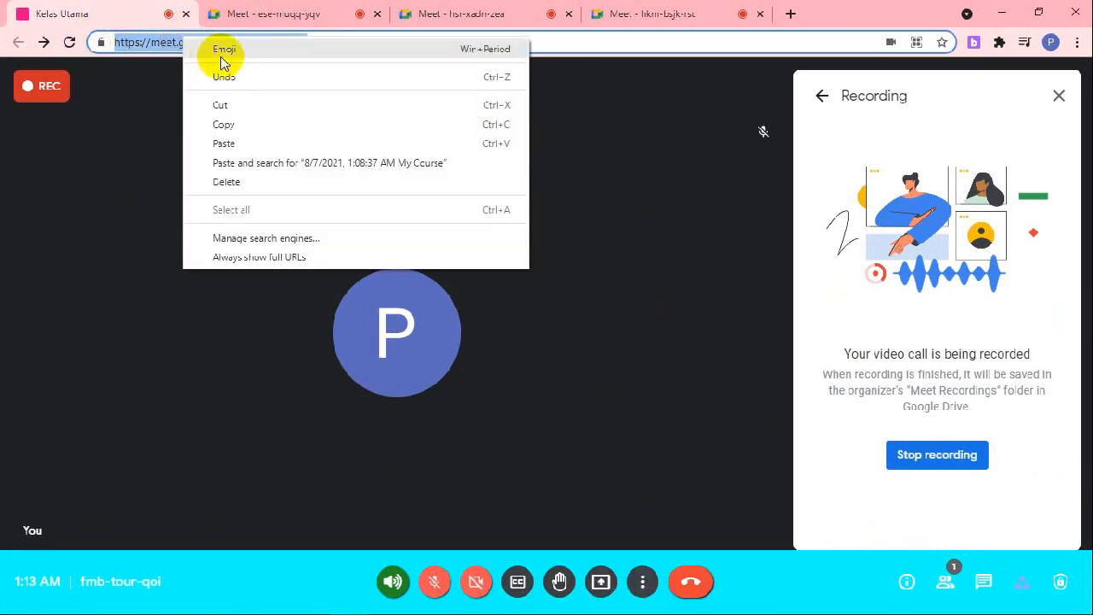
left_click(236, 120)
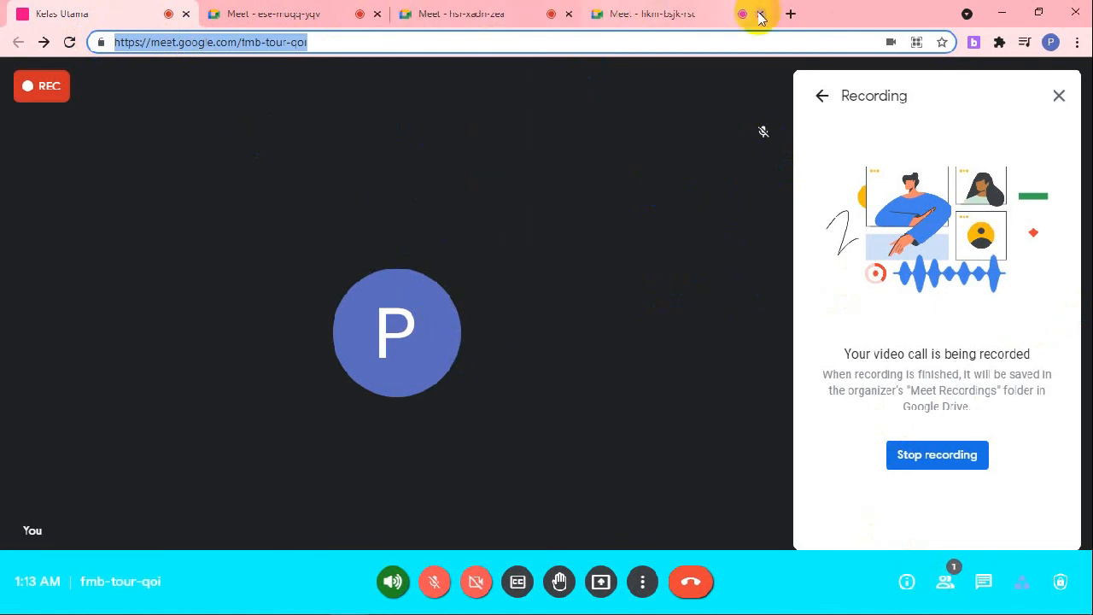
left_click(792, 15)
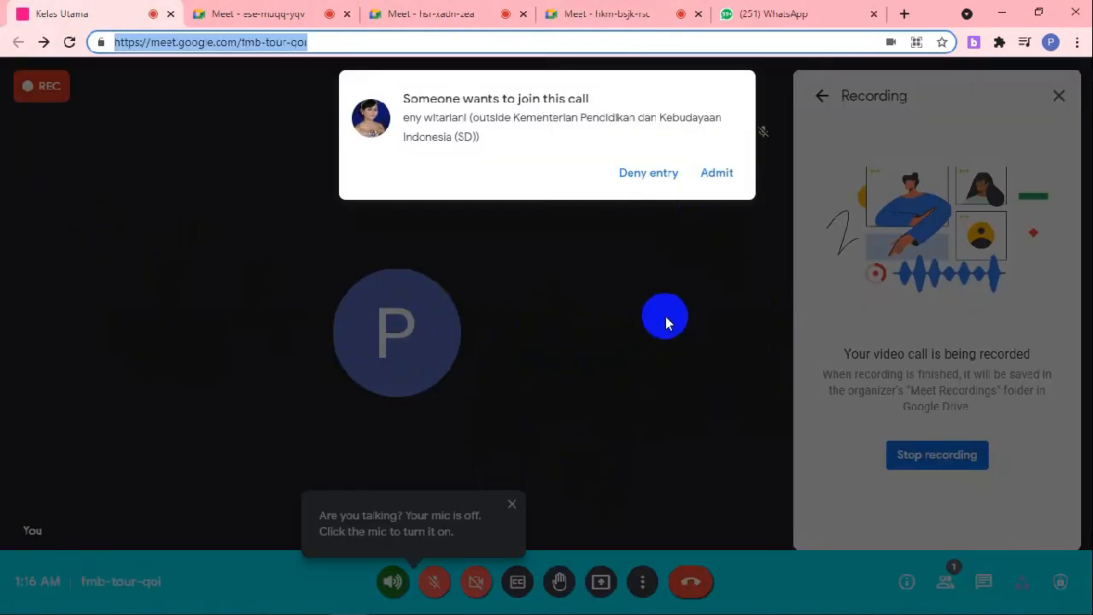
- Admit the waiting participant to the main room call
left_click(732, 187)
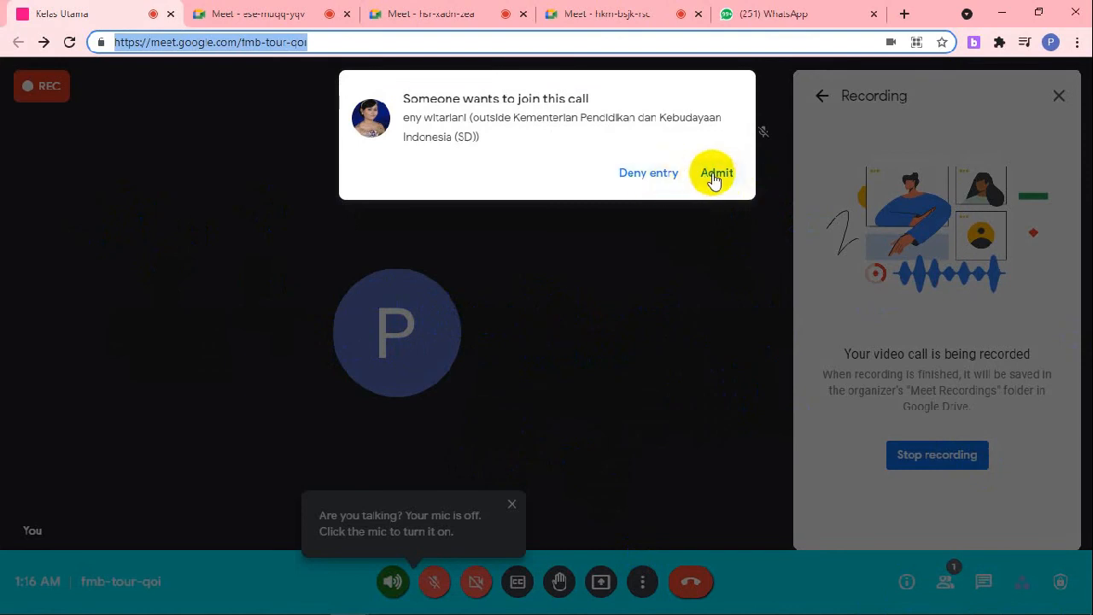
left_click(715, 175)
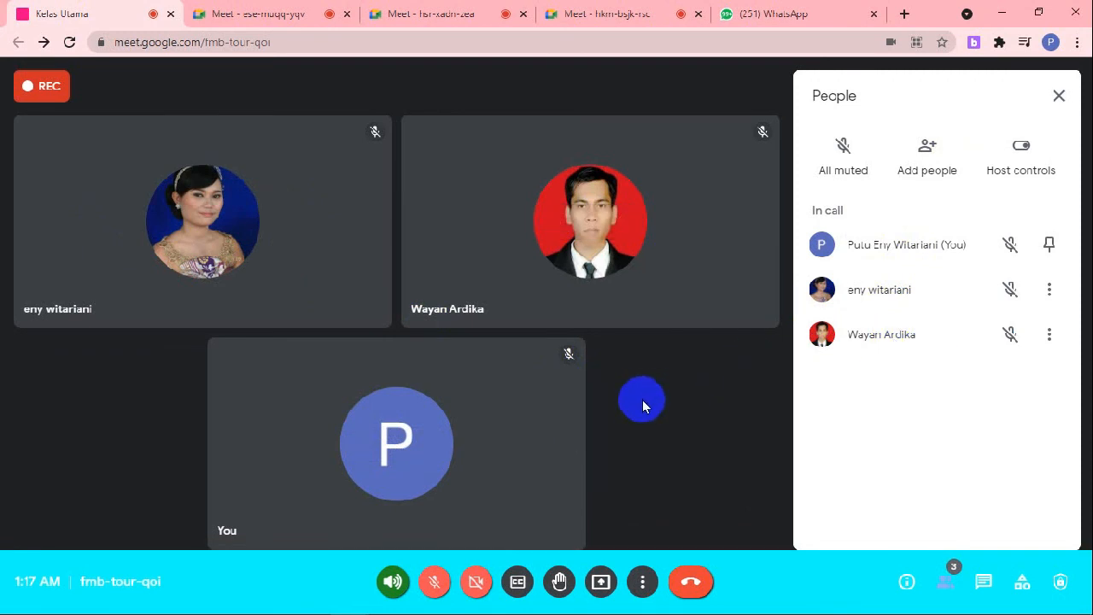
- Join the call of the first group room, Kelompok 1
left_click(246, 7)
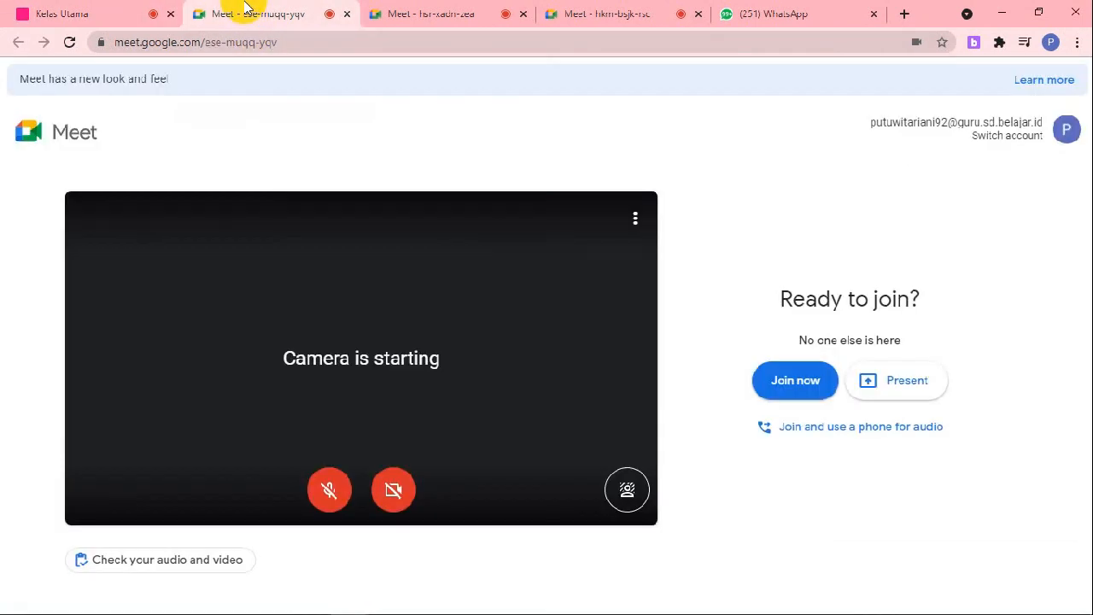
left_click(796, 382)
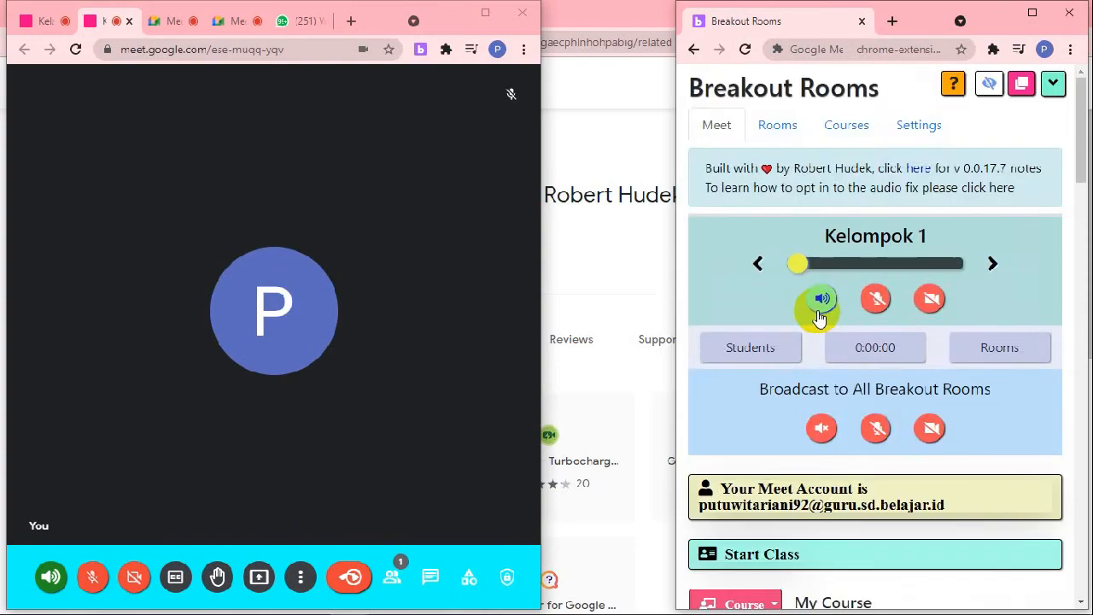
- Randomly assign the students to the breakout rooms in the ad hoc assignment section of the Breakout Rooms extension
scroll(817, 307, "down", 5)
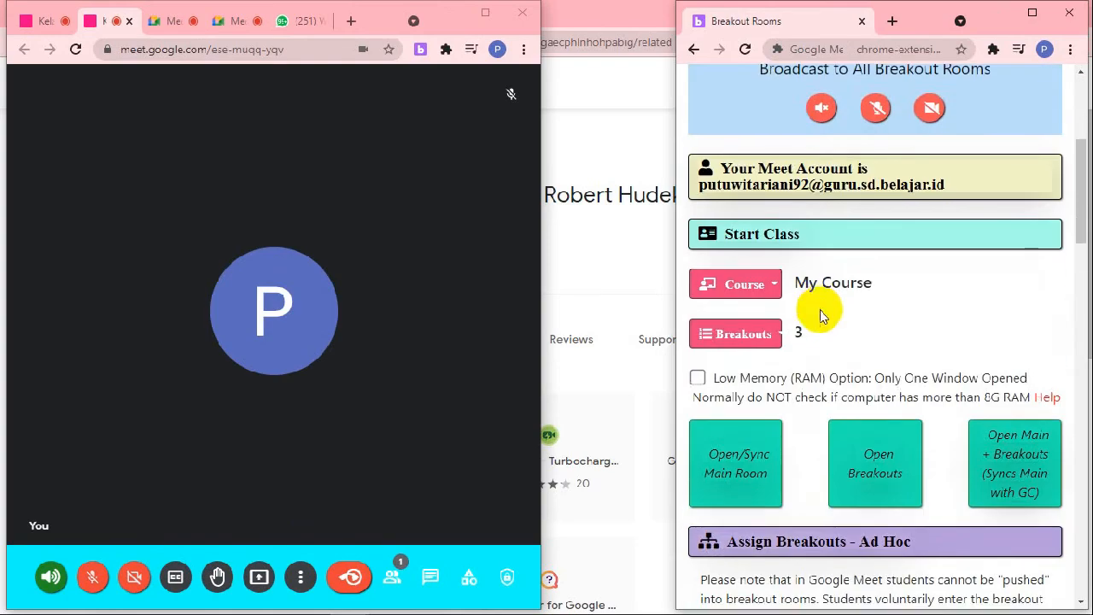
scroll(820, 316, "down", 1)
scroll(821, 308, "down", 1)
scroll(821, 307, "up", 3)
scroll(821, 307, "down", 2)
scroll(821, 306, "down", 1)
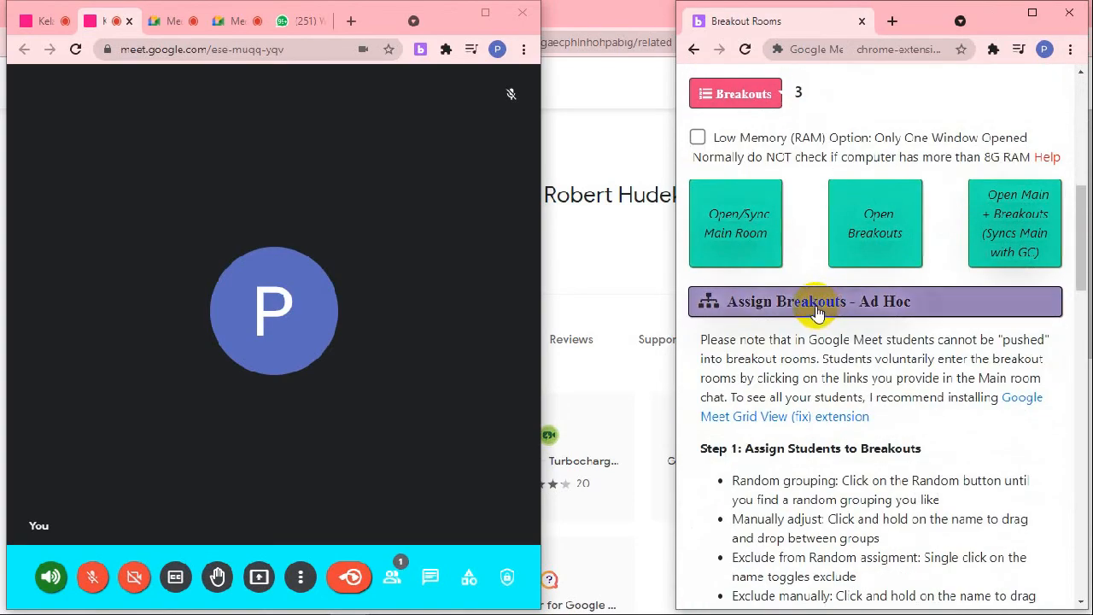
scroll(891, 316, "down", 10)
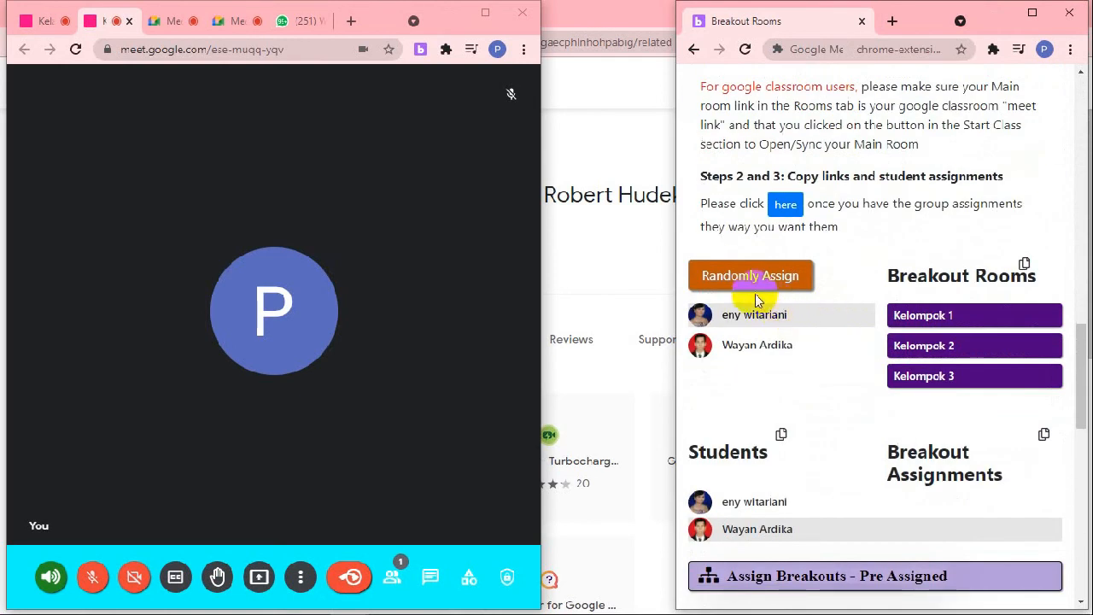
left_click(730, 283)
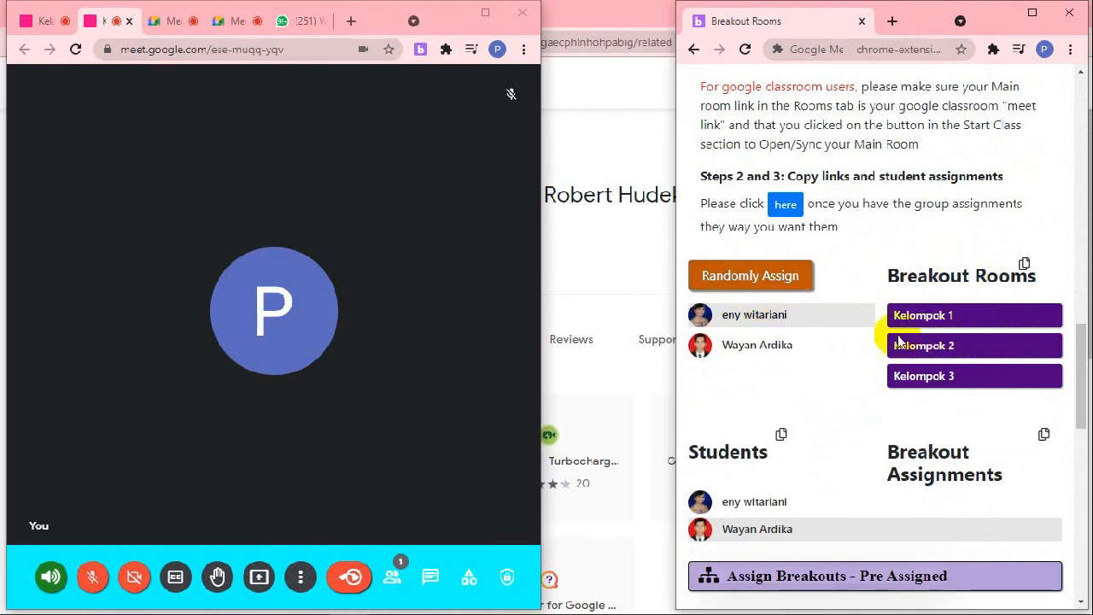
left_click(752, 276)
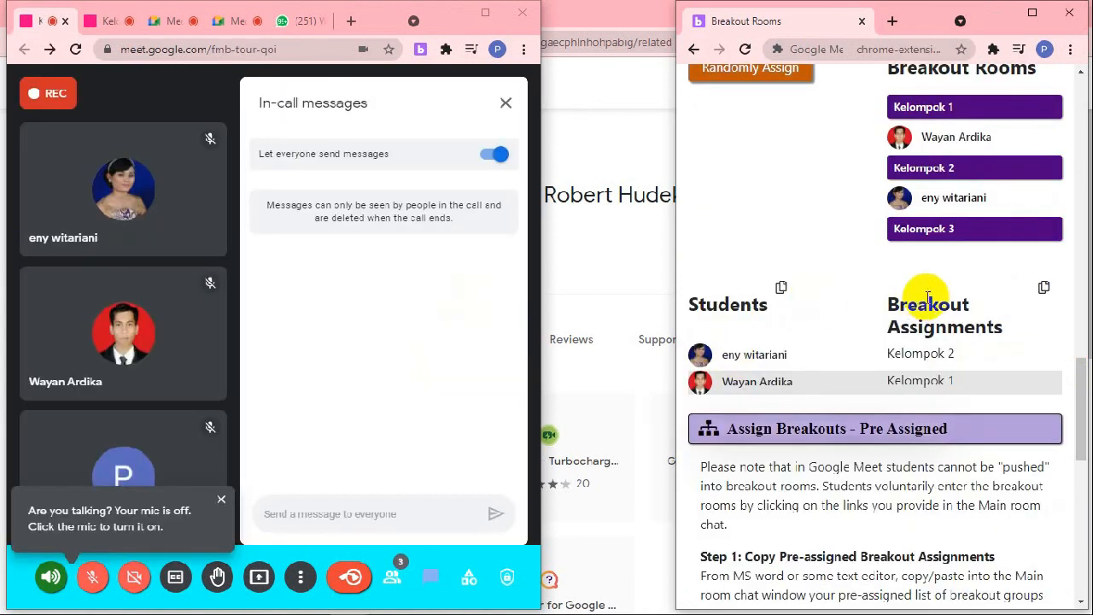
- Copy the breakout assignments with their room links and send them as a message in the main room's chat
left_click(1044, 290)
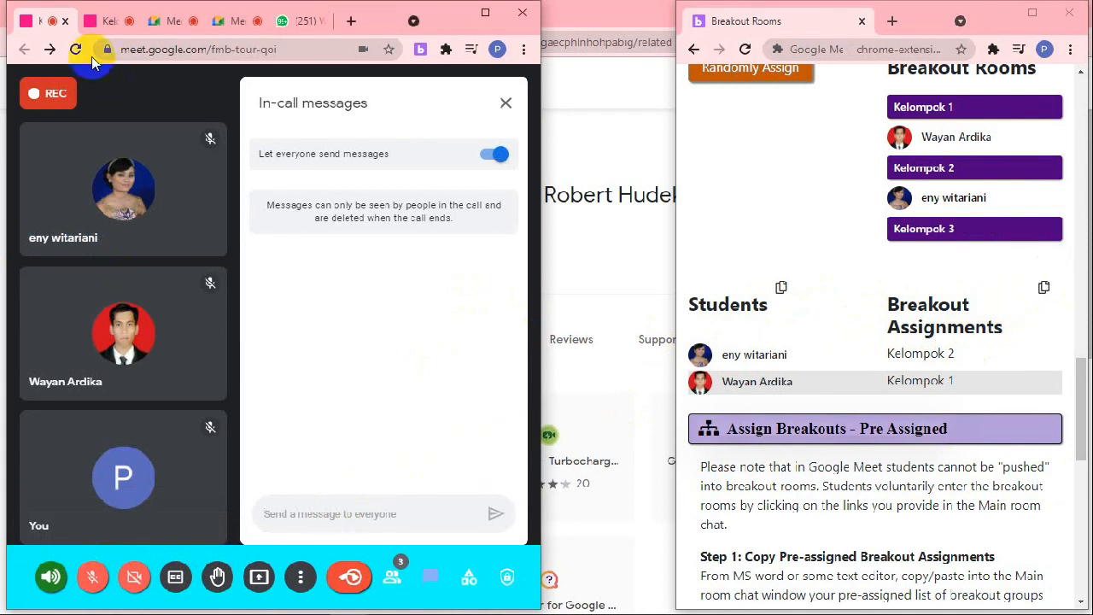
right_click(297, 514)
left_click(338, 382)
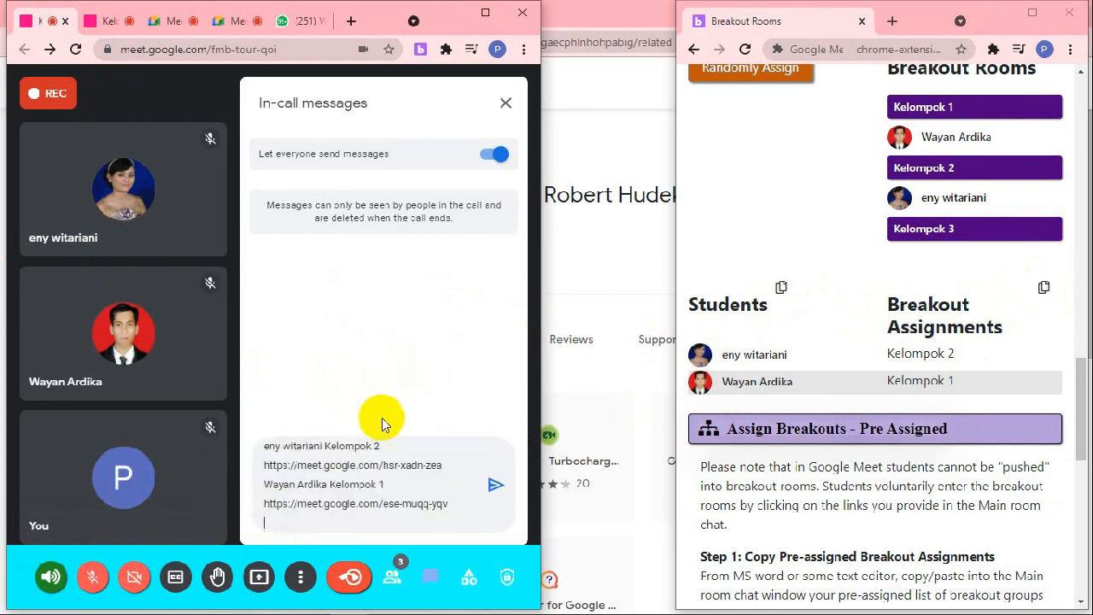
left_click(496, 487)
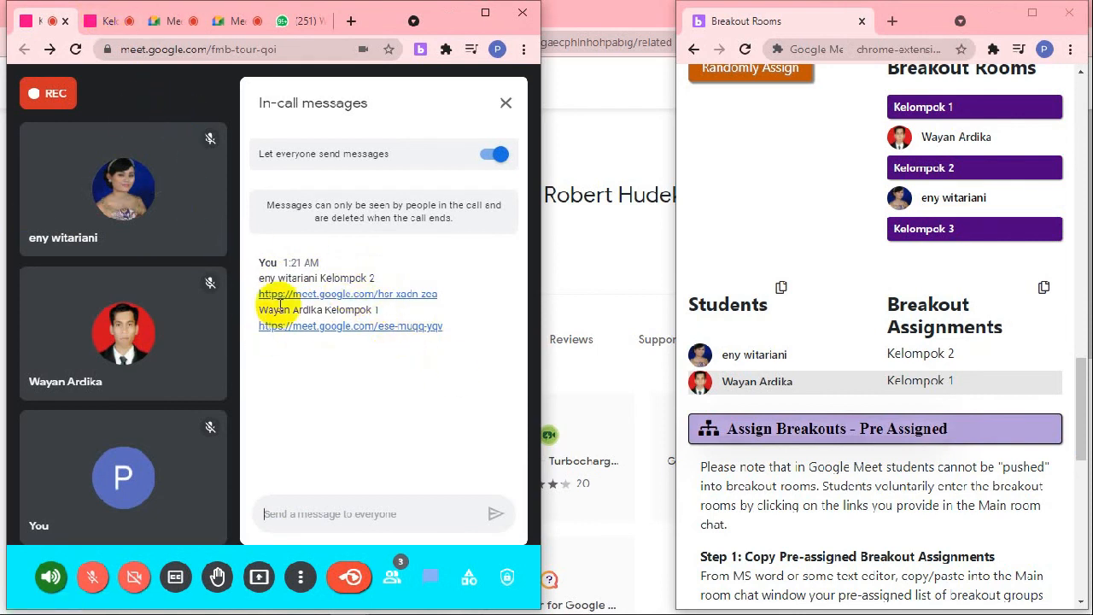
- Maximize the Meet window and admit the waiting student to the Kelompok 1 call
left_click(485, 12)
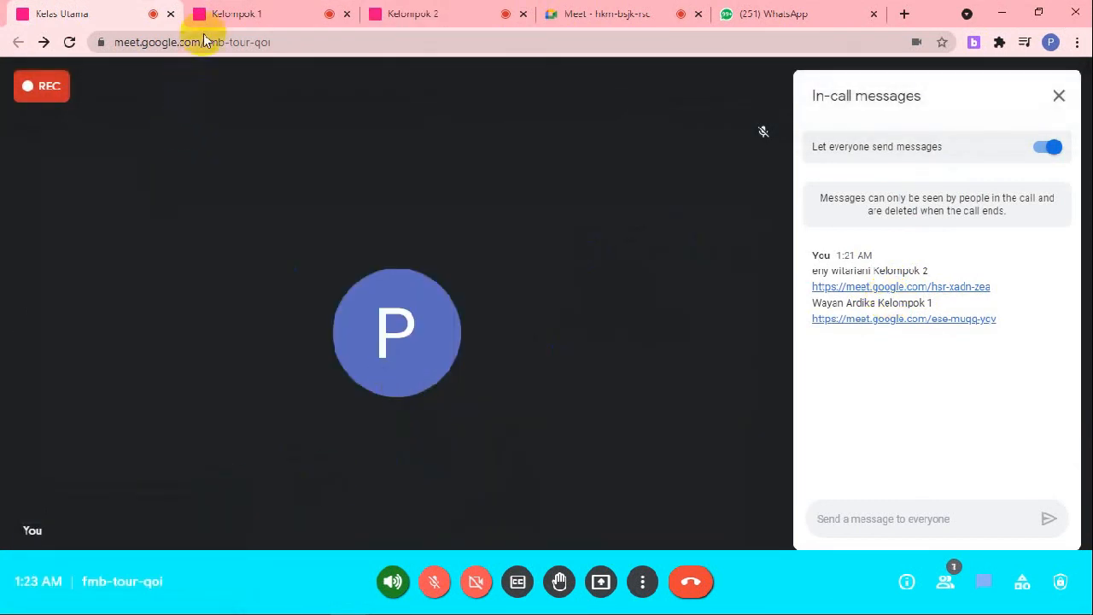
left_click(218, 12)
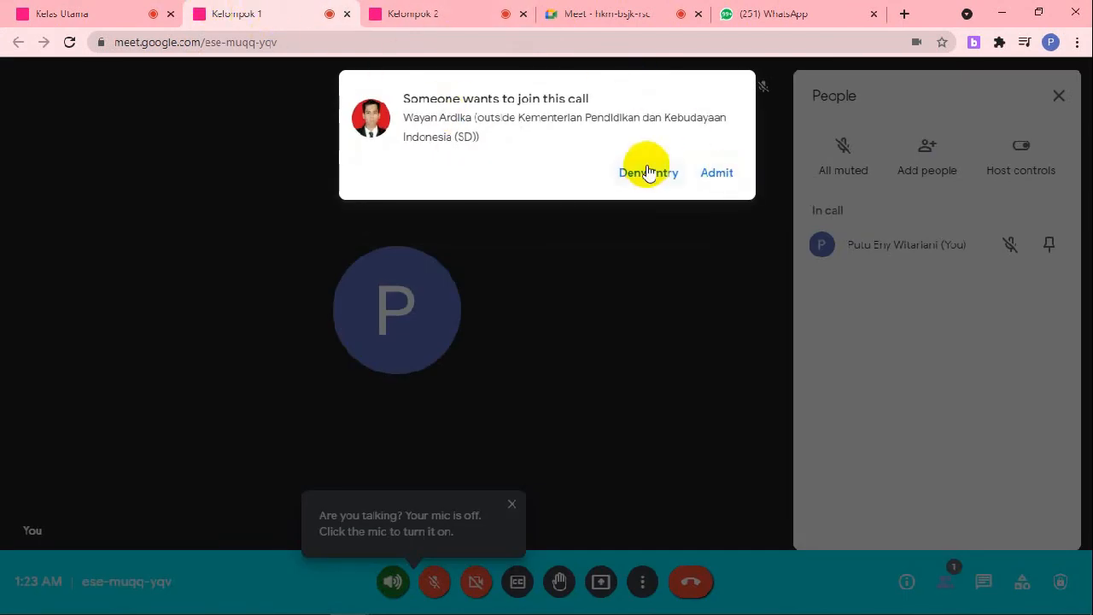
left_click(706, 174)
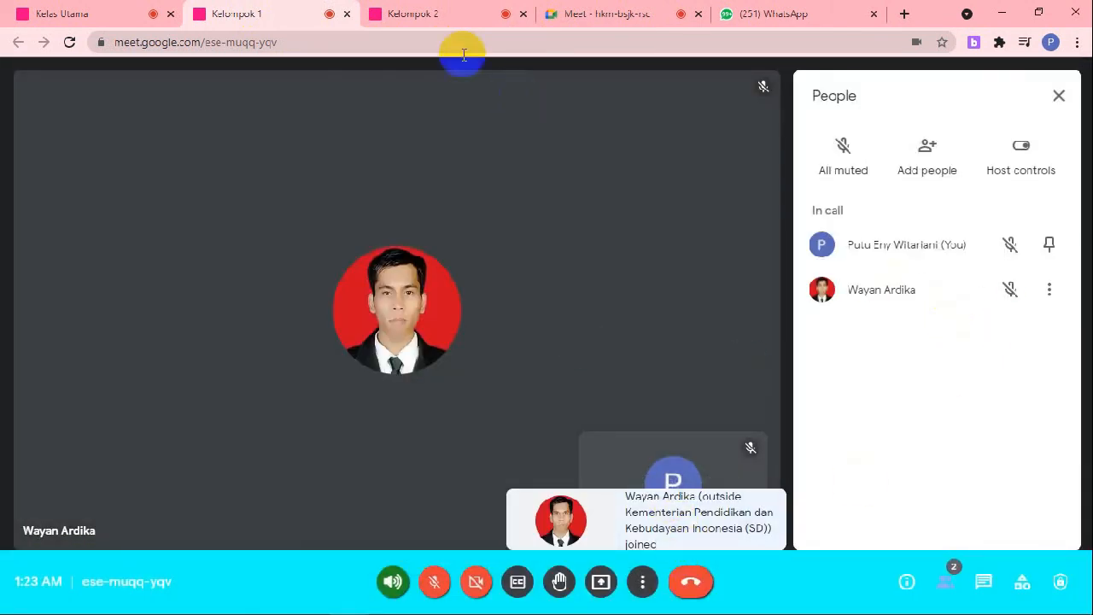
- Check which participants are in the Kelompok 2 and Kelompok 1 calls
left_click(427, 10)
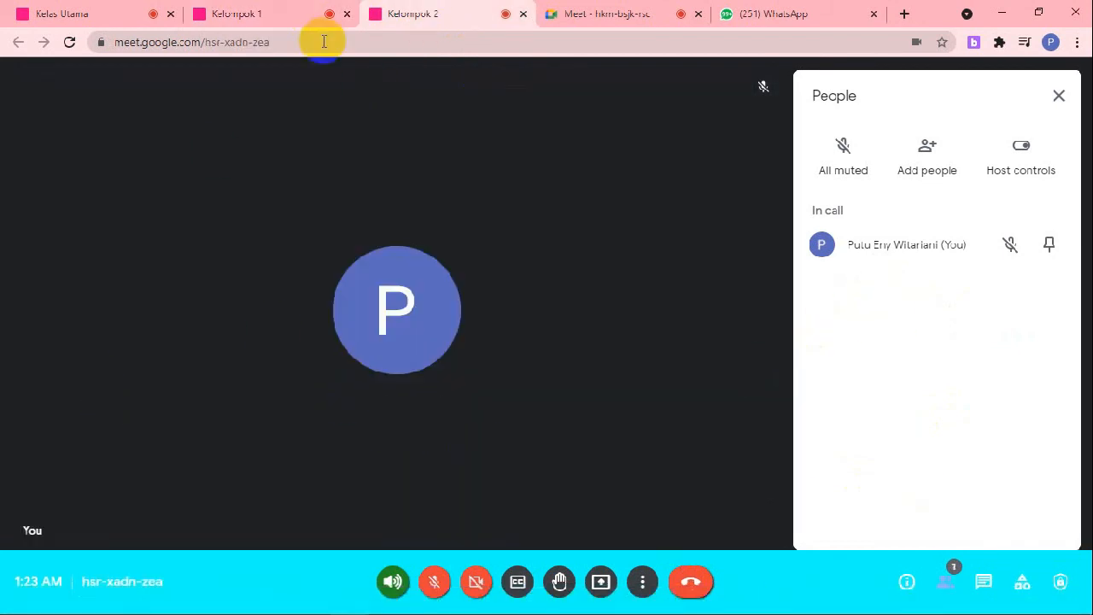
left_click(242, 7)
left_click(422, 7)
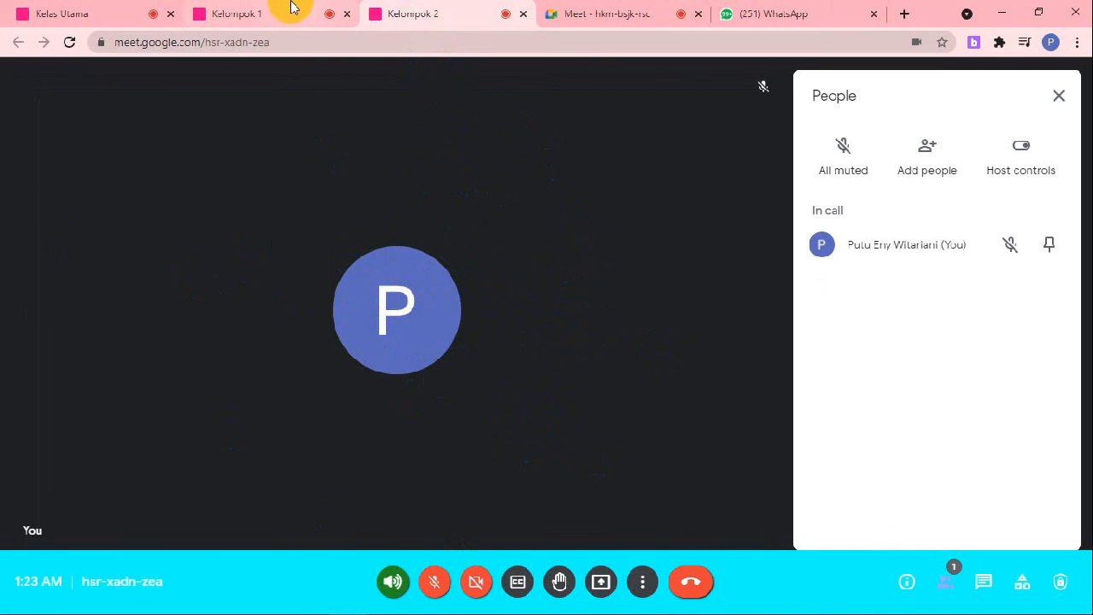
left_click(267, 8)
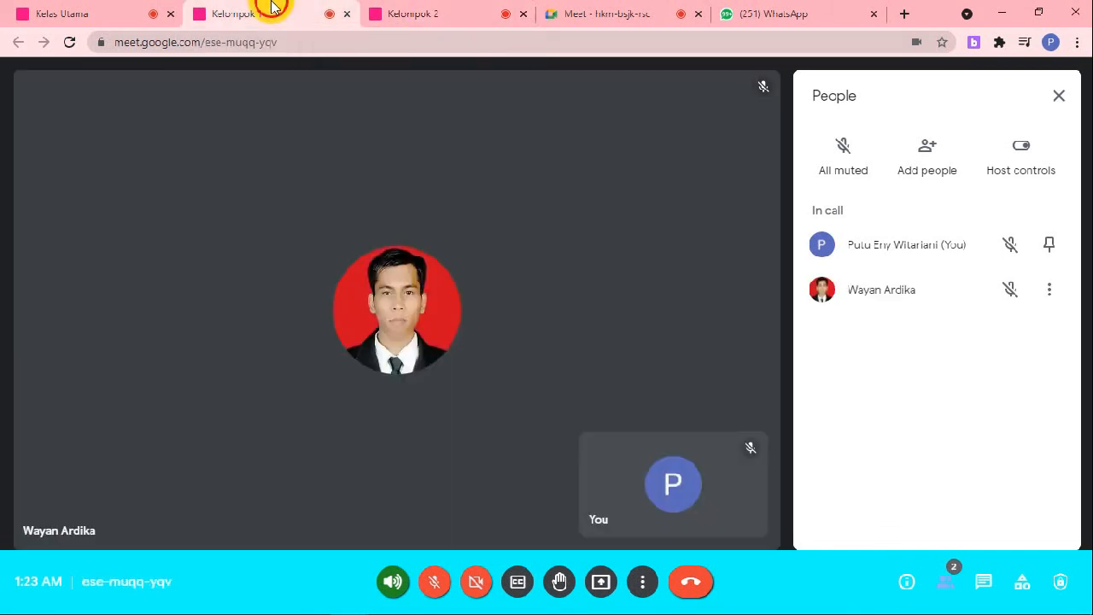
- Select the posted group assignments and links in the main room's chat, and admit the waiting student to the Kelompok 2 call
left_click(35, 8)
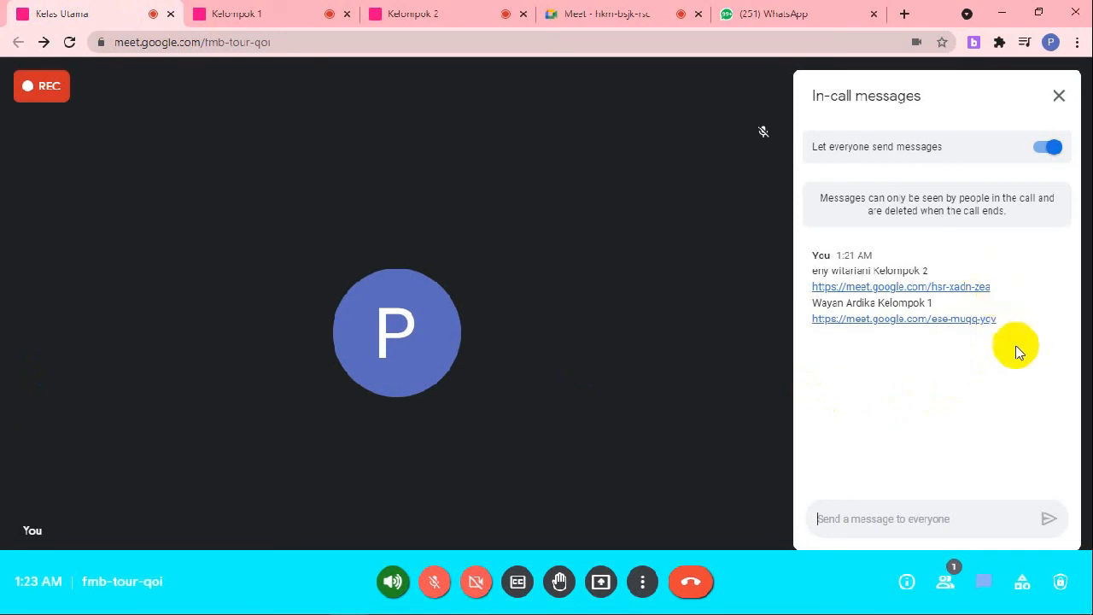
left_click_drag(993, 287, 820, 283)
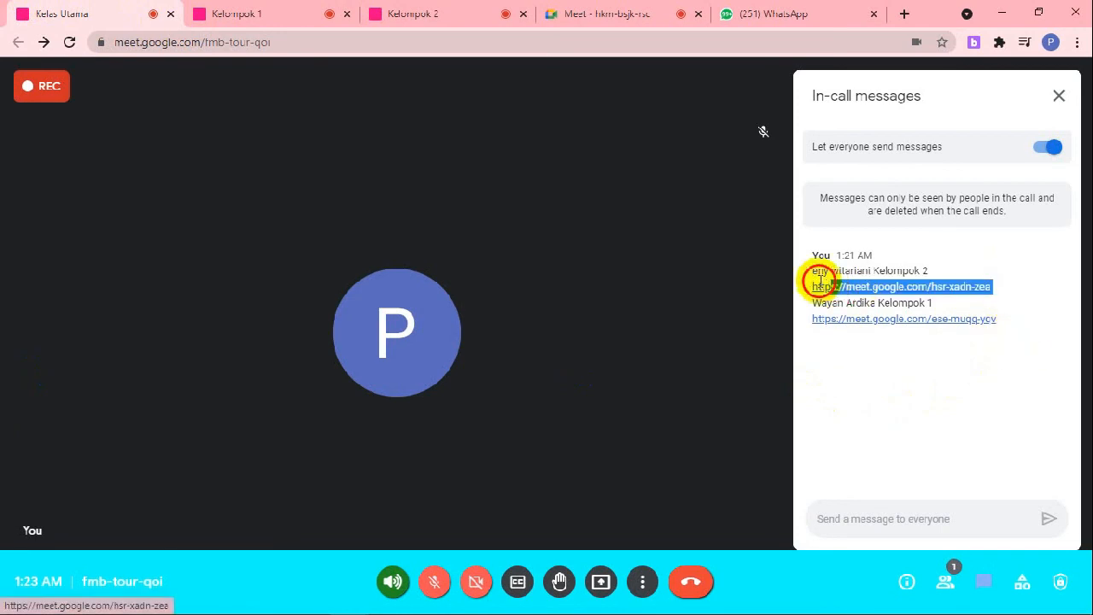
left_click(1007, 329)
left_click_drag(1010, 327, 812, 271)
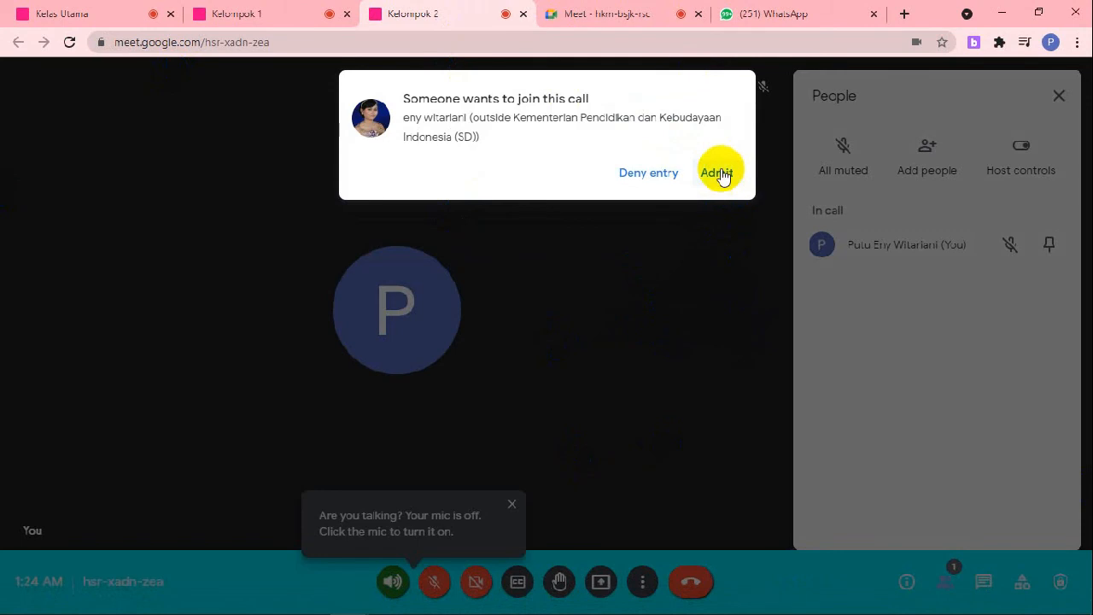
left_click(721, 174)
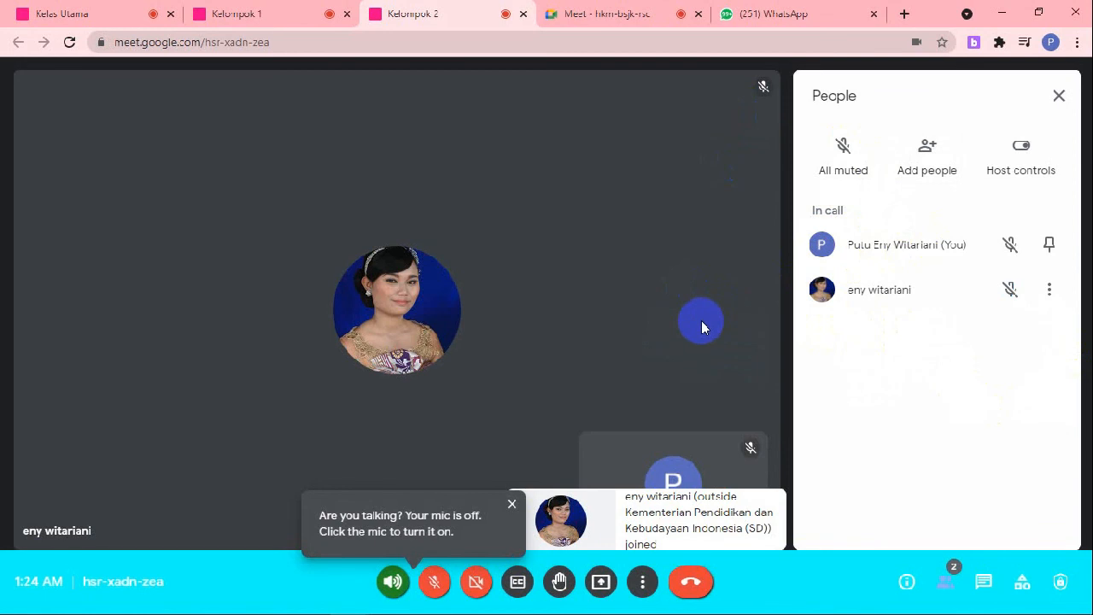
- Start recording the Kelompok 1 video call and confirm that everyone is ready
left_click(122, 7)
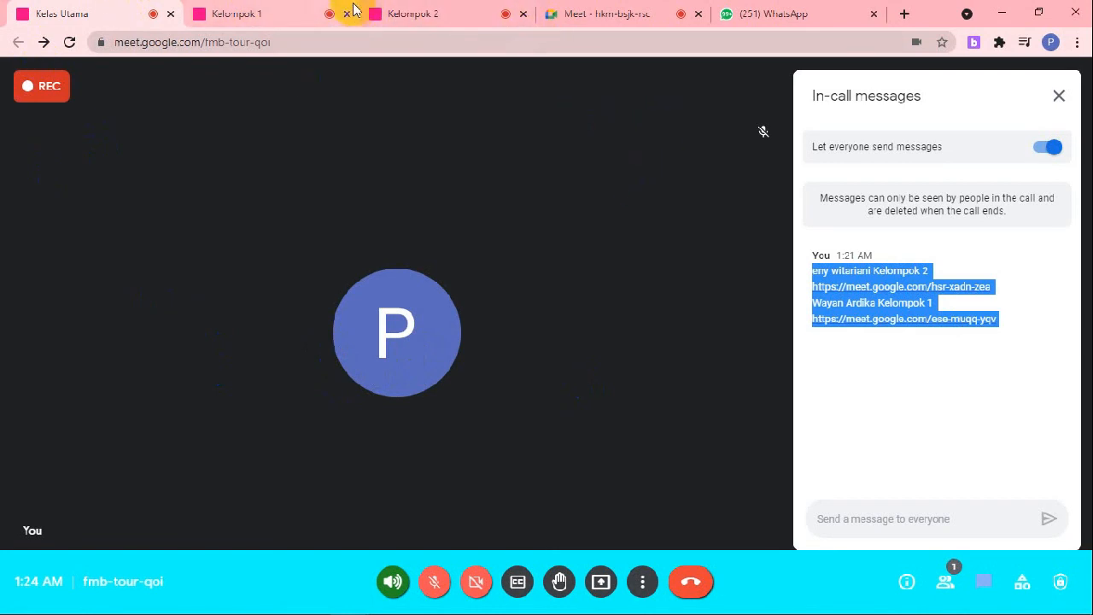
left_click(263, 18)
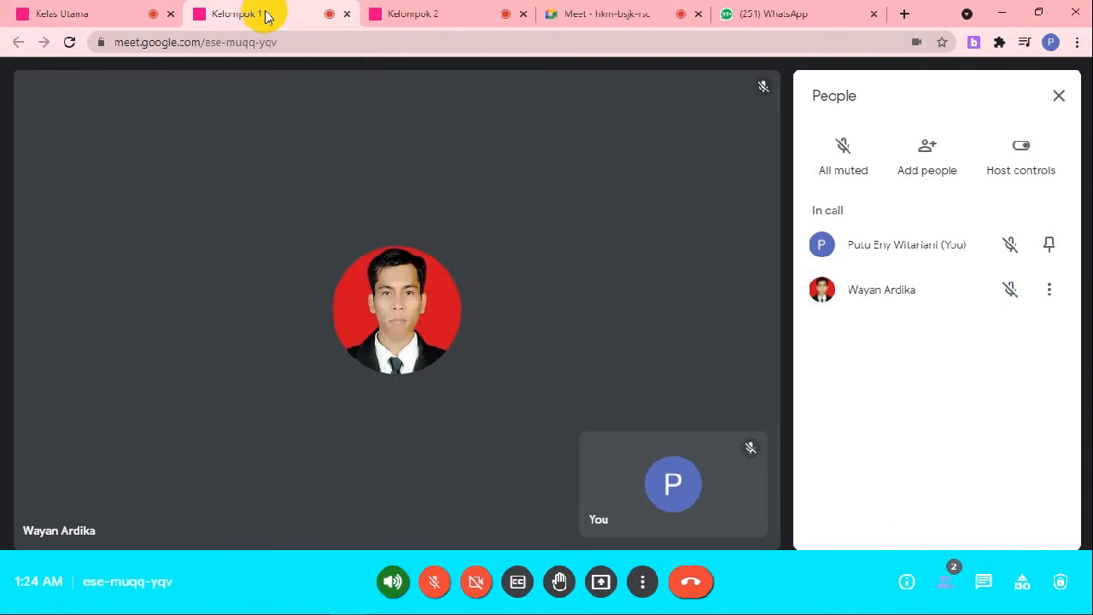
left_click(647, 591)
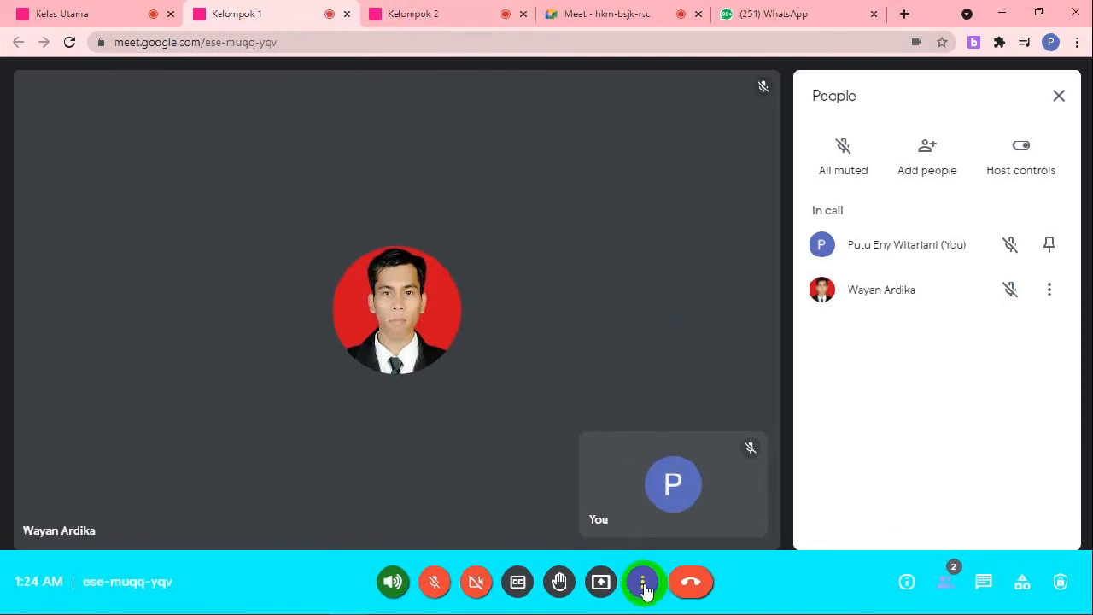
left_click(647, 588)
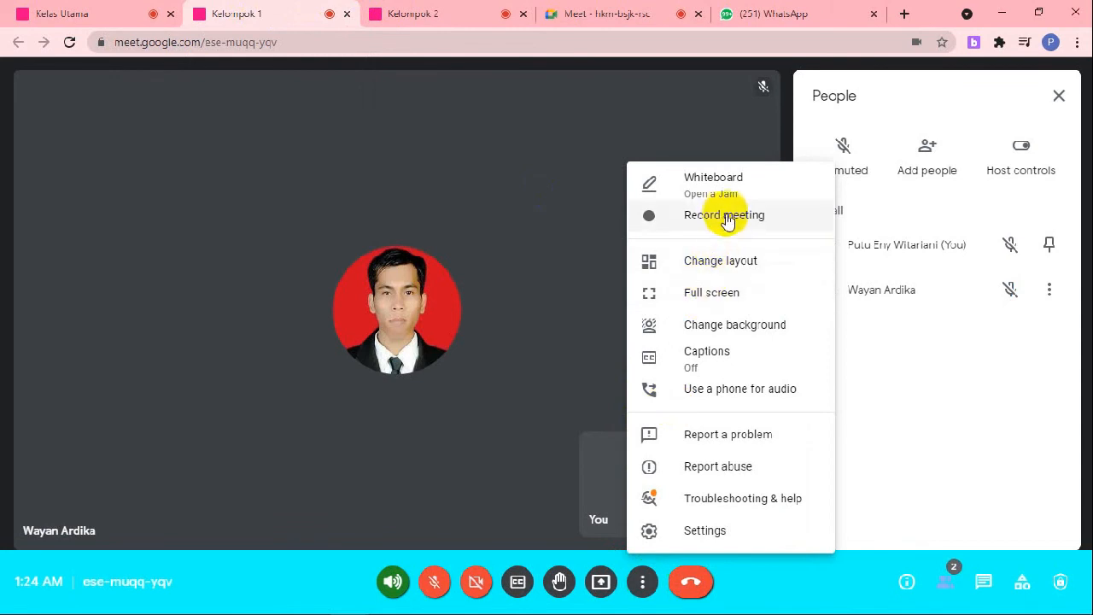
left_click(726, 219)
left_click(939, 455)
left_click(639, 406)
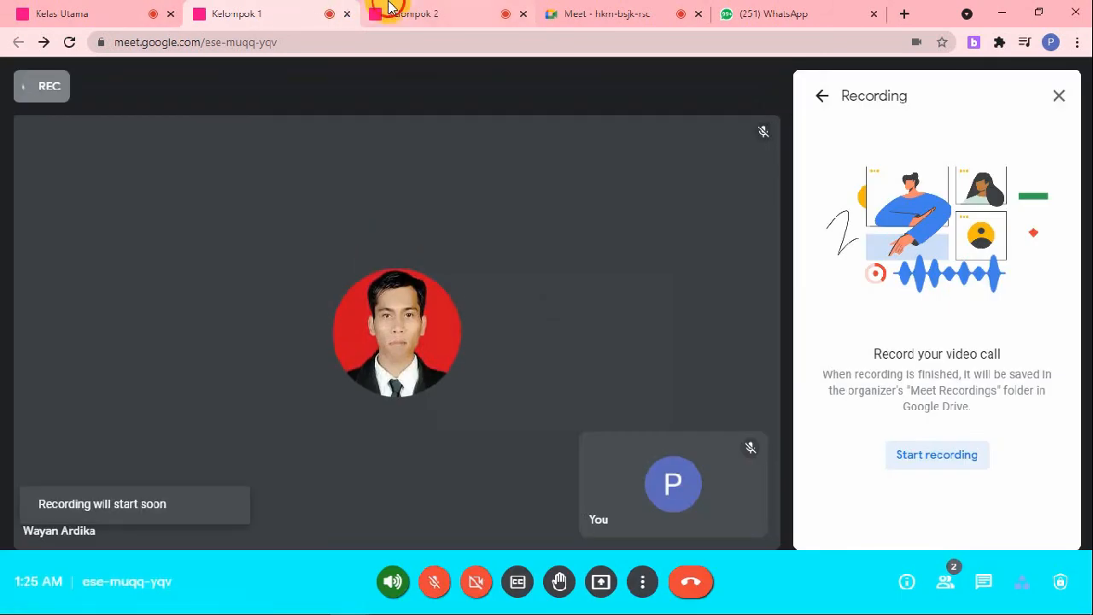
- Start recording the Kelompok 2 video call and confirm that everyone is ready
left_click(390, 10)
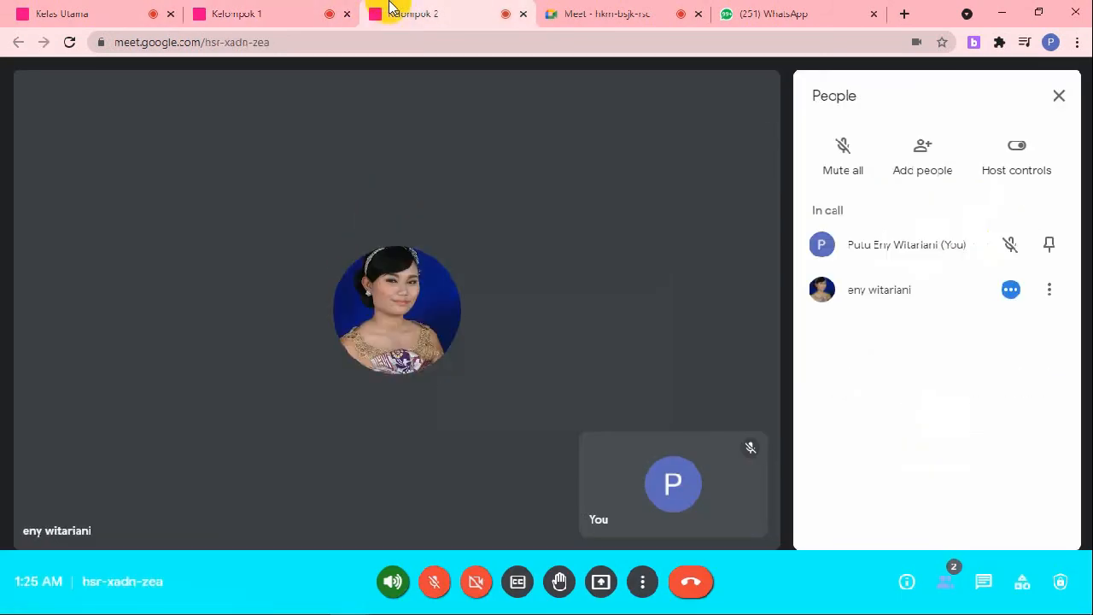
left_click(643, 583)
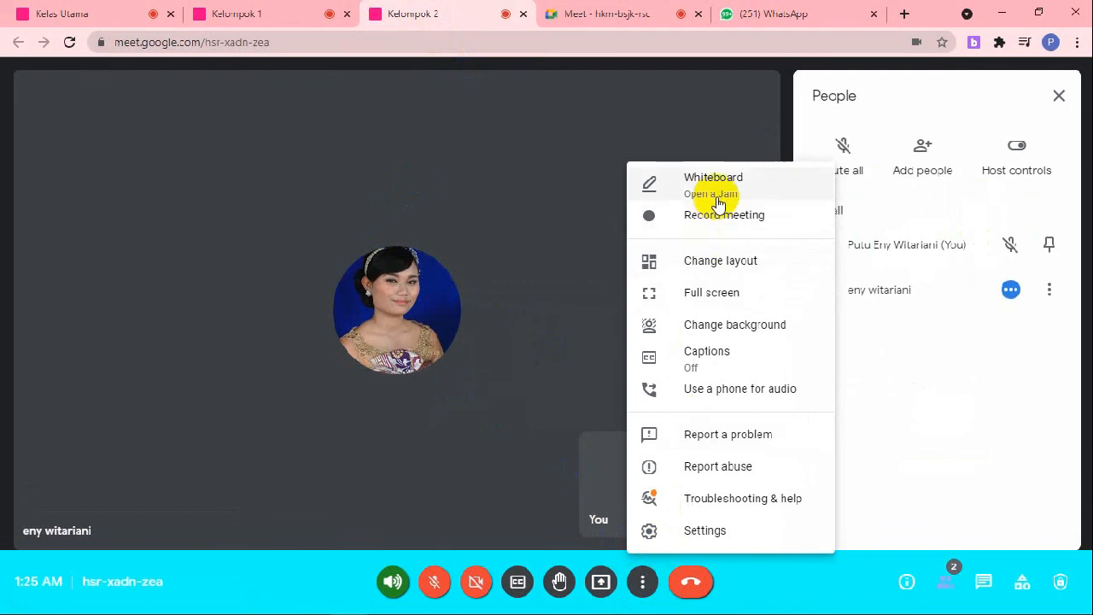
left_click(723, 218)
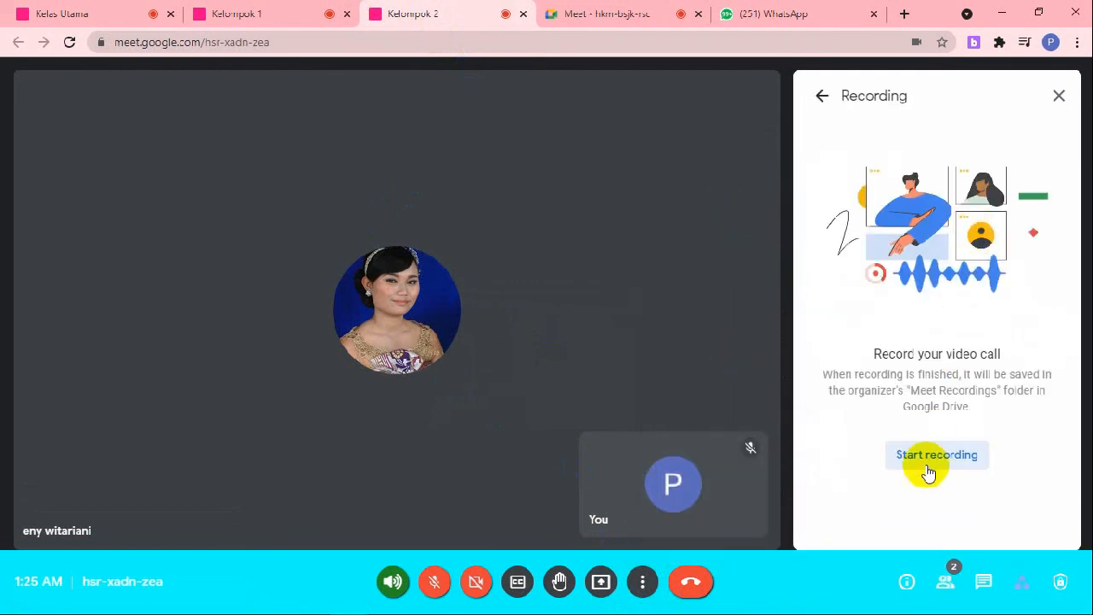
left_click(928, 474)
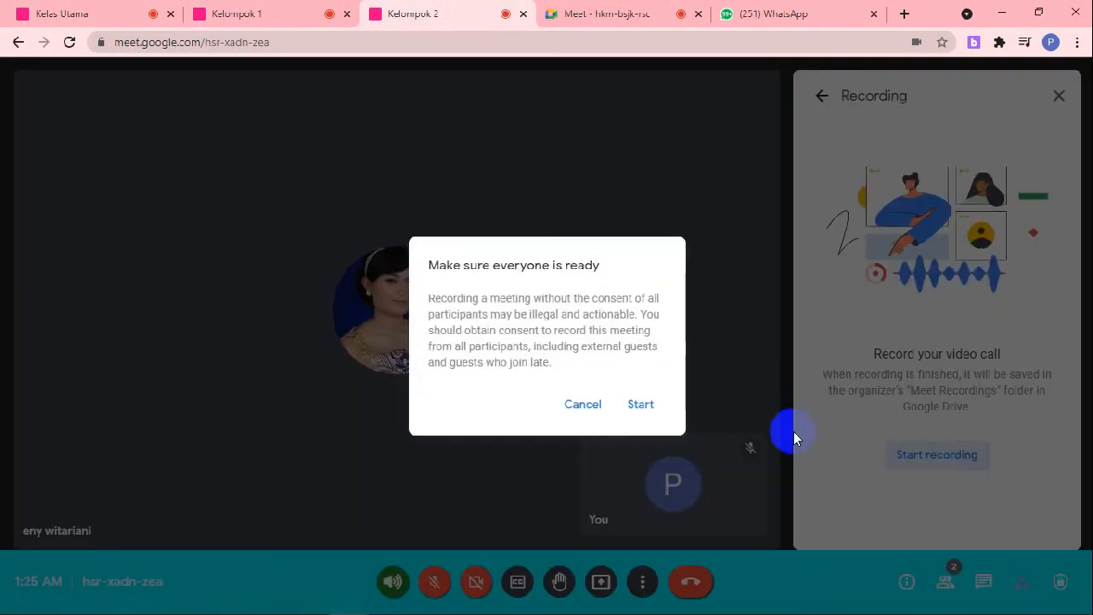
left_click(640, 408)
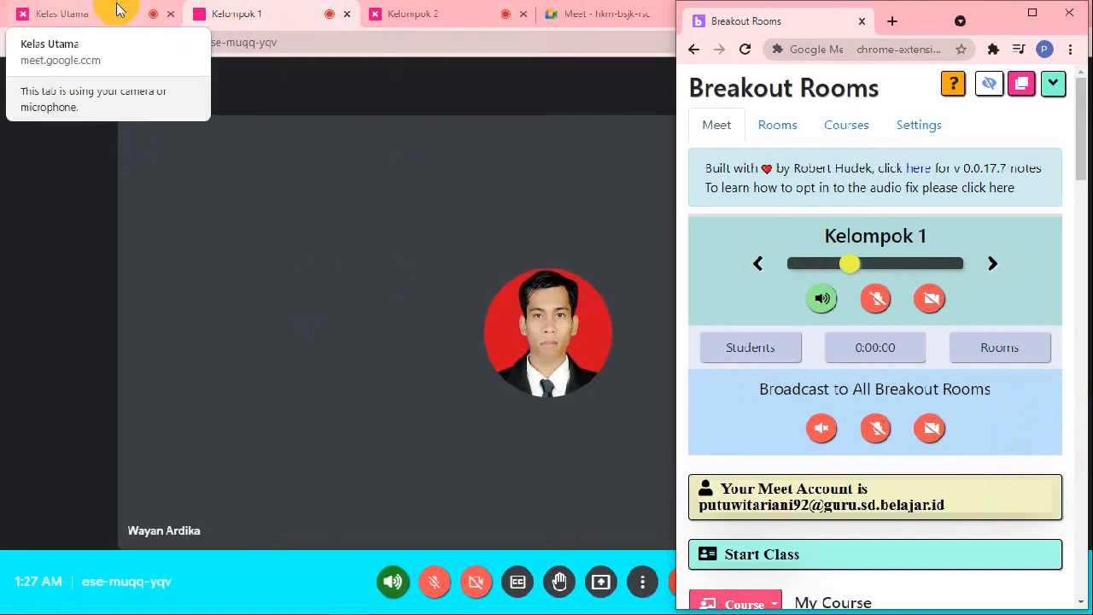
- Copy the full meeting link of the main room, Kelas Utama
left_click(275, 40)
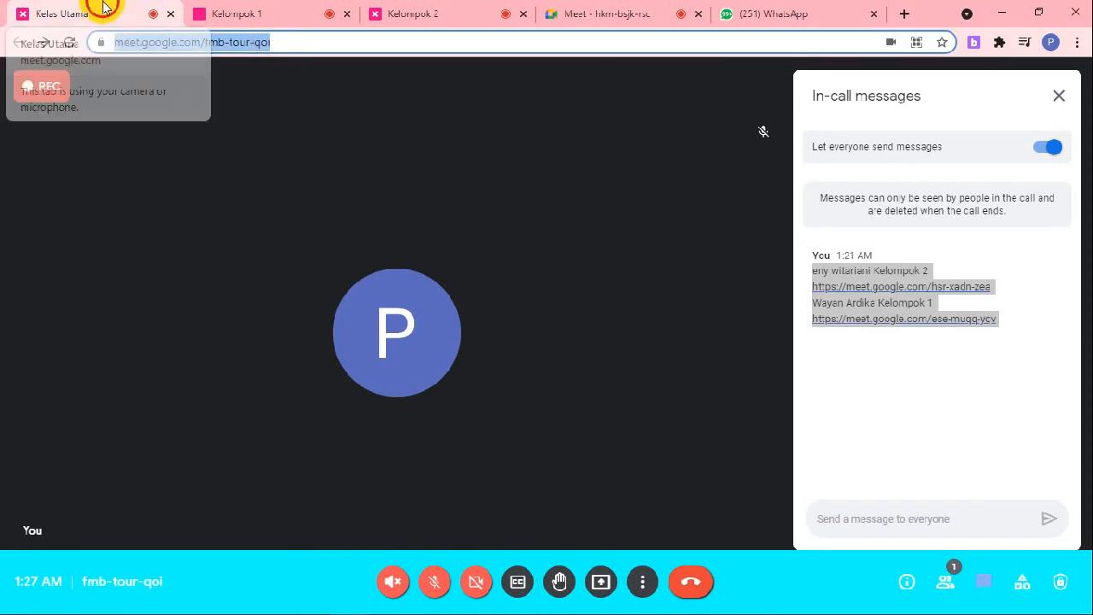
left_click(251, 44)
left_click_drag(318, 40, 52, 39)
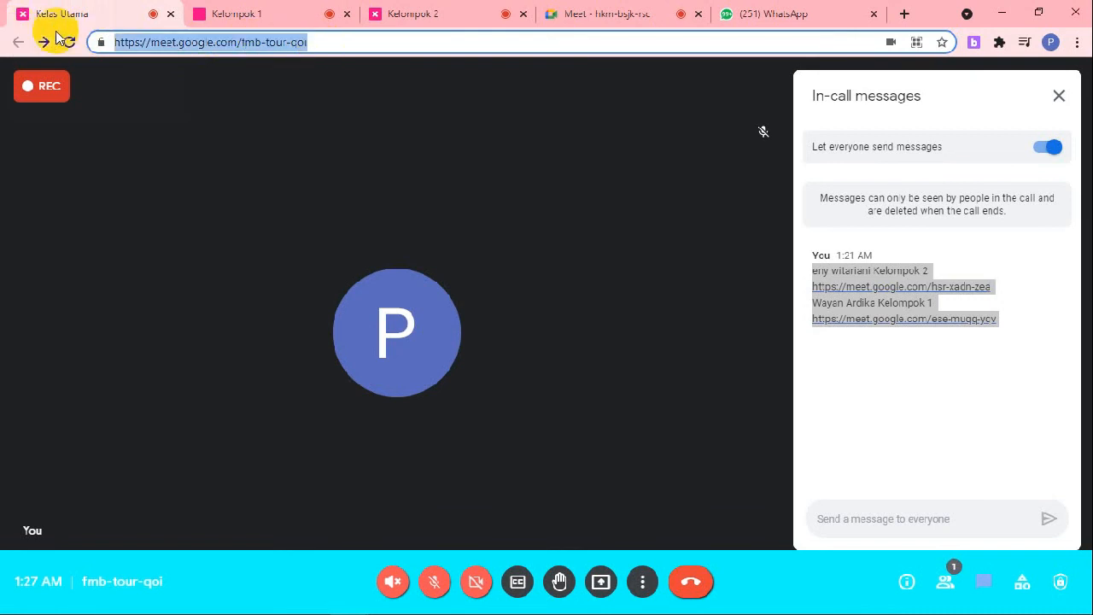
right_click(237, 48)
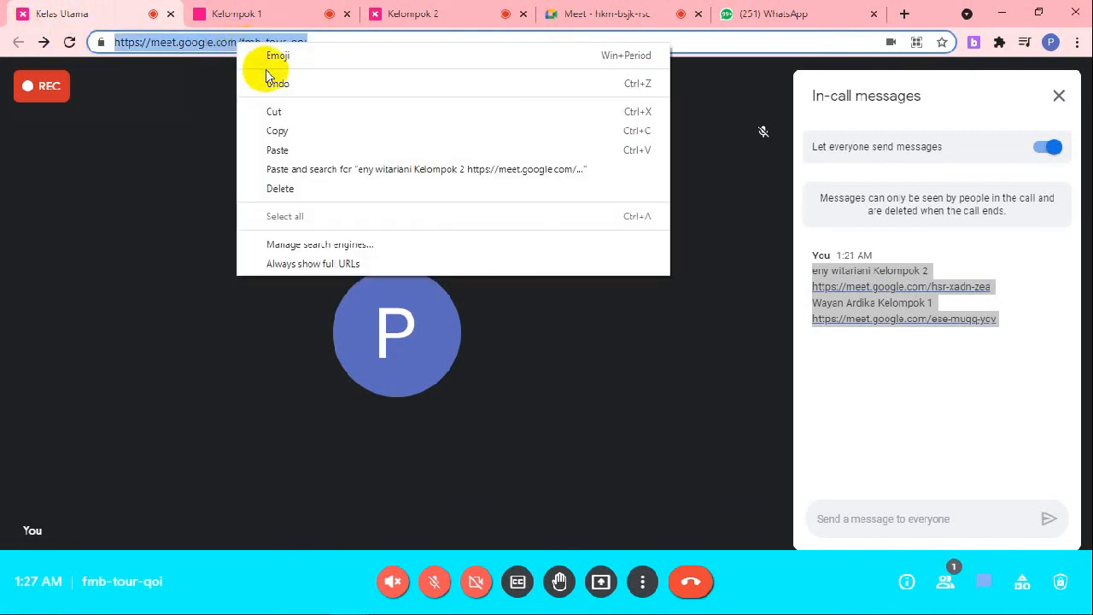
left_click(281, 129)
- Send the main room's meeting link as a message in the Kelompok 1 chat
left_click(242, 13)
left_click(984, 581)
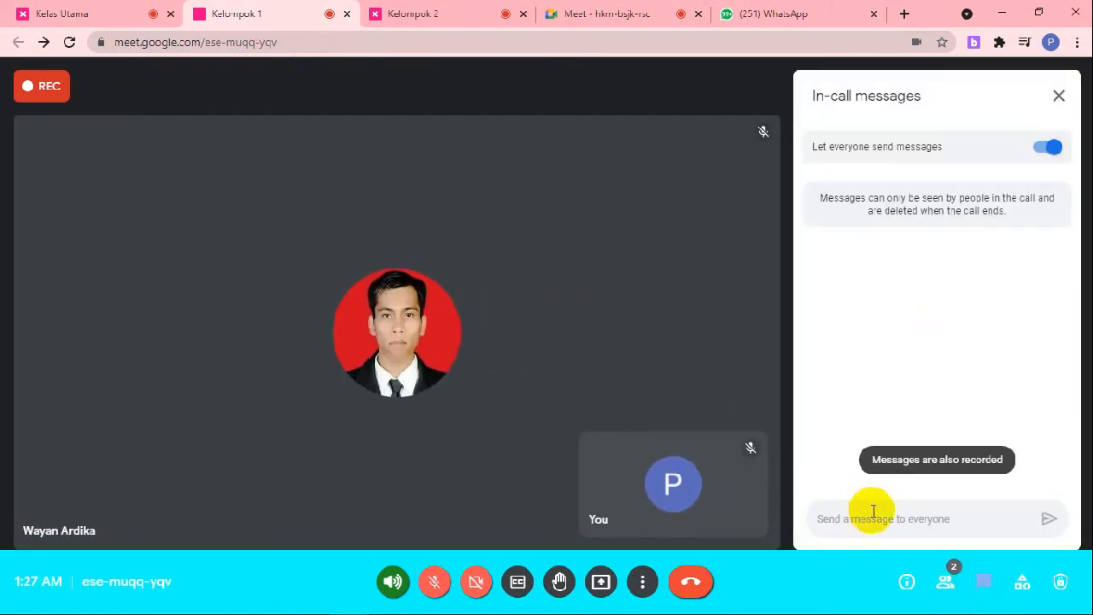
right_click(870, 518)
left_click(914, 394)
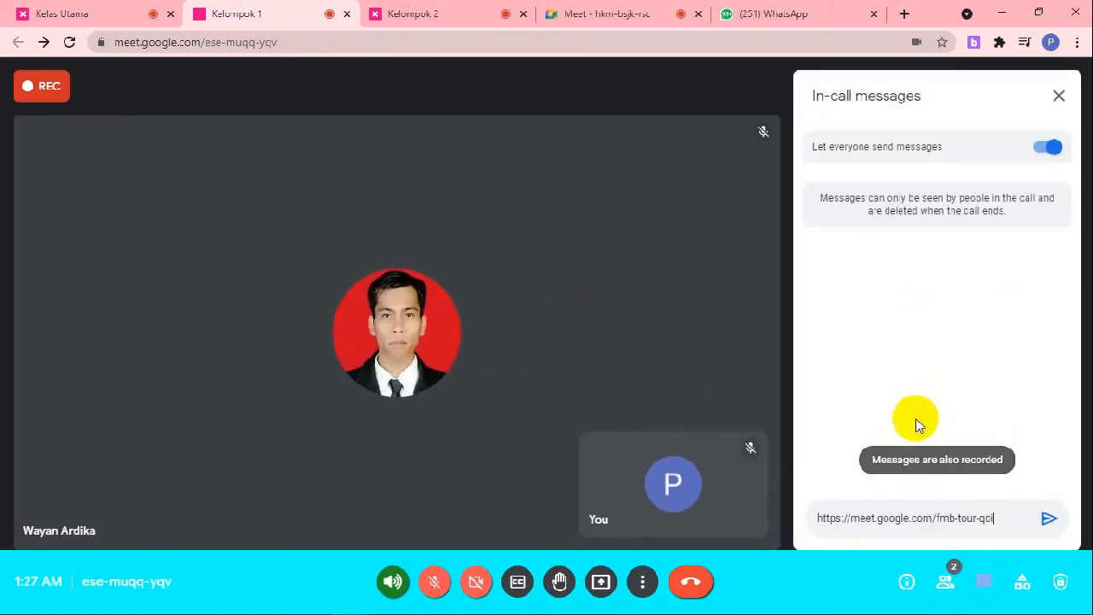
left_click(1046, 518)
- Check the participants who are in the main room call
key("ctrl+Tab")
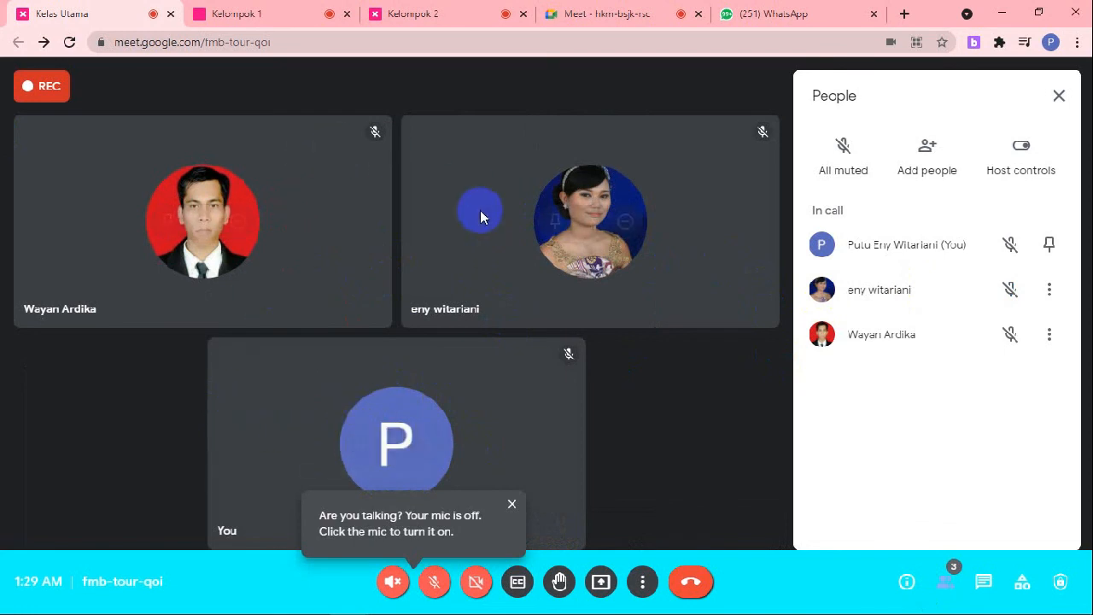
left_click(1050, 290)
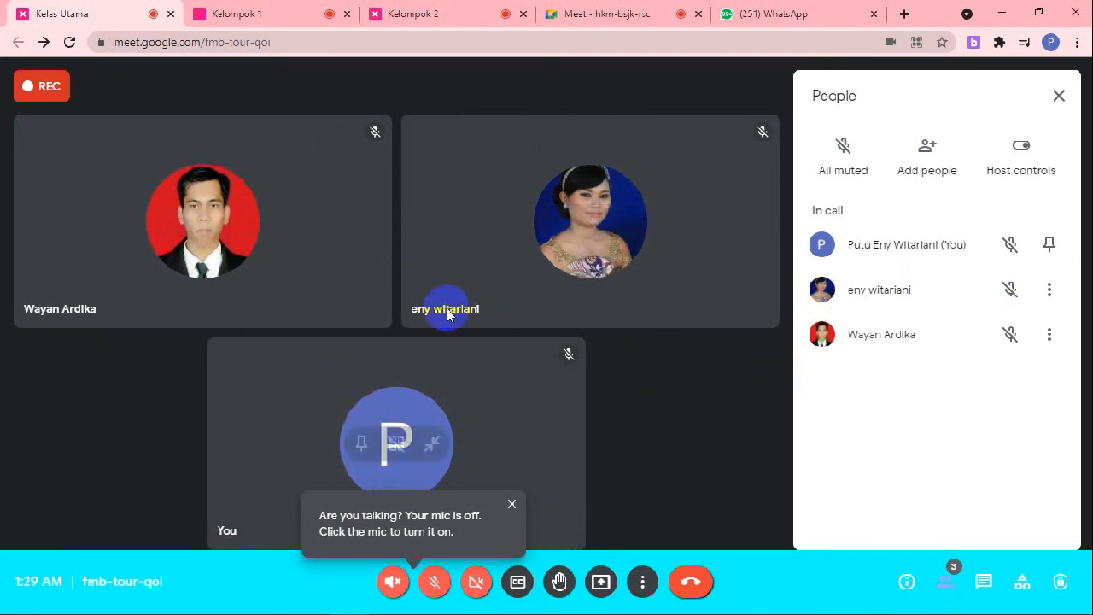